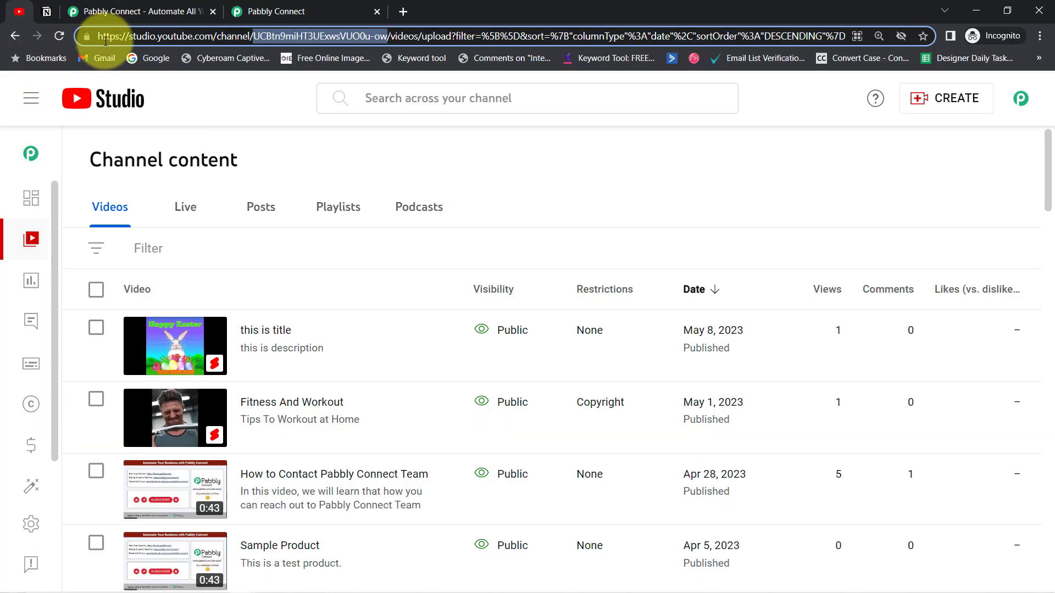
# - Move from YouTube Studio through the Notion stats table tab to the Pabbly Connect site
pyautogui.click(39, 16)
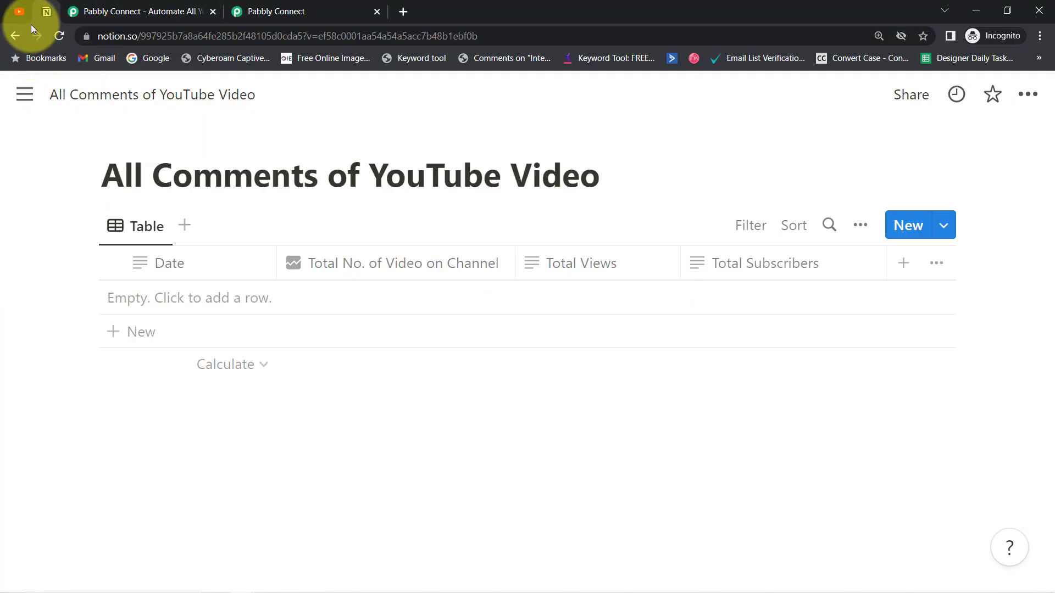
pyautogui.click(96, 11)
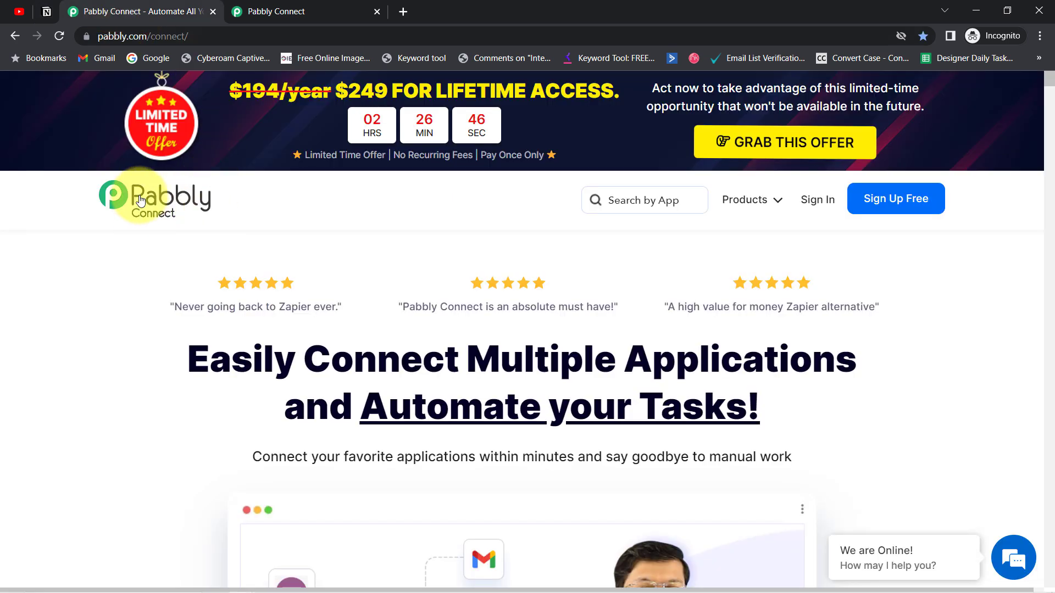
# - On the Pabbly Connect dashboard, start a new workflow named 'Get Stats from Channel & Add to Notion Daily'
pyautogui.click(326, 7)
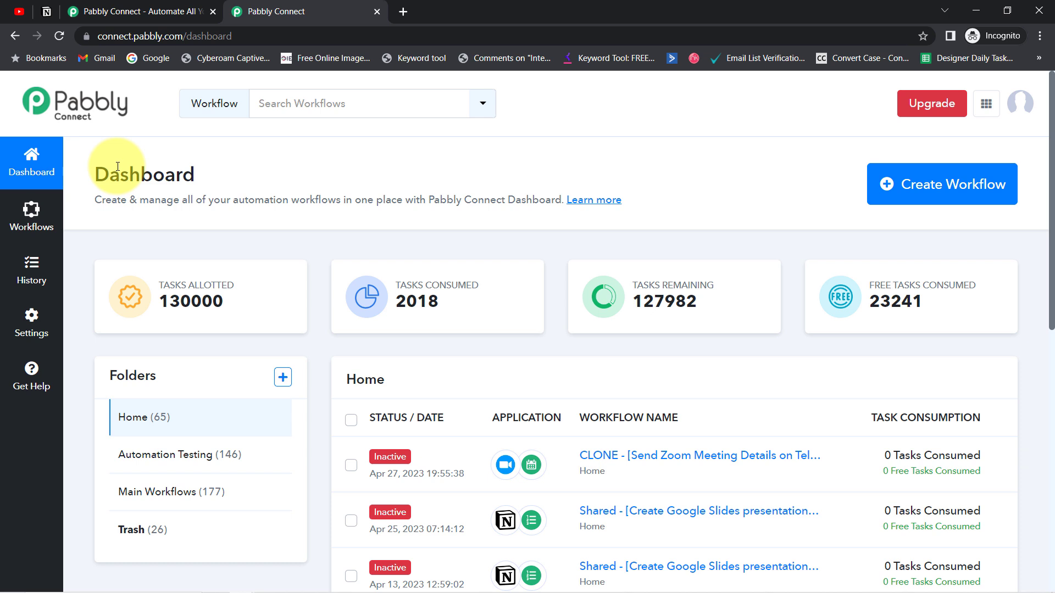
pyautogui.moveTo(118, 167); pyautogui.dragTo(511, 194)
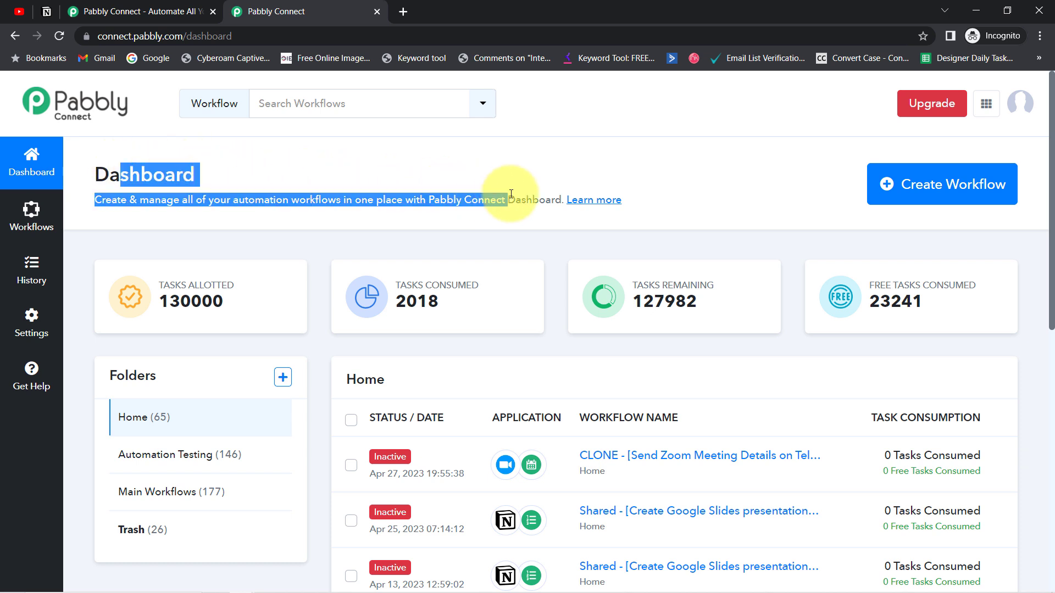
pyautogui.click(1040, 36)
pyautogui.click(1039, 36)
pyautogui.click(140, 11)
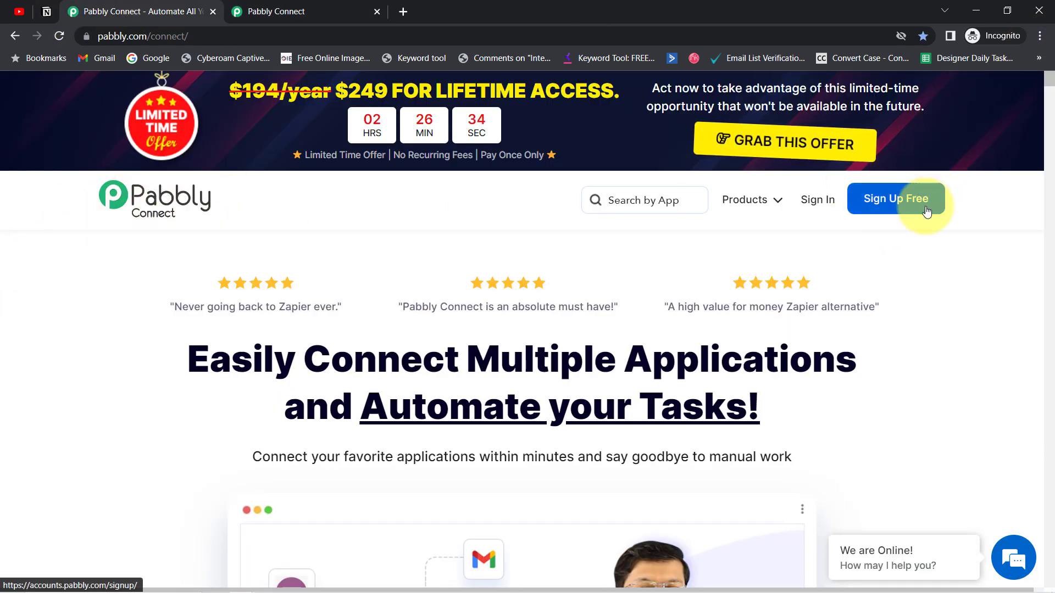
pyautogui.click(347, 7)
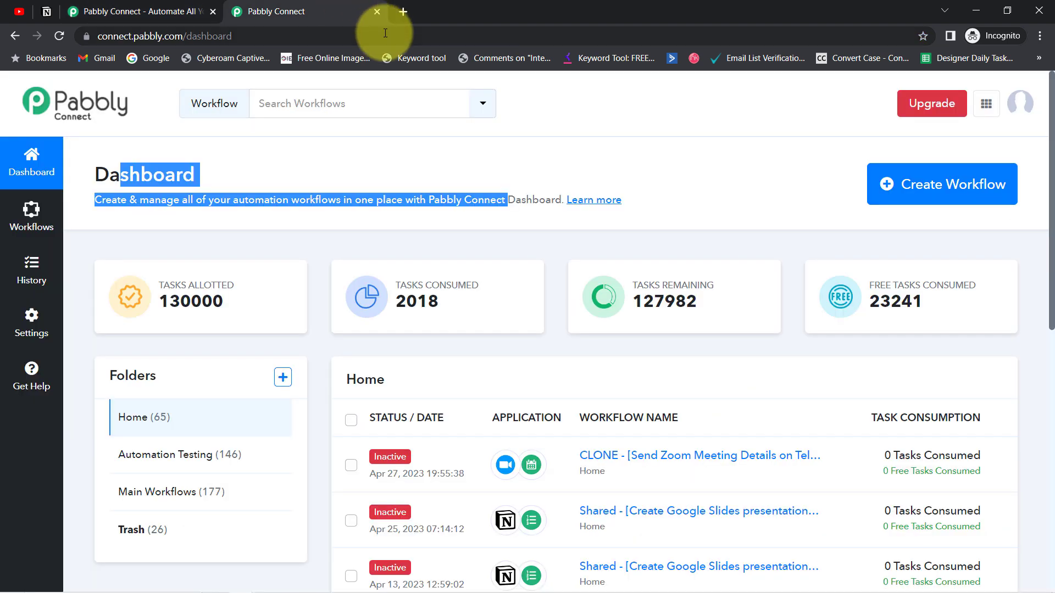
pyautogui.doubleClick(165, 175)
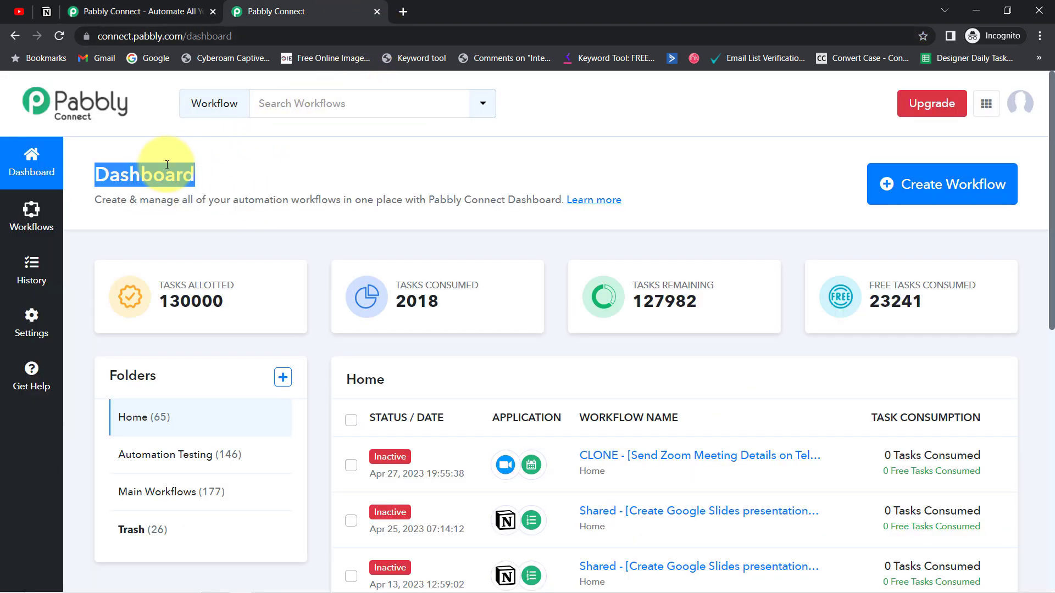
pyautogui.click(887, 184)
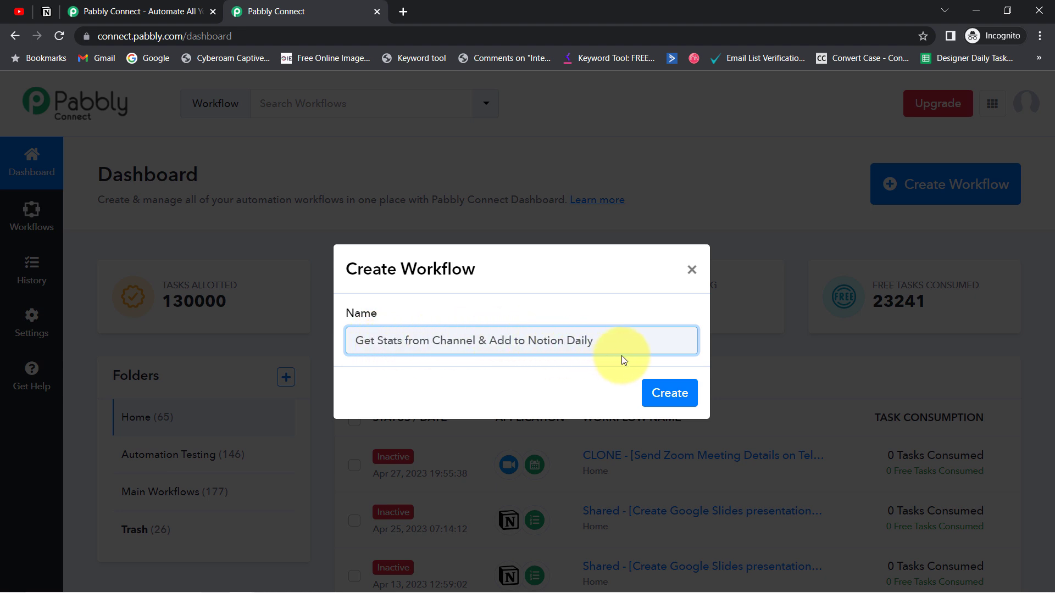
# - Create the 'Get Stats from Channel & Add to Notion Daily' workflow and show the trigger's Choose App grid
pyautogui.click(664, 402)
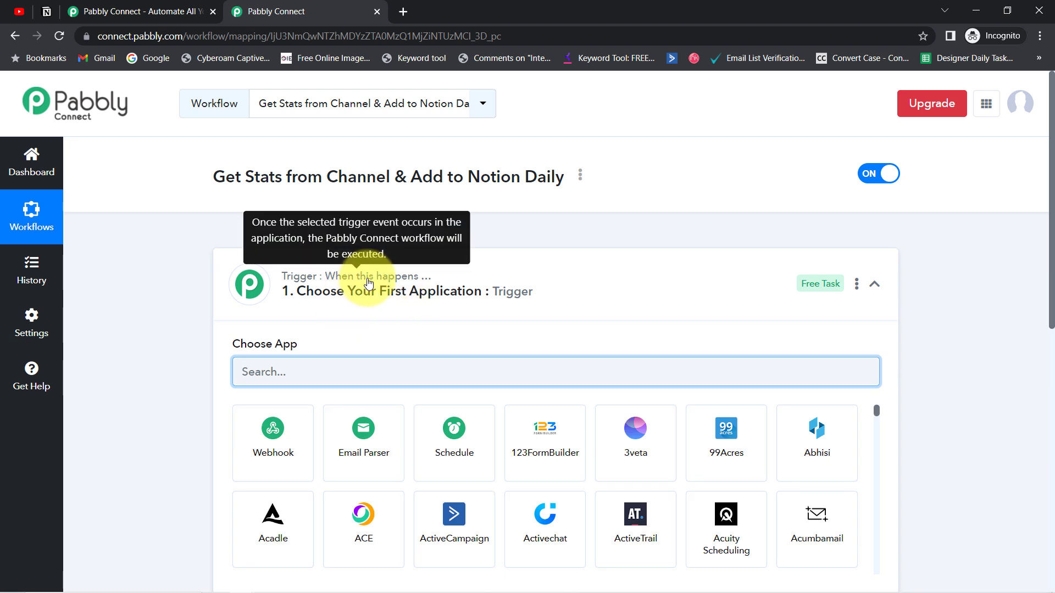
pyautogui.click(297, 279)
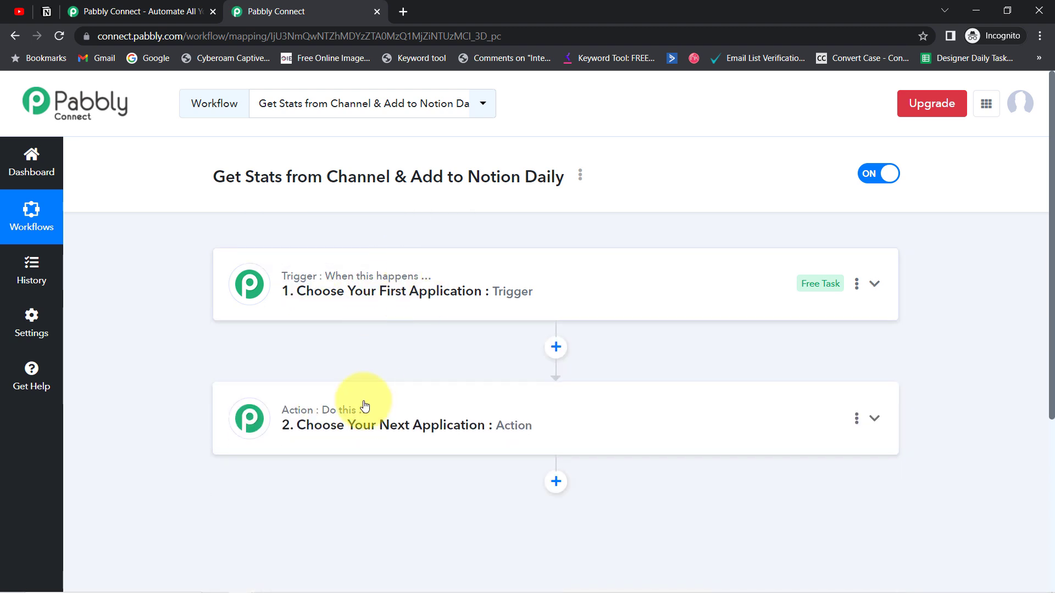
pyautogui.moveTo(340, 413)
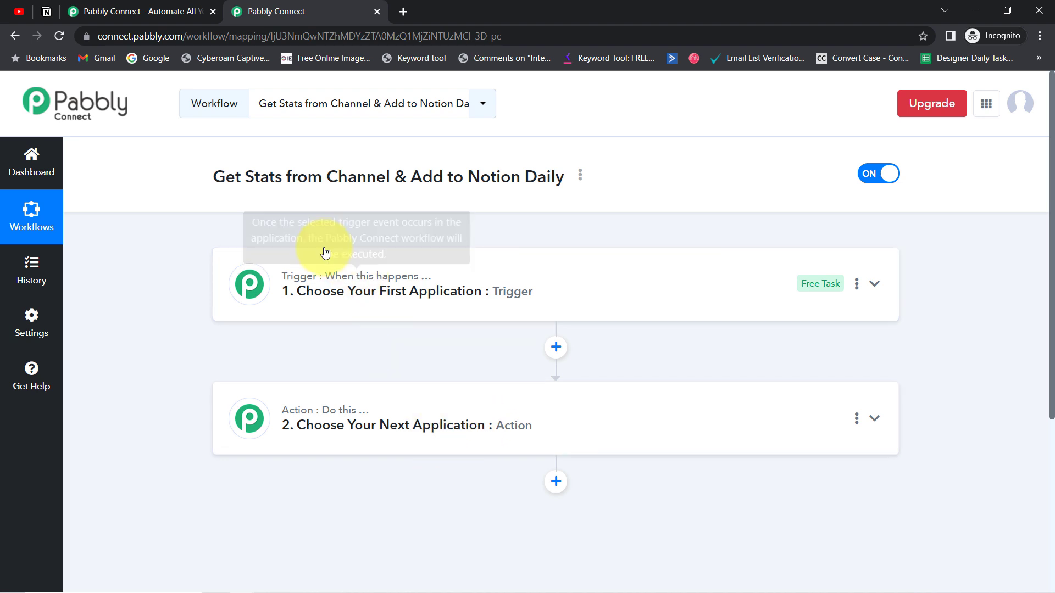
pyautogui.moveTo(235, 177); pyautogui.dragTo(495, 171)
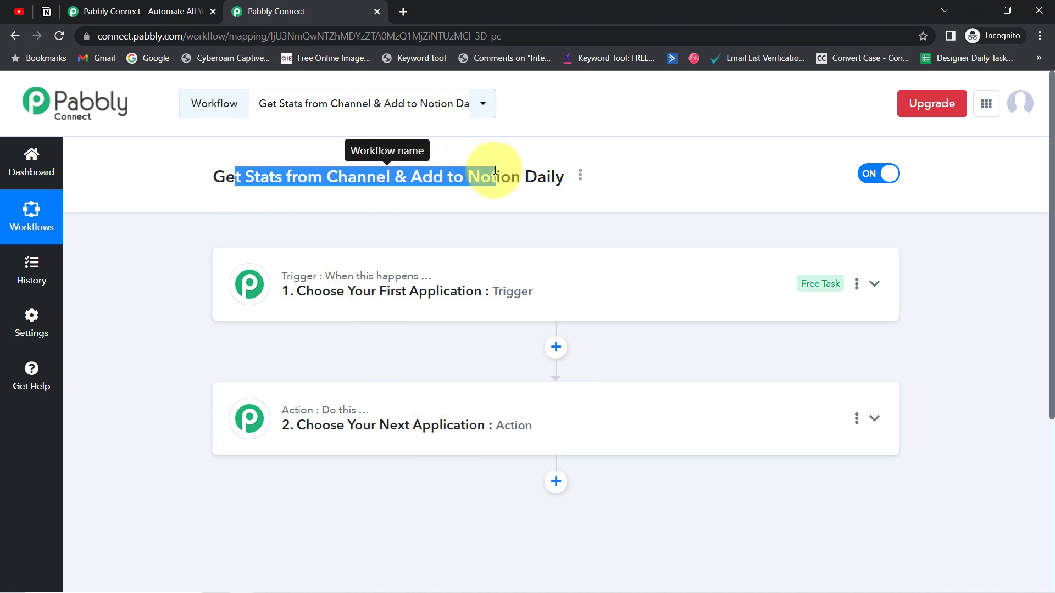
pyautogui.click(405, 273)
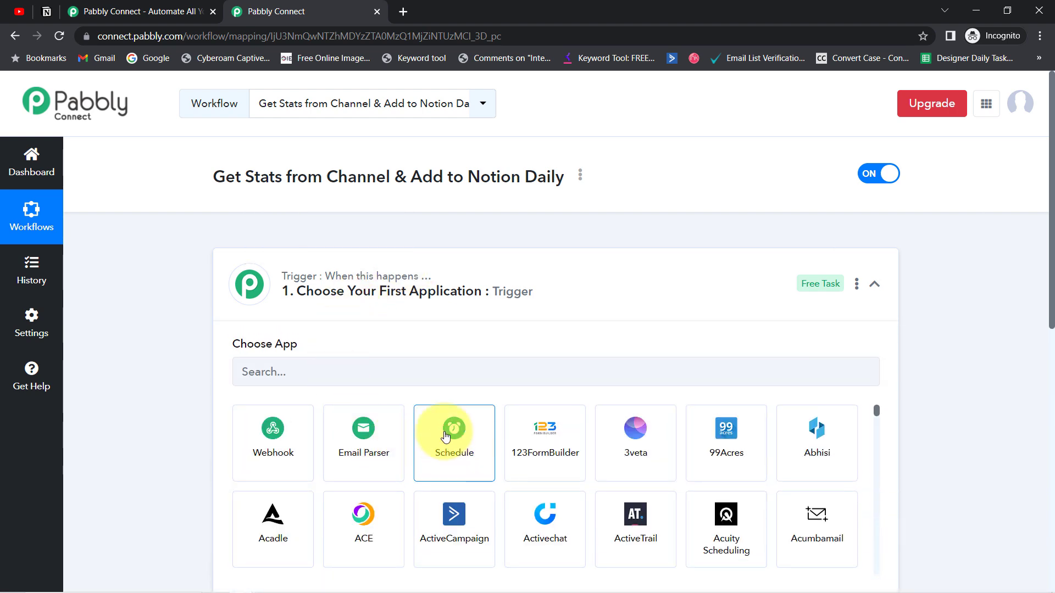
# - Use Schedule as the trigger app, running every day
pyautogui.click(456, 436)
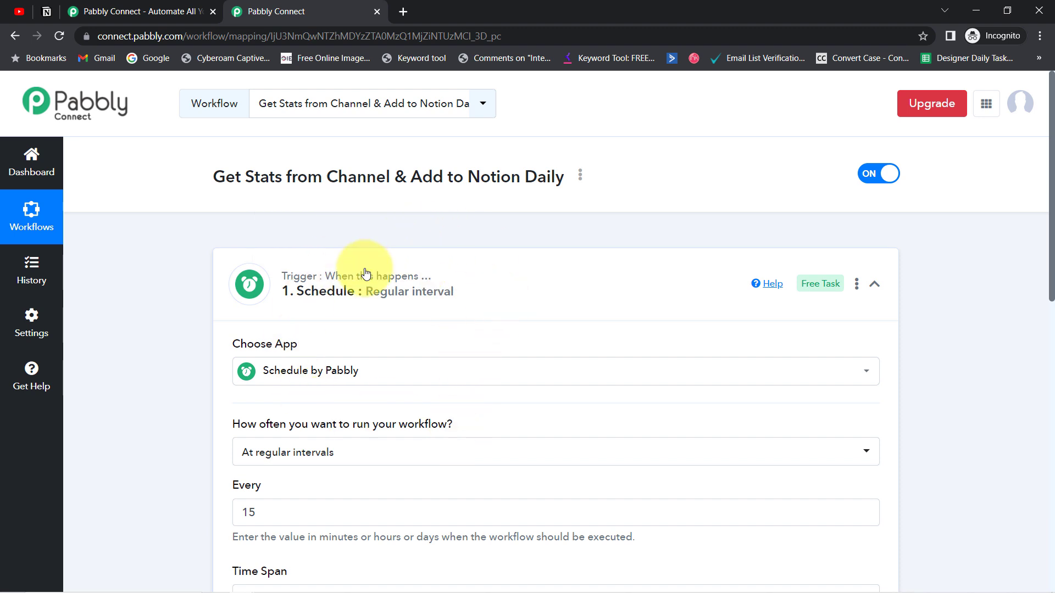
pyautogui.doubleClick(540, 181)
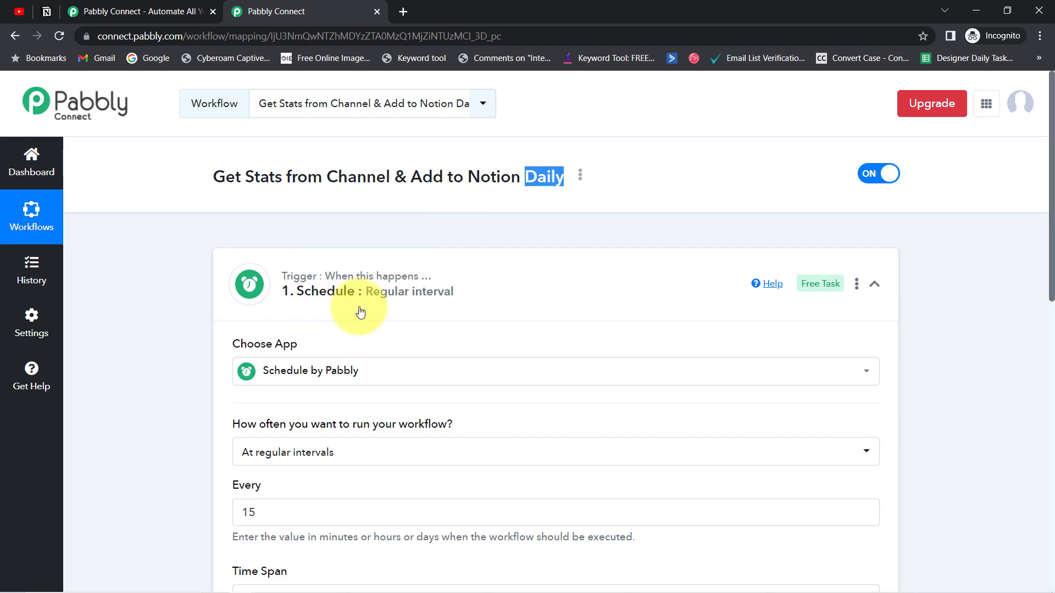
pyautogui.moveTo(1050, 218); pyautogui.dragTo(972, 299)
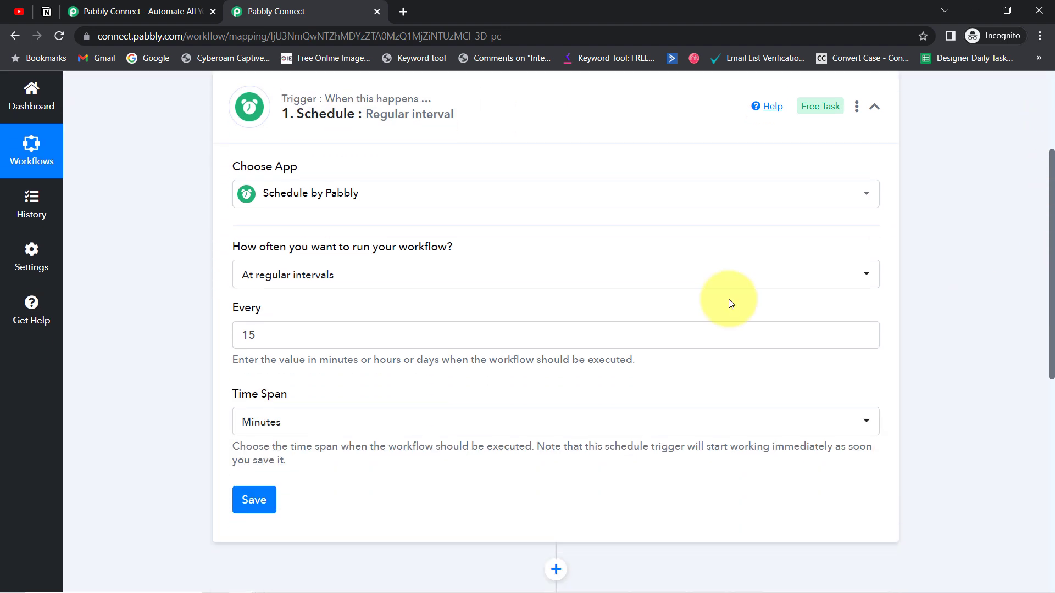
pyautogui.moveTo(269, 252); pyautogui.dragTo(446, 248)
pyautogui.click(302, 275)
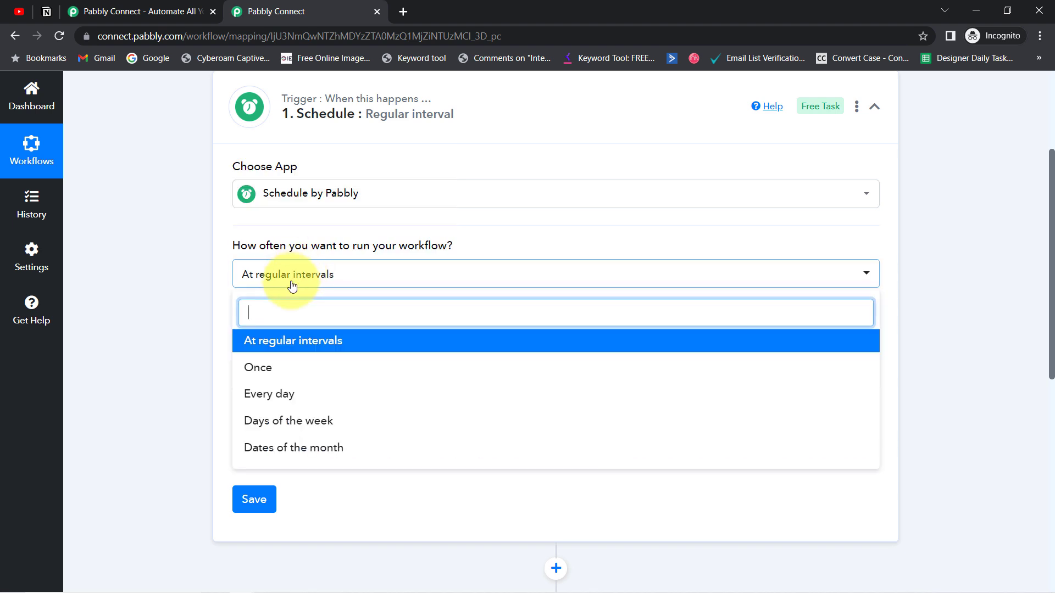
pyautogui.click(293, 395)
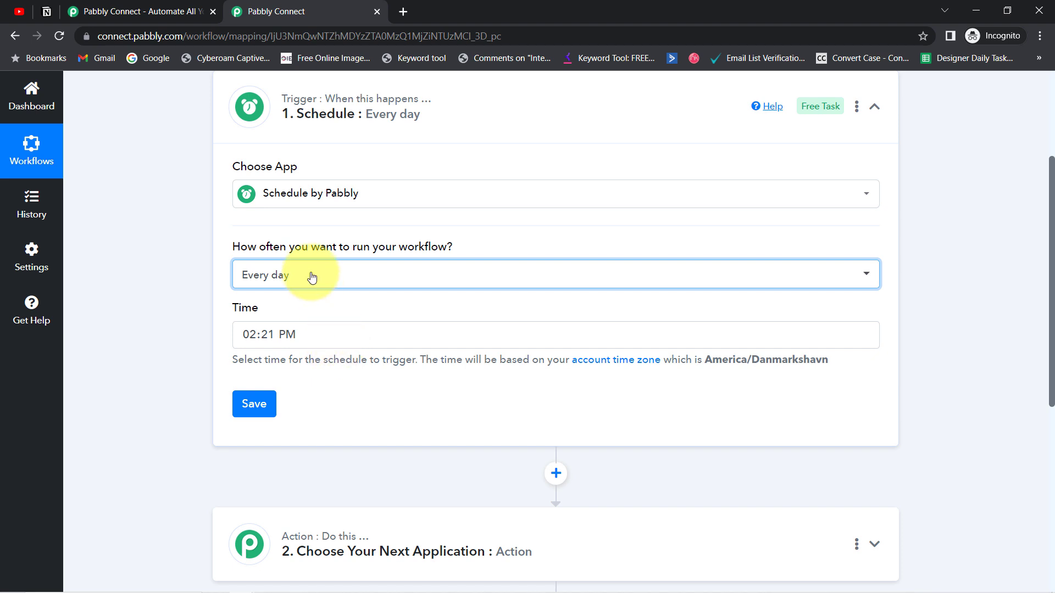
# - Set the trigger time to 08:31 AM
pyautogui.click(251, 334)
pyautogui.scroll(-3, 253, 401)
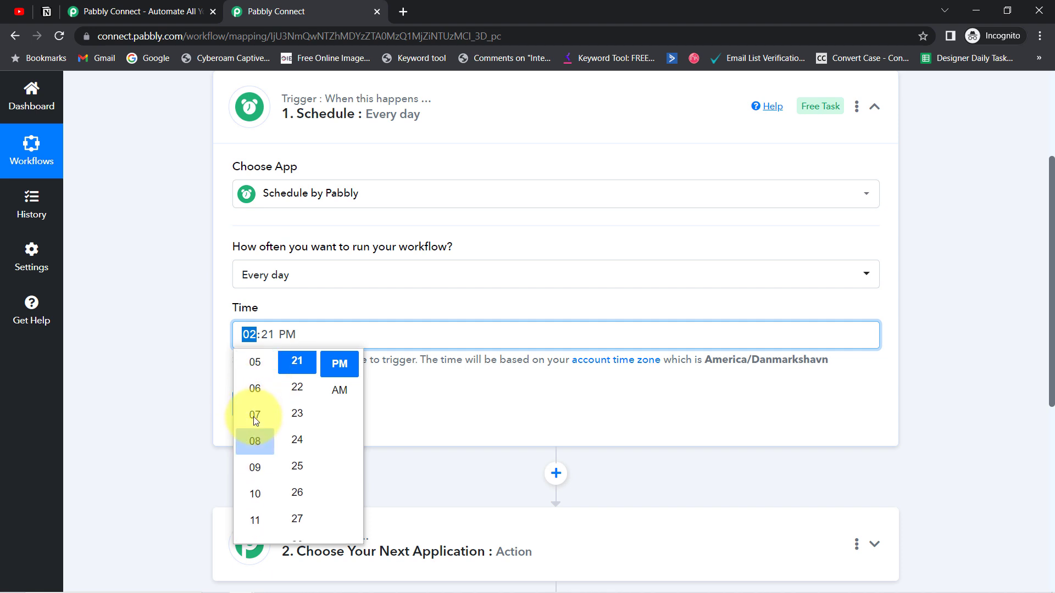
pyautogui.scroll(-3, 299, 471)
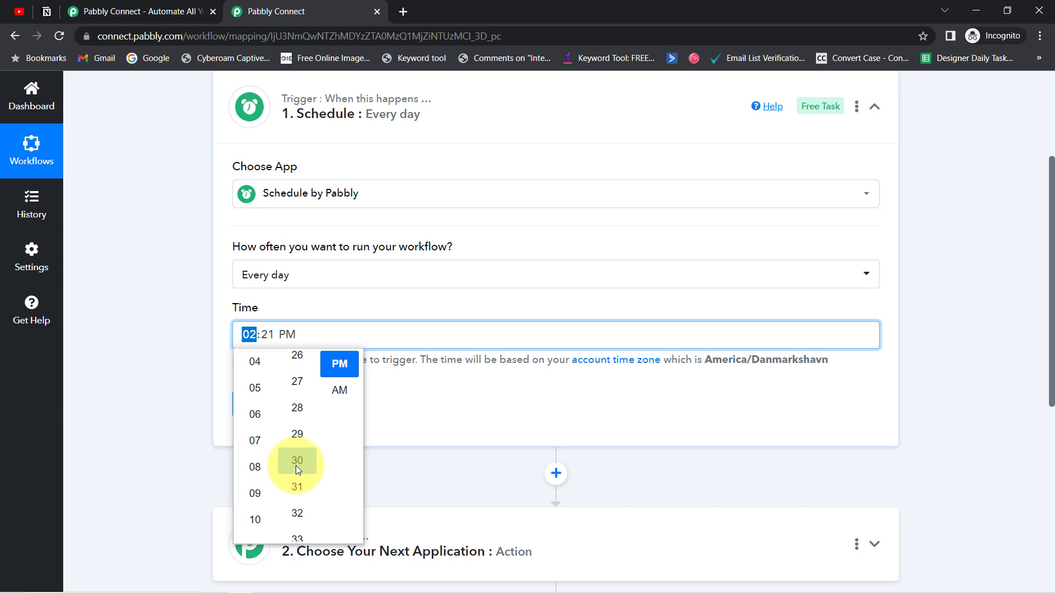
pyautogui.click(296, 464)
pyautogui.click(344, 394)
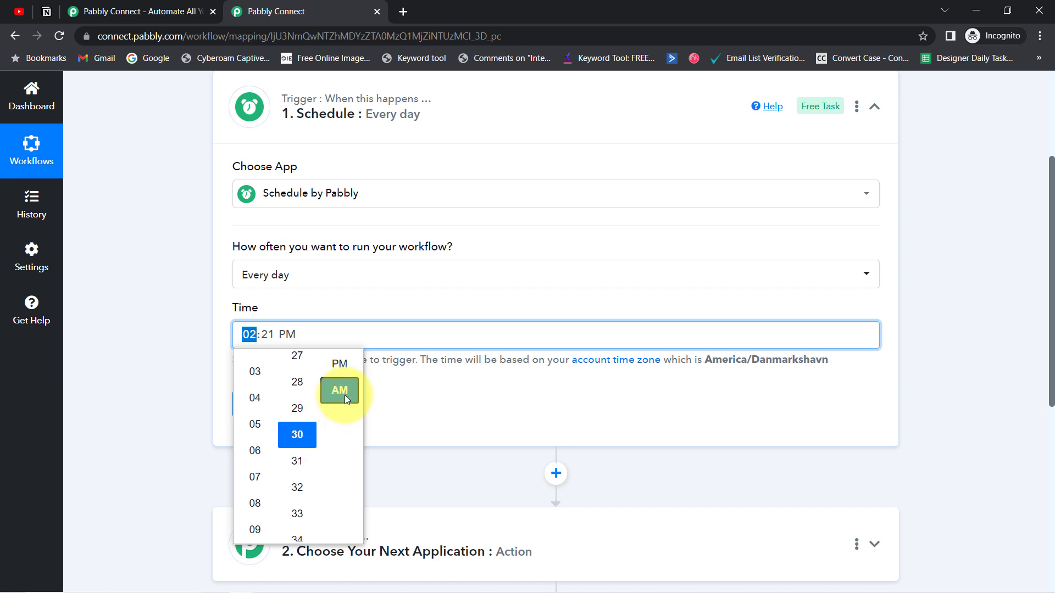
pyautogui.click(159, 370)
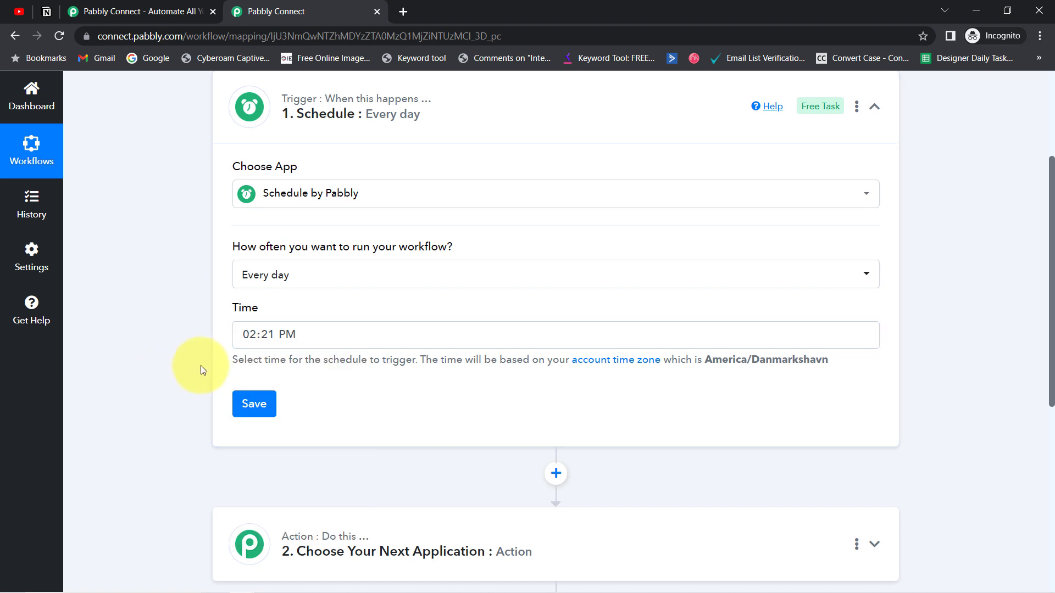
pyautogui.click(245, 334)
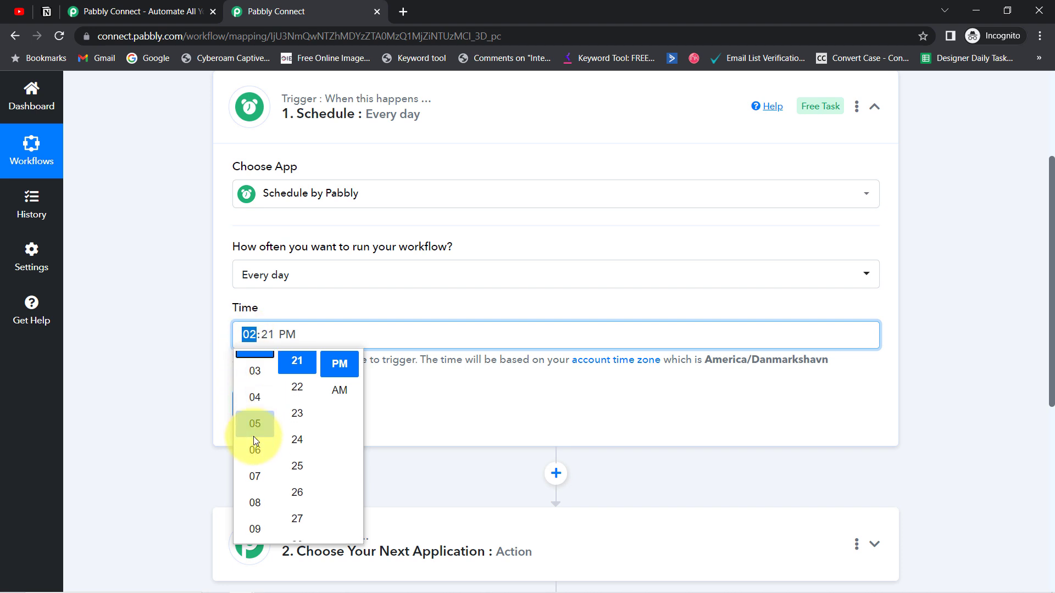
pyautogui.click(254, 505)
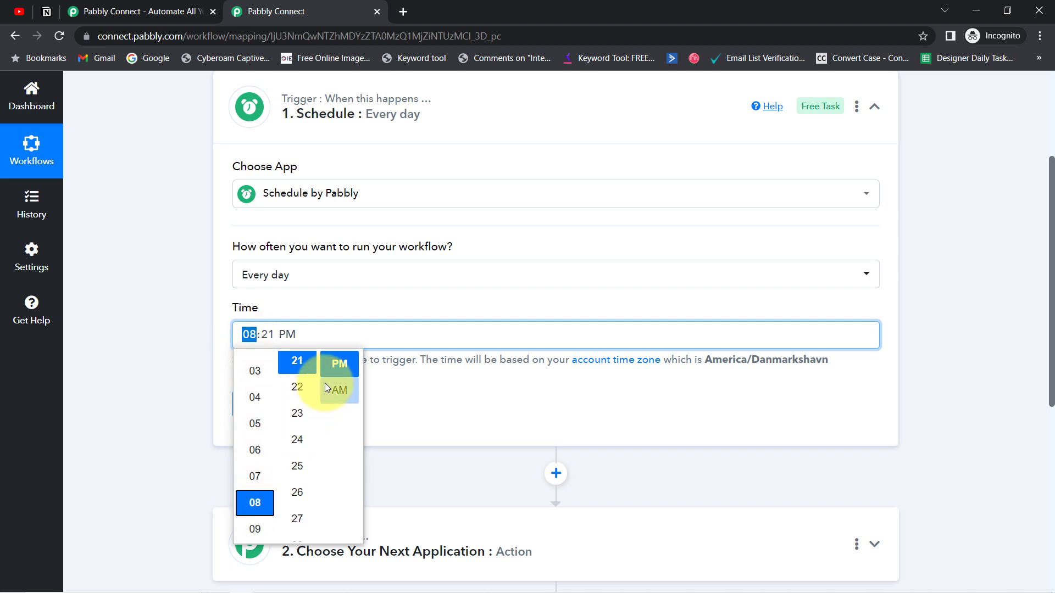
pyautogui.click(339, 390)
pyautogui.click(138, 362)
# - Save the schedule trigger and check the Every Day response
pyautogui.click(260, 404)
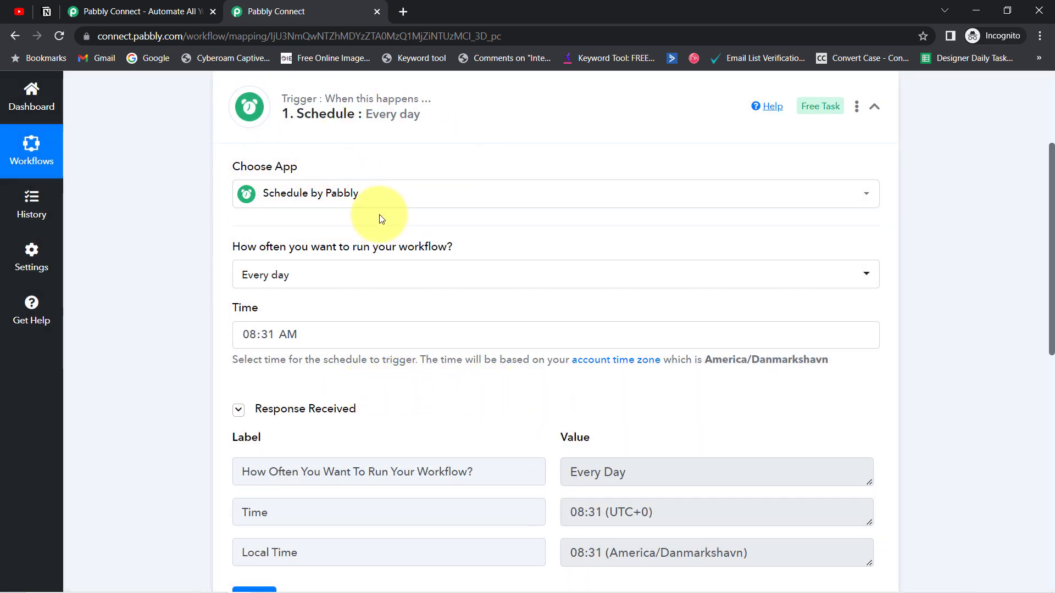
pyautogui.moveTo(619, 472); pyautogui.dragTo(570, 472)
pyautogui.scroll(-2, 1036, 302)
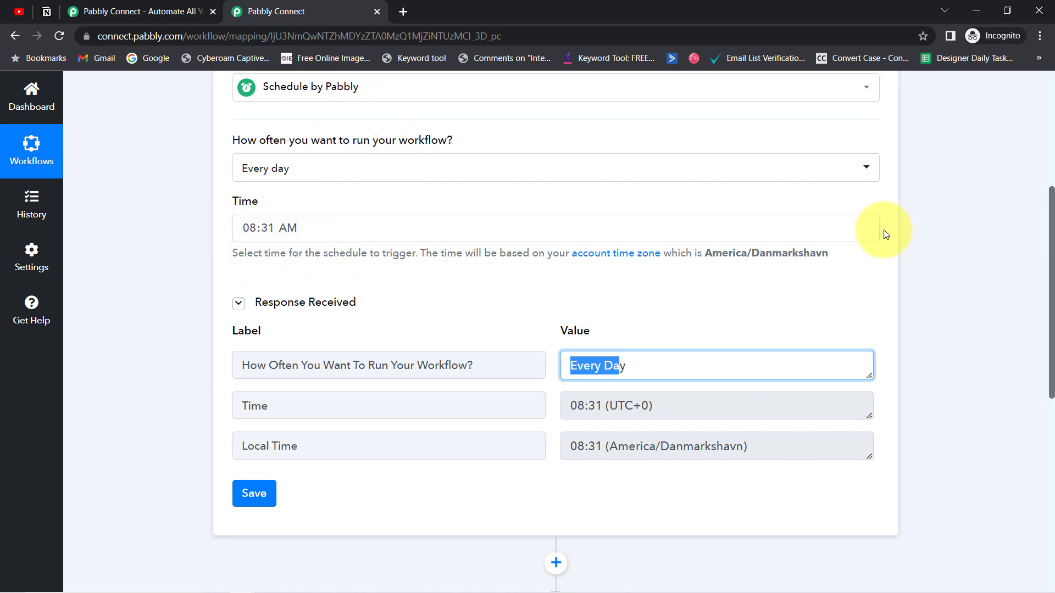
pyautogui.moveTo(1050, 230); pyautogui.dragTo(1028, 353)
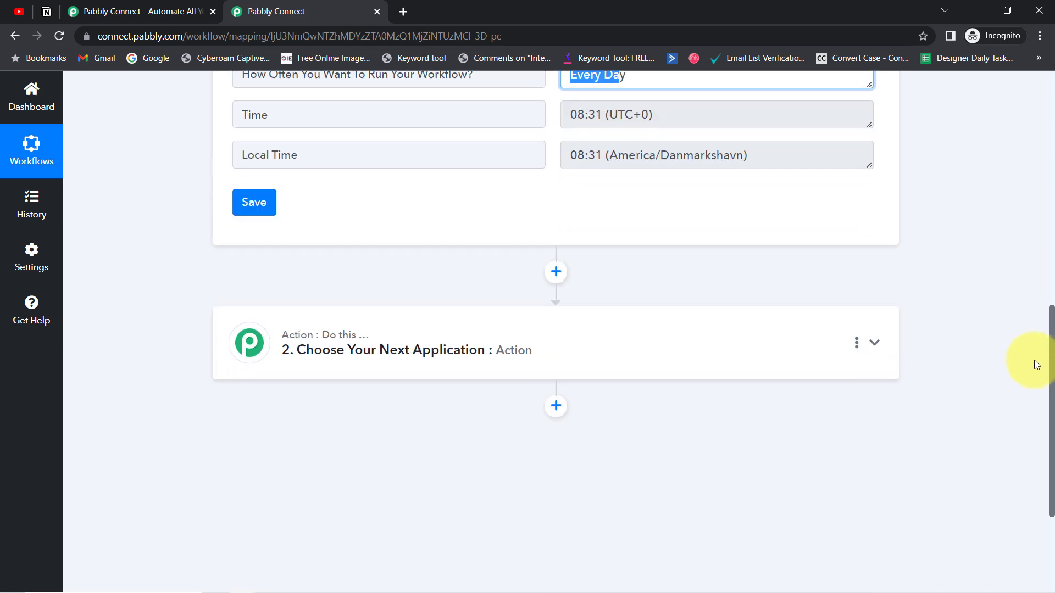
# - Search 'yout' and choose YouTube as the action step's app
pyautogui.click(410, 336)
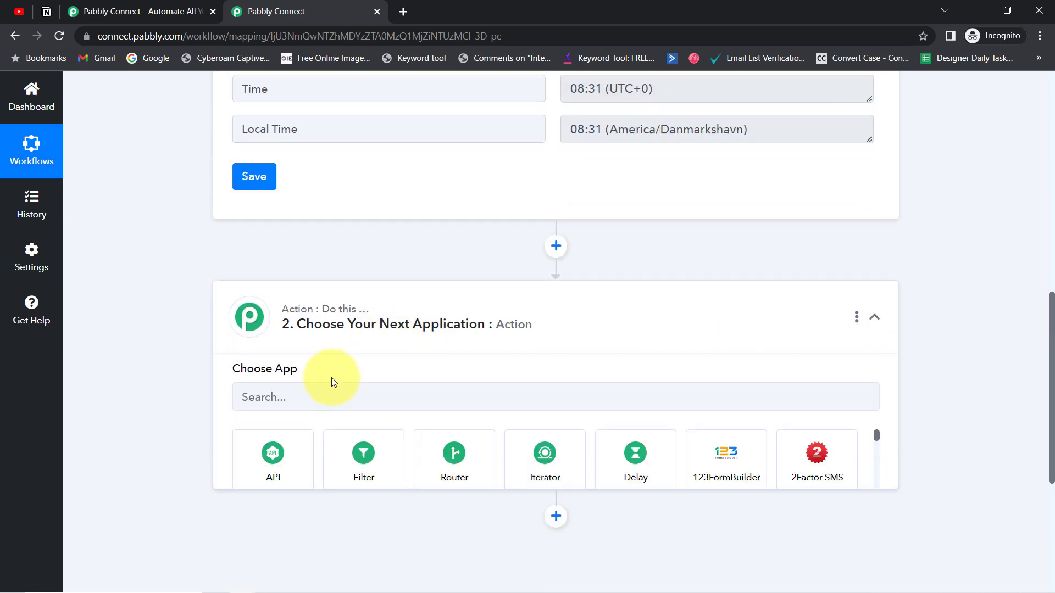
pyautogui.click(309, 392)
pyautogui.write('yout')
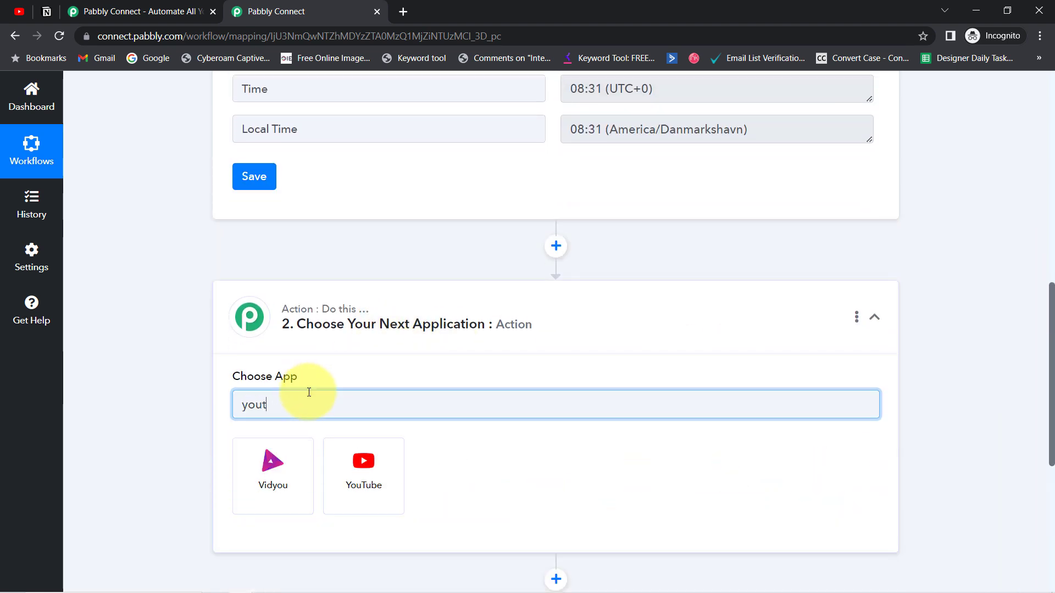
pyautogui.click(242, 476)
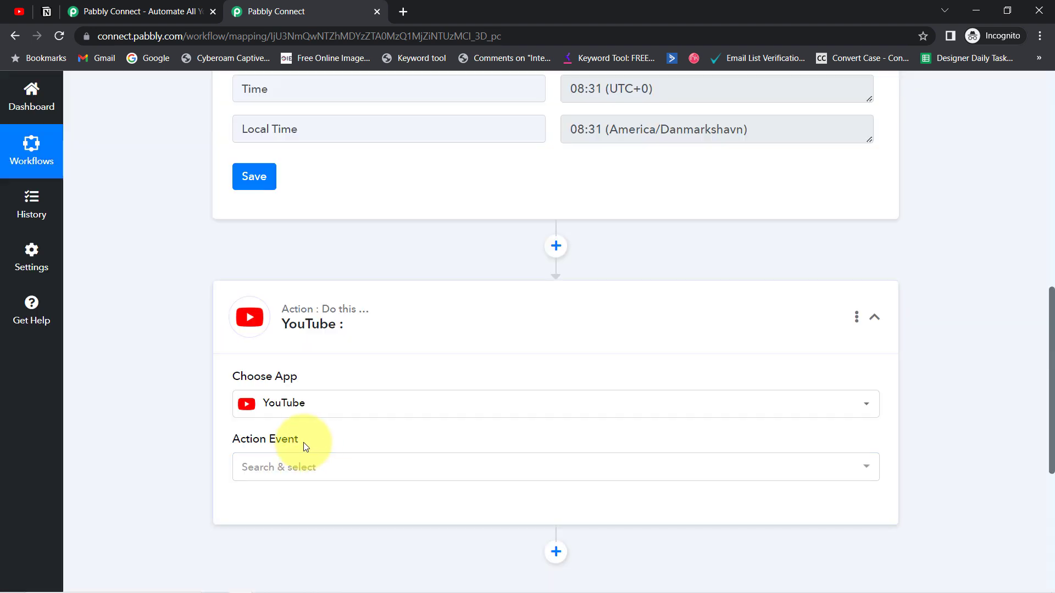
# - Pick Get Channel Stats as the YouTube action event and begin connecting an account
pyautogui.click(272, 467)
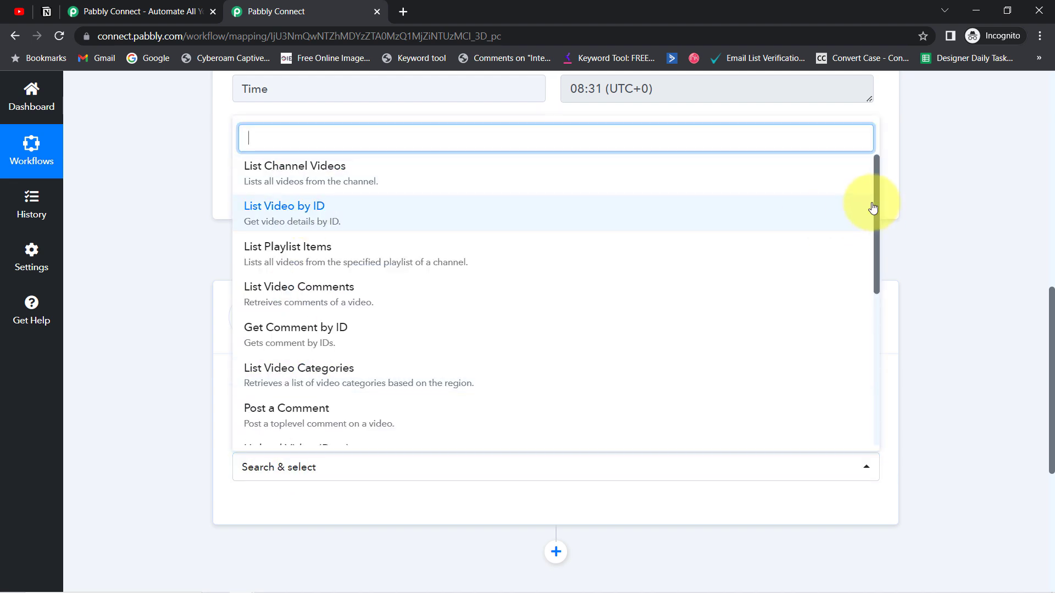
pyautogui.moveTo(875, 201); pyautogui.dragTo(864, 386)
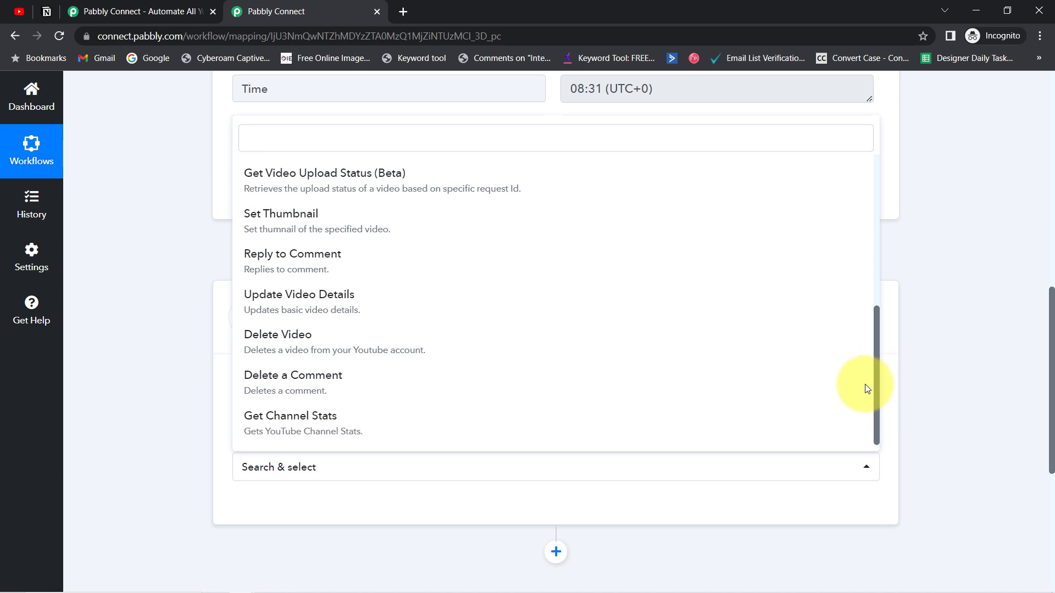
pyautogui.click(294, 434)
pyautogui.click(264, 512)
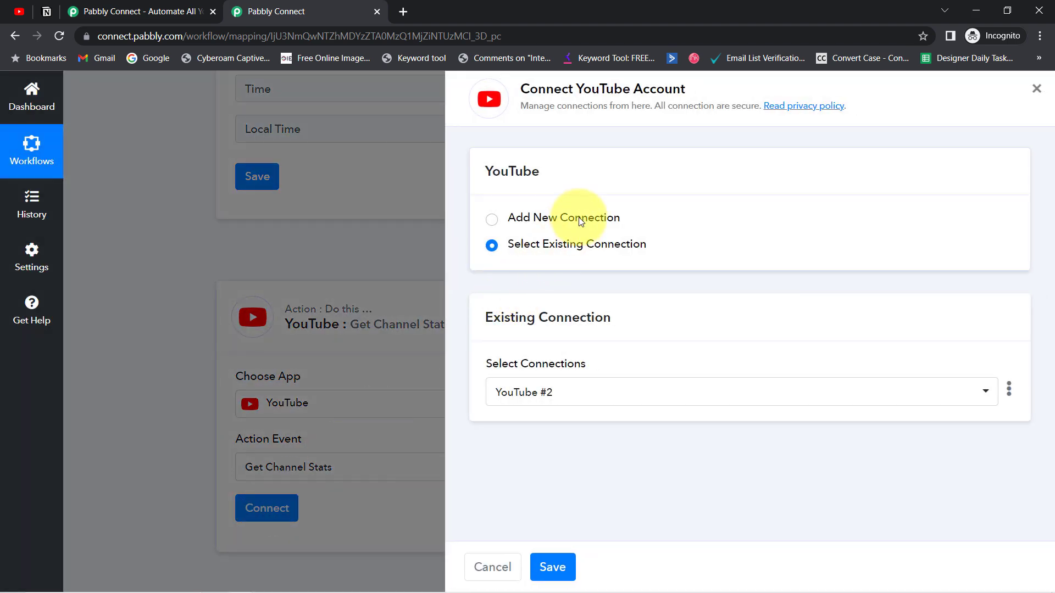
# - Drop a new Google sign-in and save the existing YouTube #2 connection instead
pyautogui.click(580, 219)
pyautogui.click(556, 375)
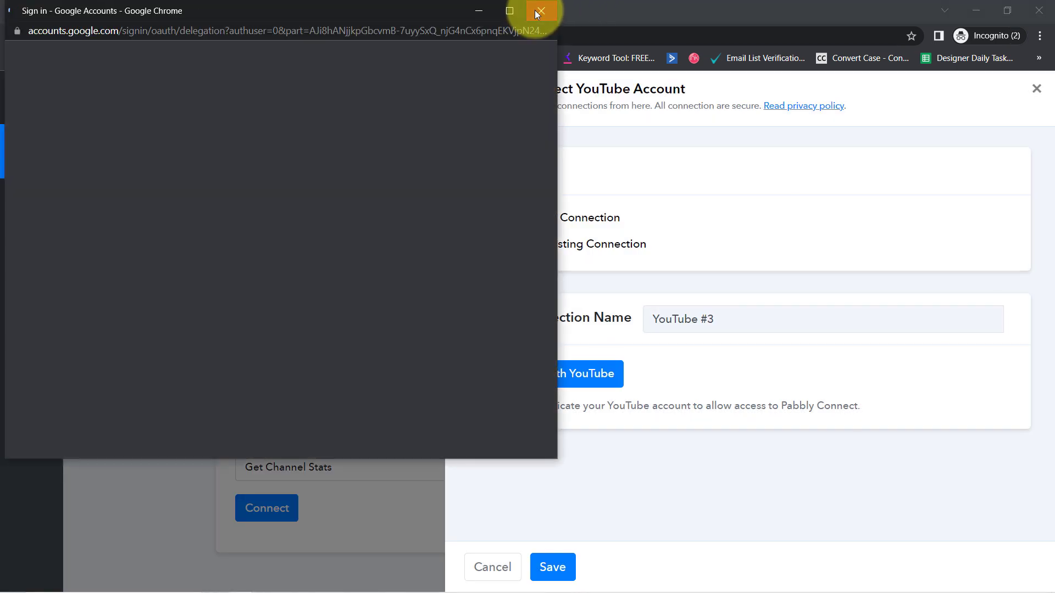
pyautogui.click(535, 10)
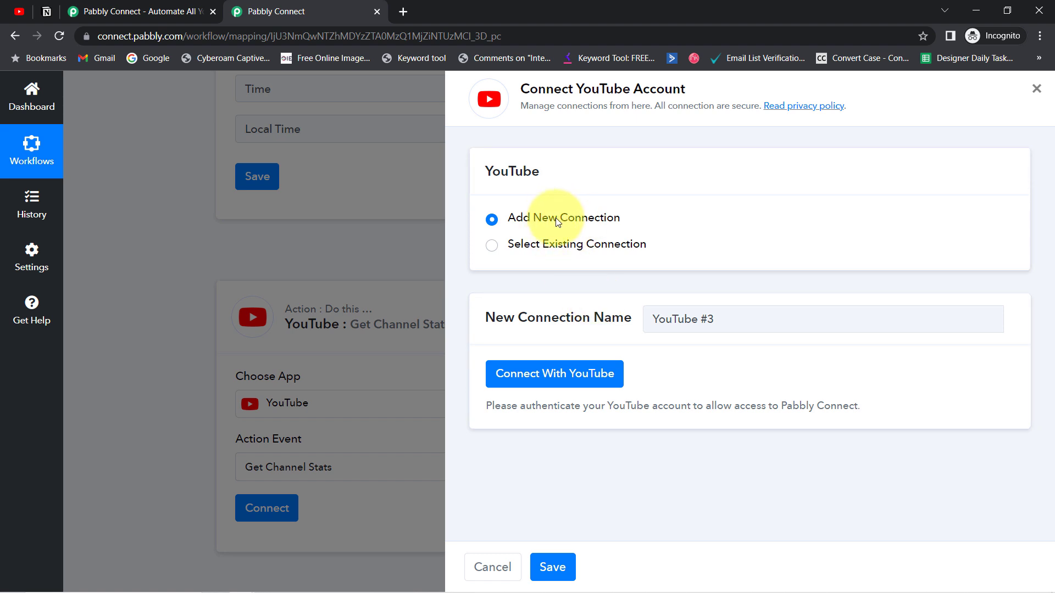
pyautogui.click(574, 247)
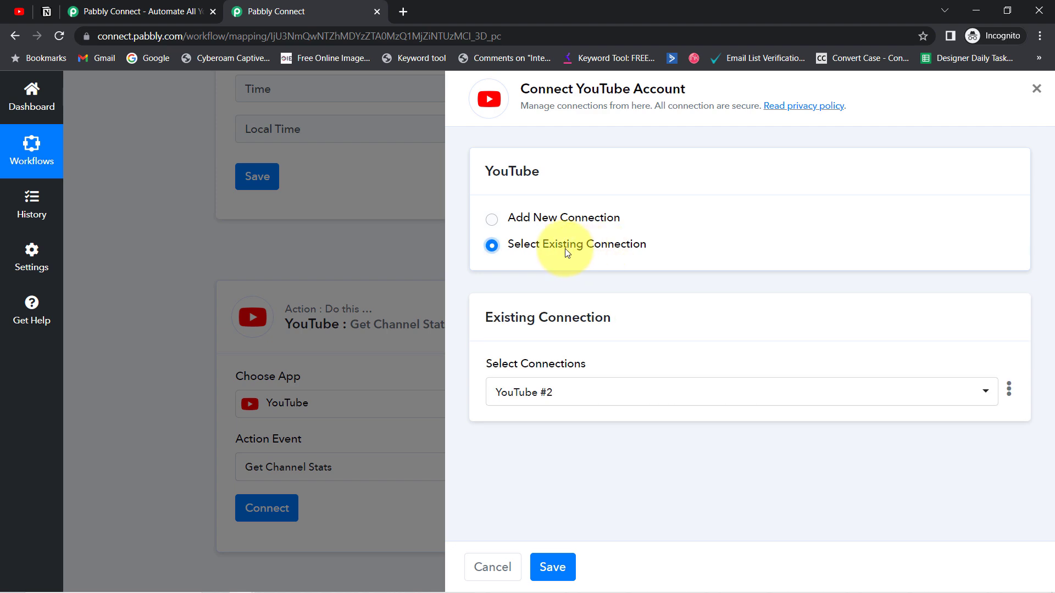
pyautogui.click(553, 566)
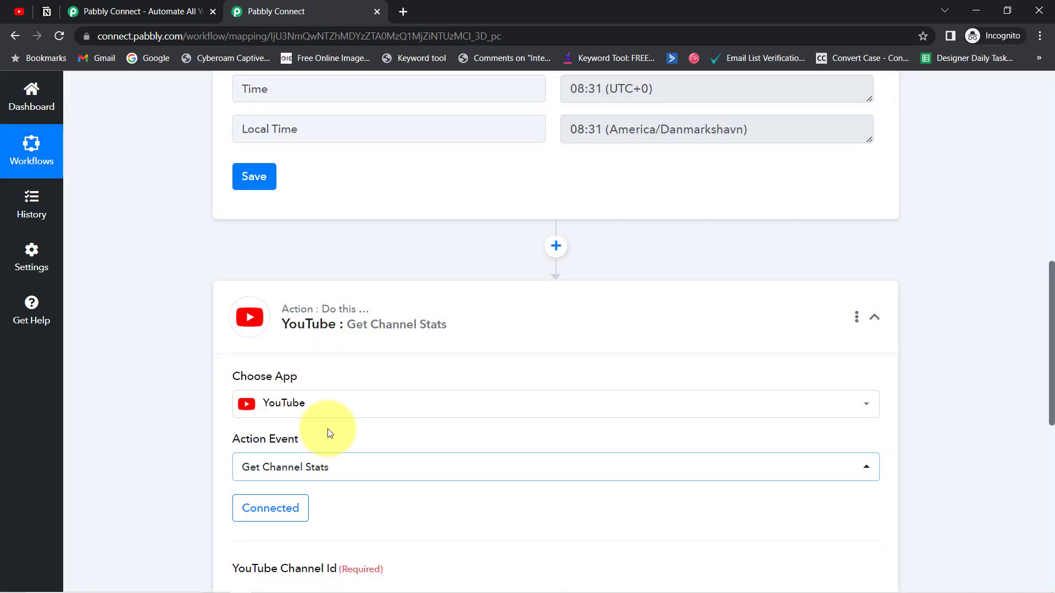
pyautogui.moveTo(1051, 341); pyautogui.dragTo(1052, 439)
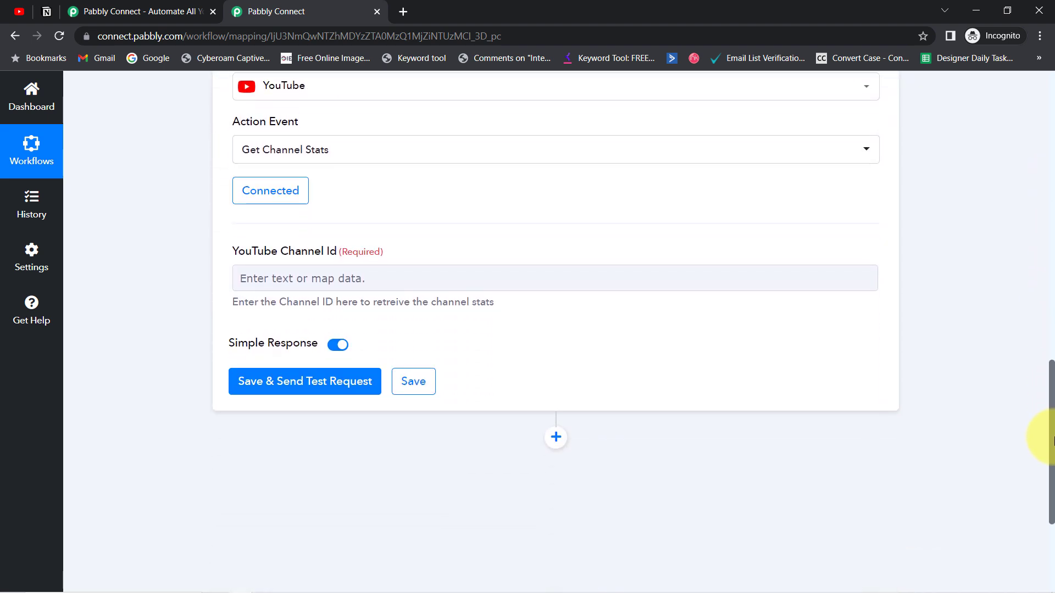
pyautogui.moveTo(236, 250); pyautogui.dragTo(287, 254)
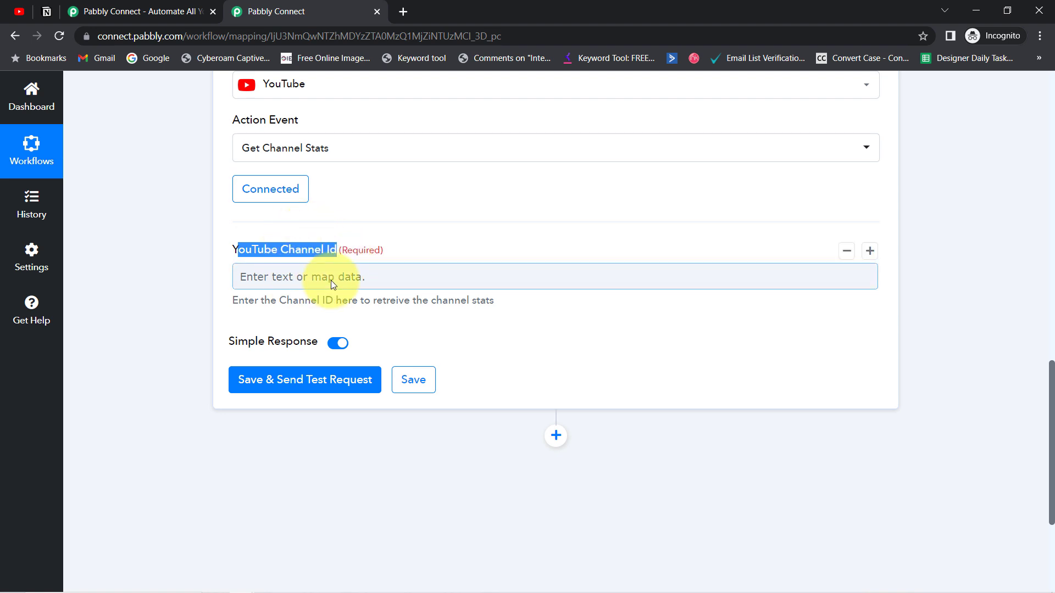
# - Select the channel ID from the YouTube Studio Channel content page address
pyautogui.click(20, 12)
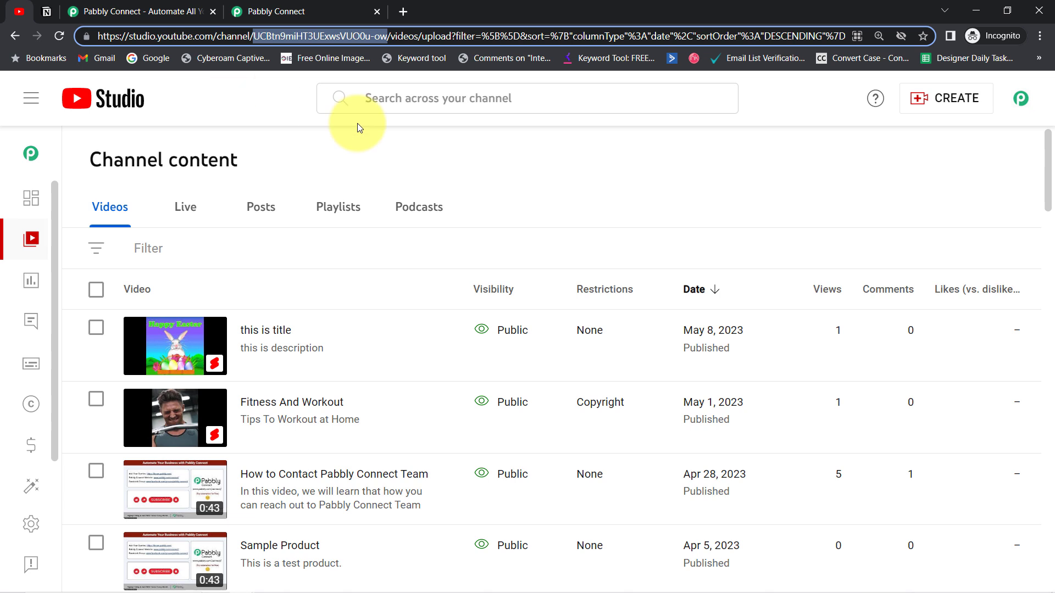
pyautogui.click(219, 99)
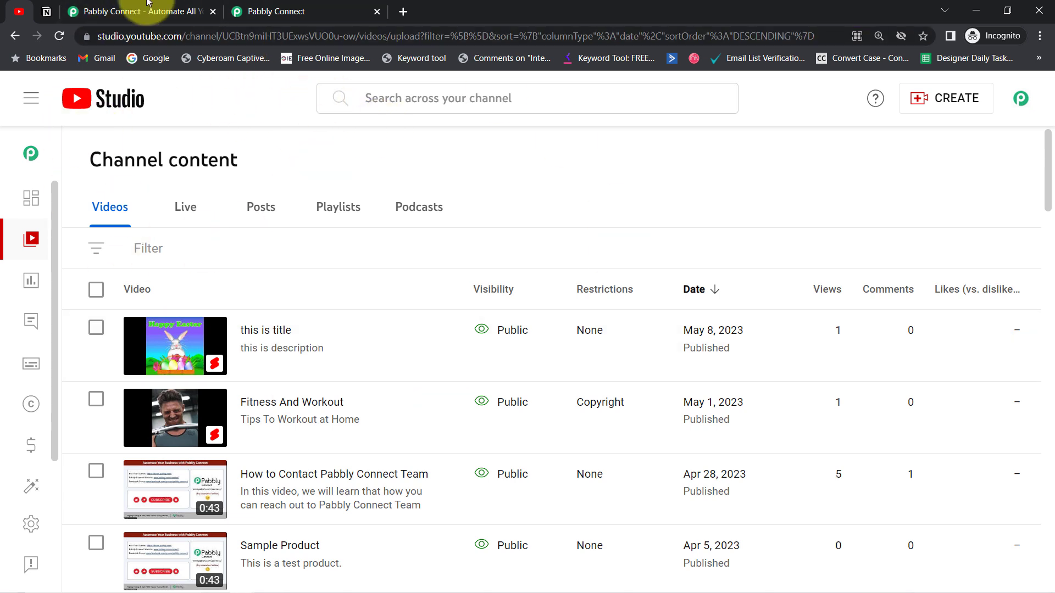
pyautogui.moveTo(224, 38); pyautogui.dragTo(358, 43)
pyautogui.hotkey('ctrl', 'c')
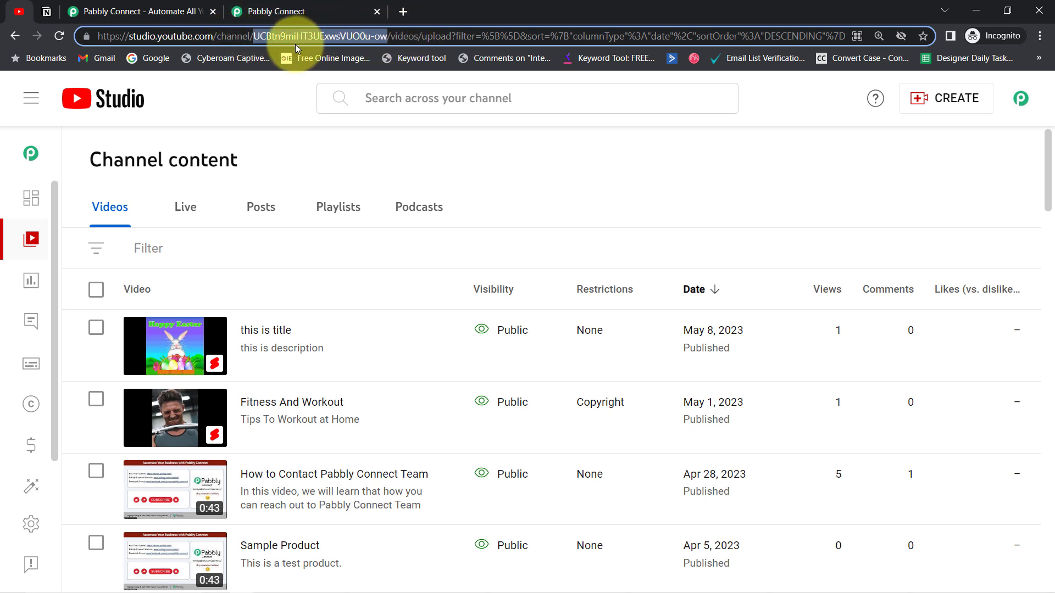
pyautogui.click(278, 11)
# - Paste the channel ID into YouTube Channel Id, then save and send a test request
pyautogui.click(285, 277)
pyautogui.hotkey('ctrl', 'v')
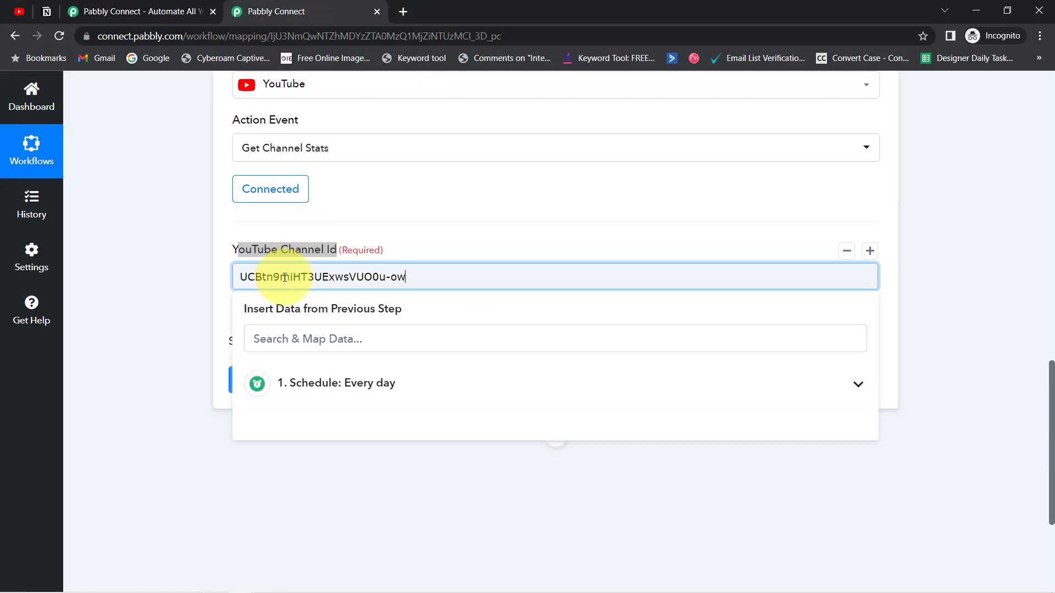
pyautogui.click(250, 298)
pyautogui.click(283, 390)
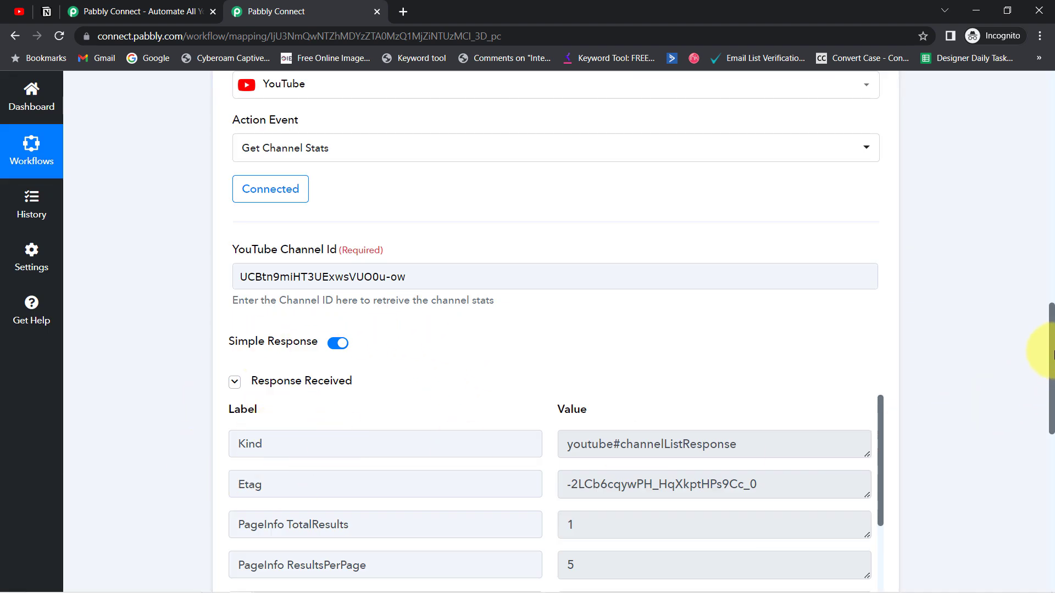
pyautogui.moveTo(1052, 356); pyautogui.dragTo(1050, 415)
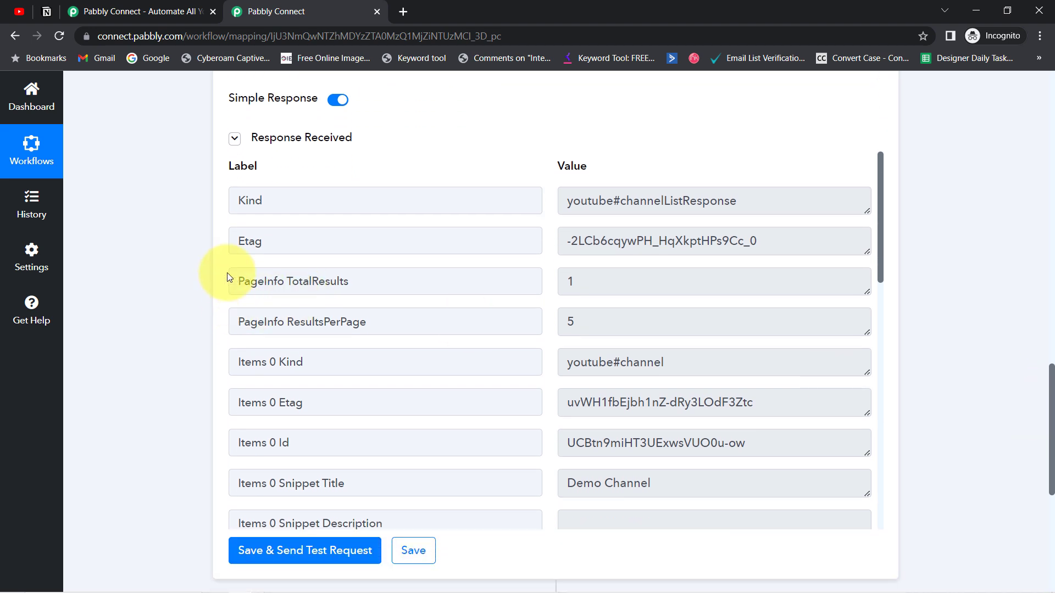
# - Review the test response: Demo Channel with 56 views and 1 subscriber
pyautogui.doubleClick(247, 204)
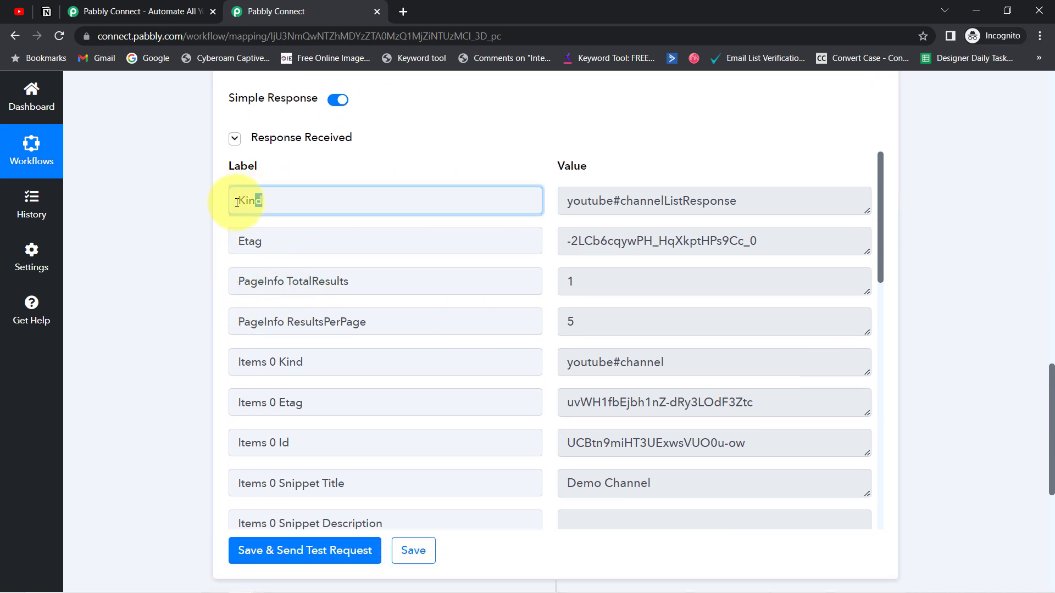
pyautogui.doubleClick(273, 246)
pyautogui.moveTo(324, 283); pyautogui.dragTo(251, 307)
pyautogui.moveTo(368, 330); pyautogui.dragTo(259, 342)
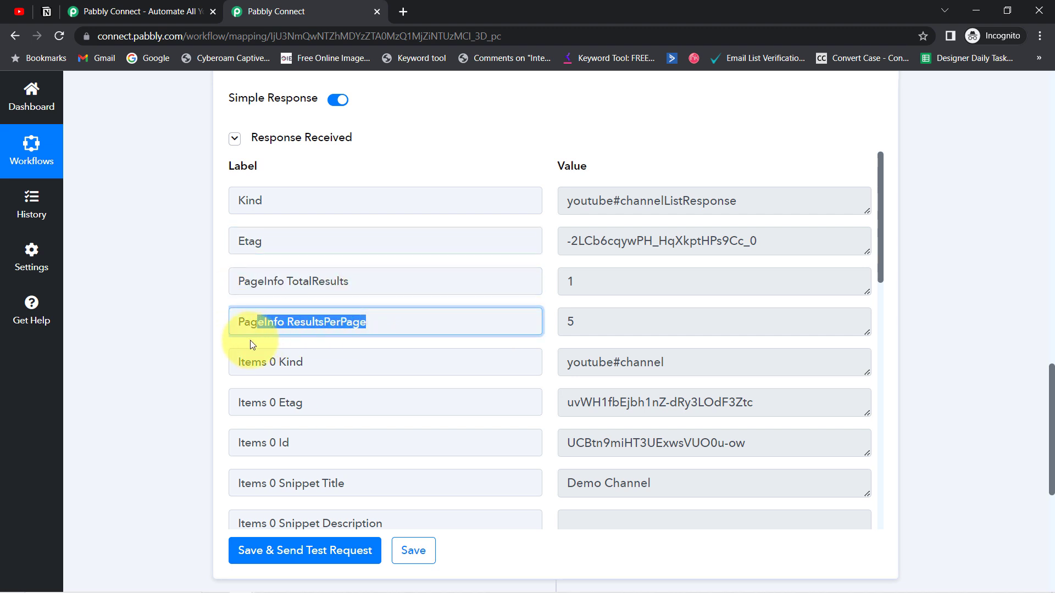
pyautogui.moveTo(879, 199); pyautogui.dragTo(879, 471)
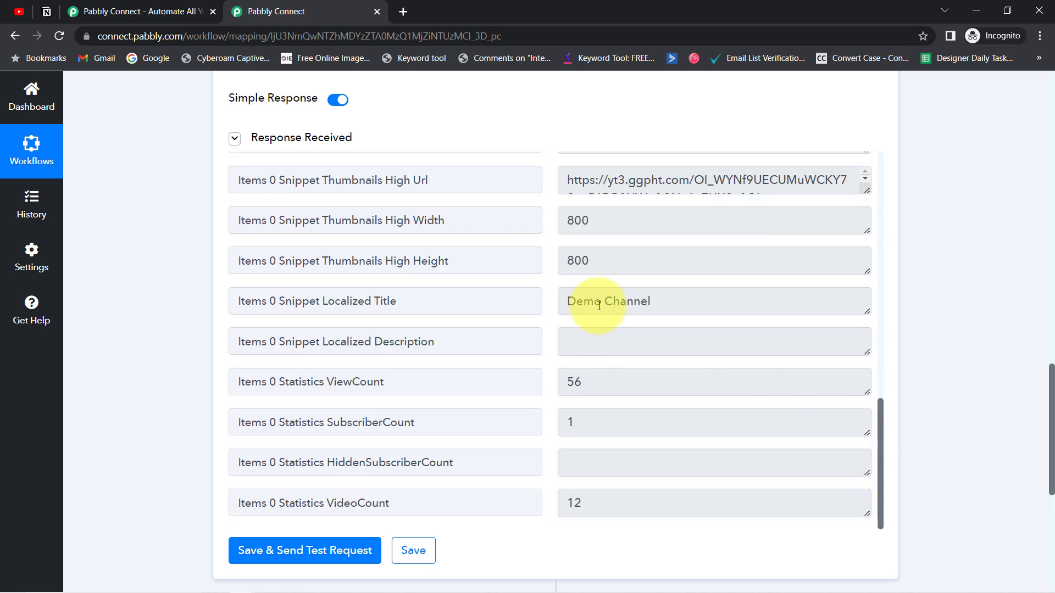
pyautogui.moveTo(652, 297); pyautogui.dragTo(559, 297)
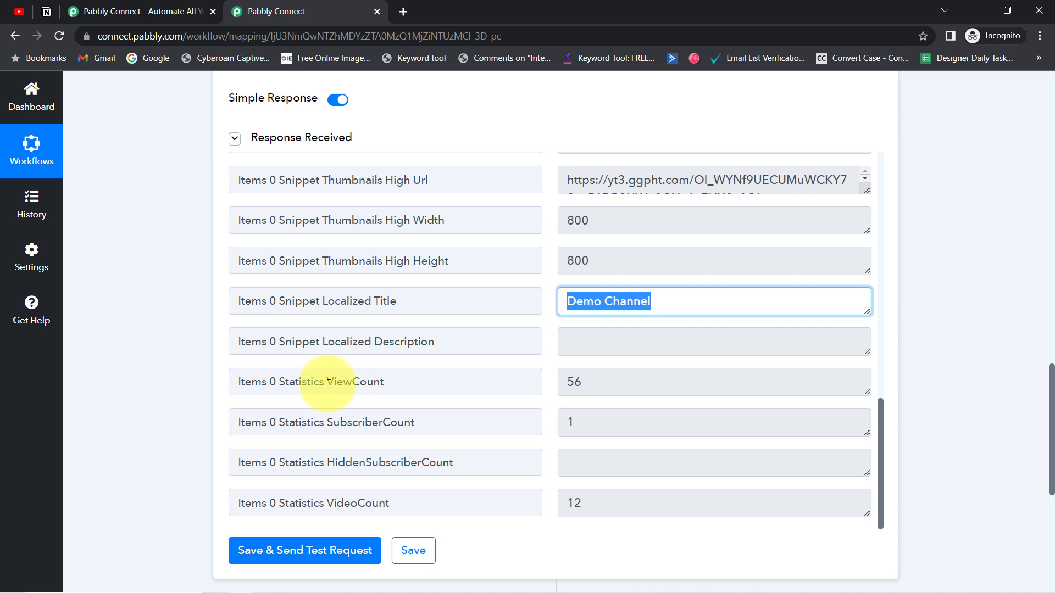
pyautogui.moveTo(324, 383); pyautogui.dragTo(408, 380)
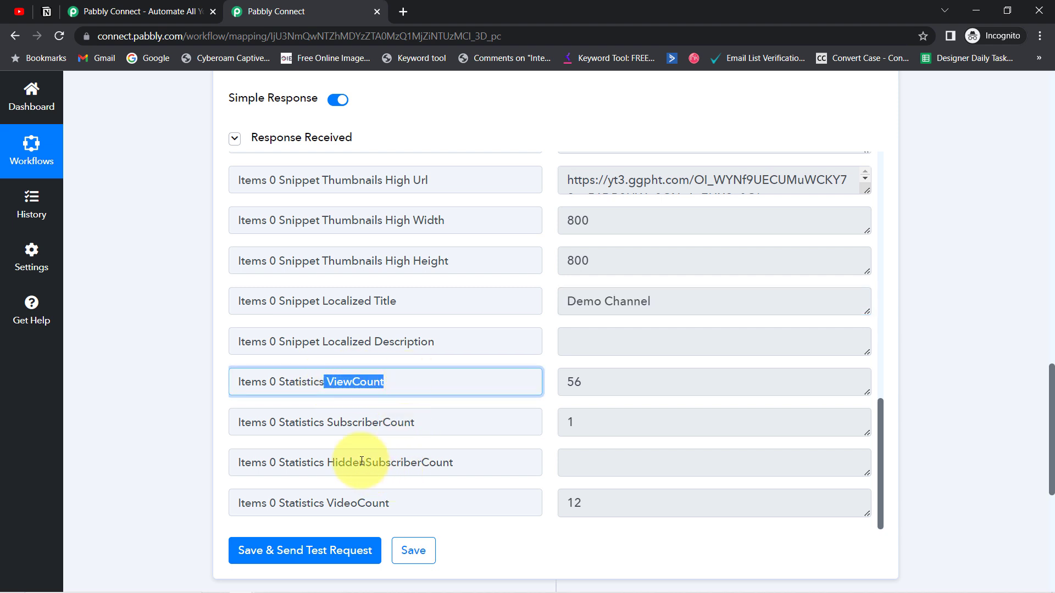
pyautogui.moveTo(336, 422); pyautogui.dragTo(441, 422)
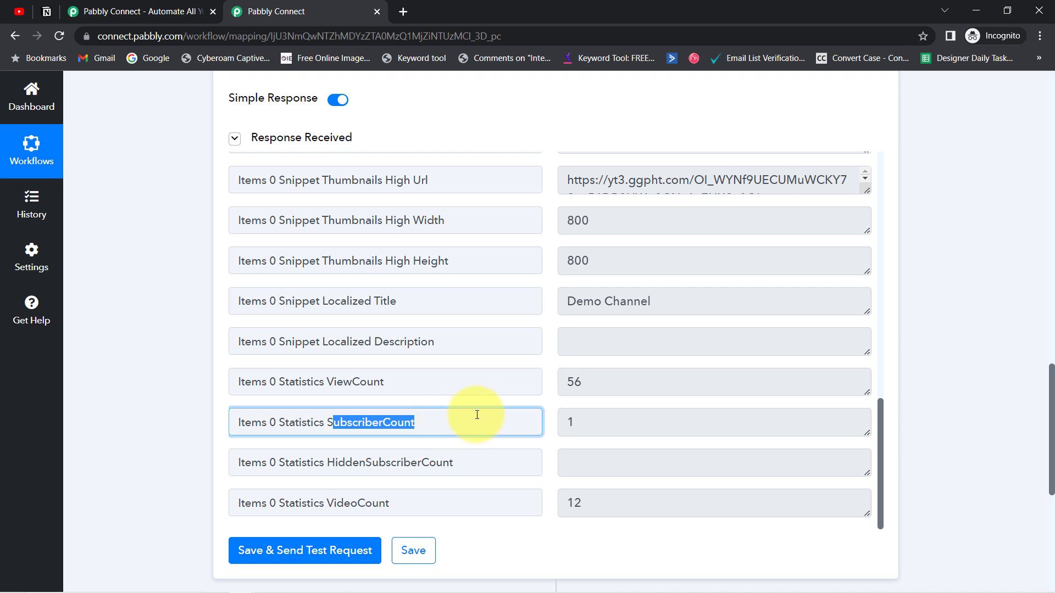
pyautogui.moveTo(589, 426); pyautogui.dragTo(548, 430)
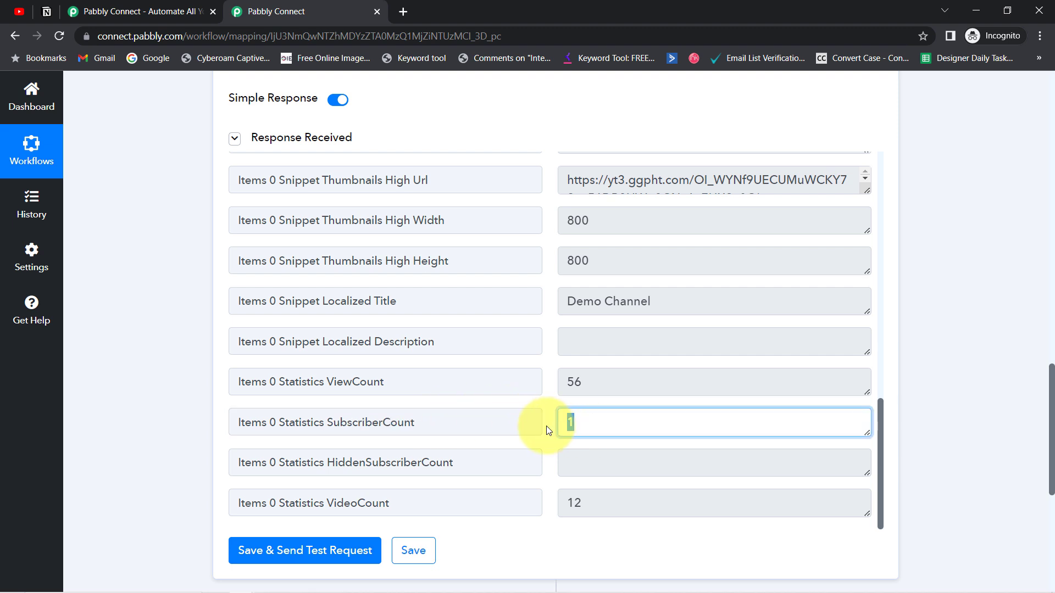
pyautogui.moveTo(584, 392); pyautogui.dragTo(571, 389)
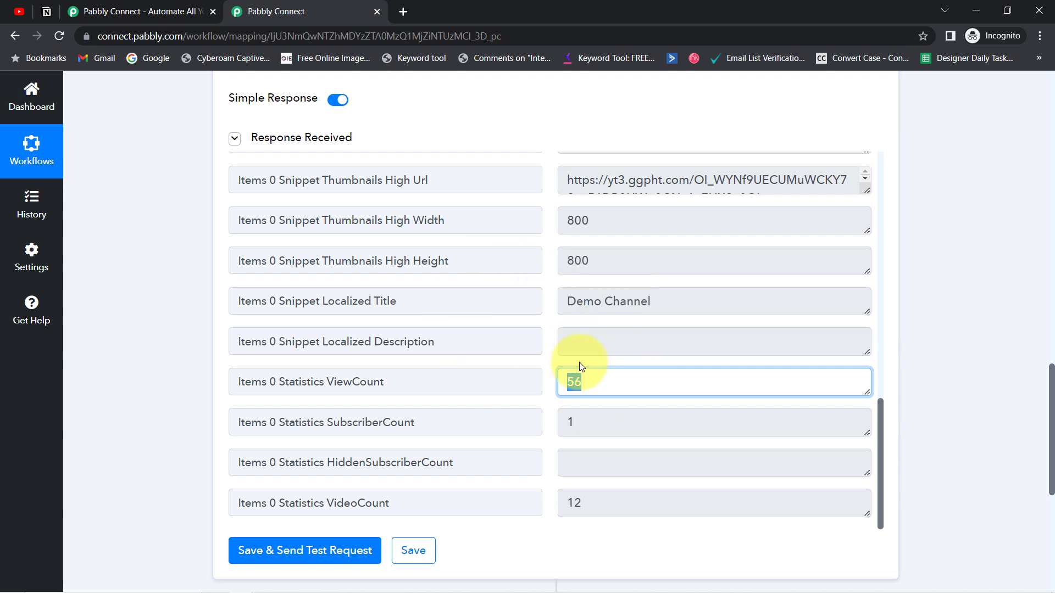
pyautogui.moveTo(590, 419); pyautogui.dragTo(539, 434)
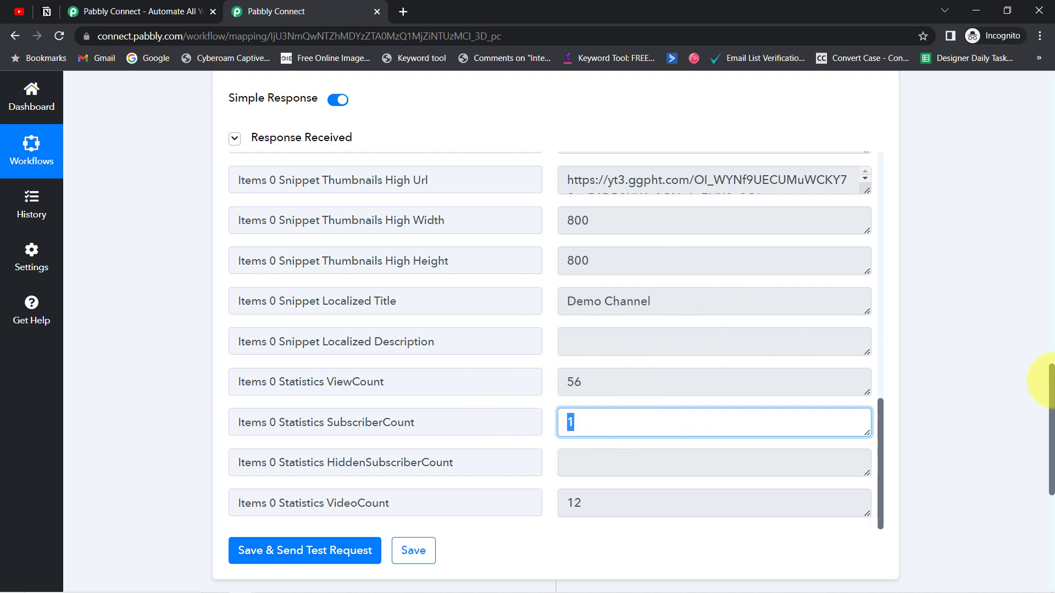
pyautogui.moveTo(1053, 385); pyautogui.dragTo(1036, 479)
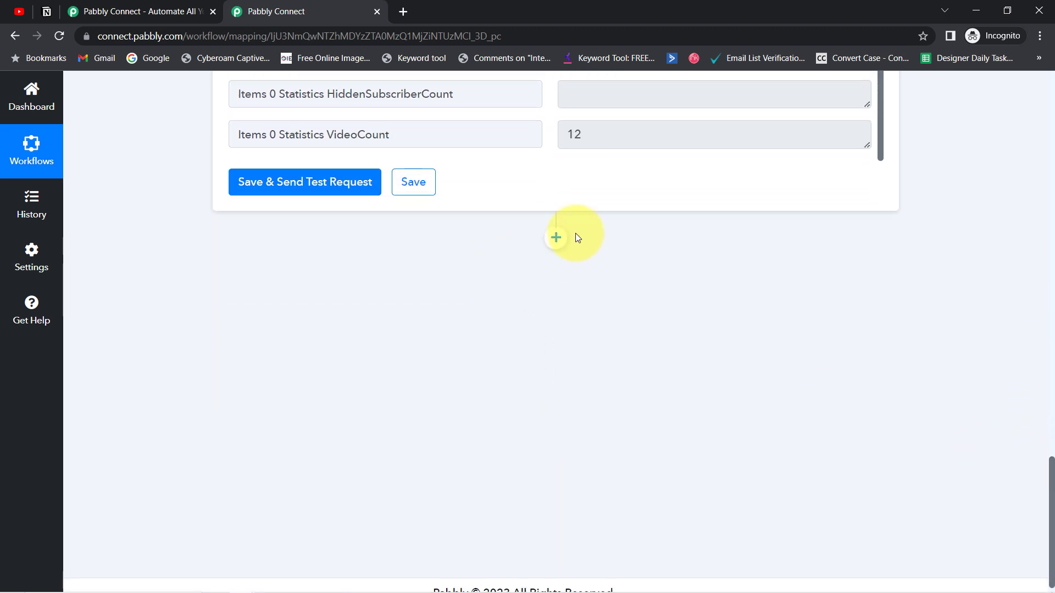
# - Add a Notion action step using Create Database Item and begin connecting a Notion account
pyautogui.click(556, 237)
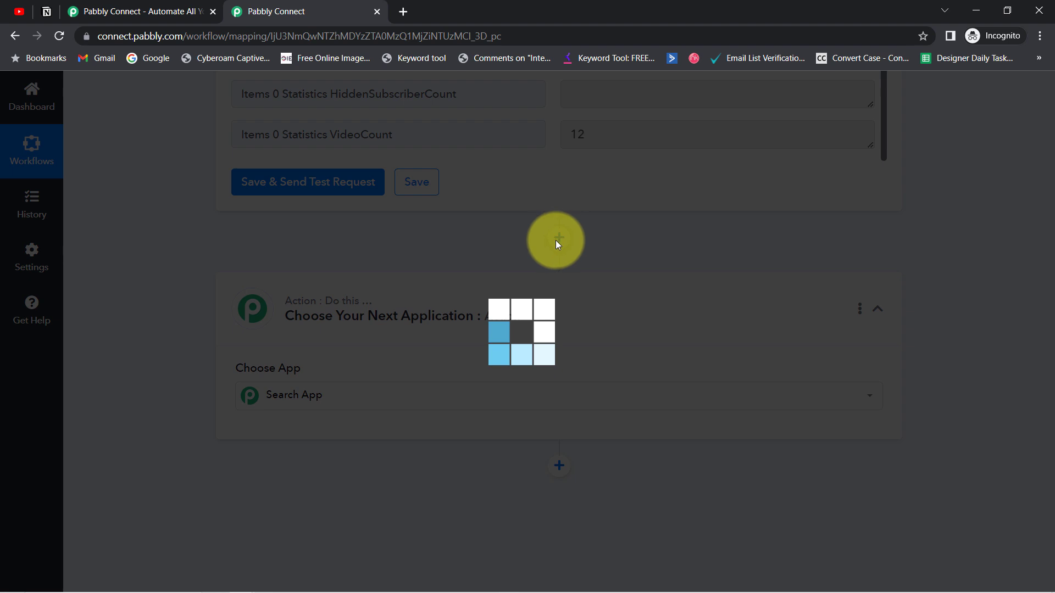
pyautogui.write('noti')
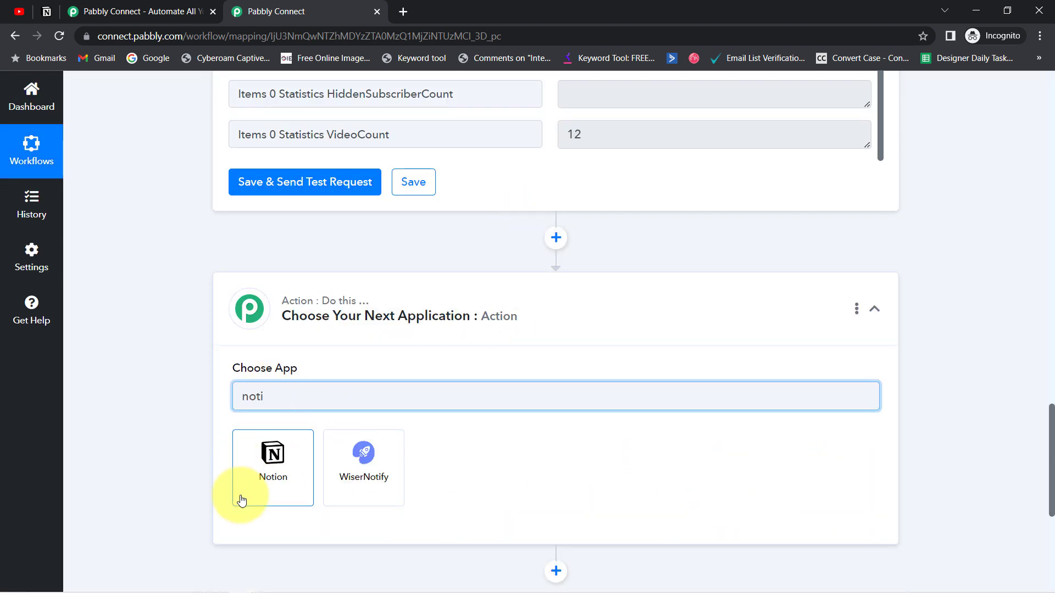
pyautogui.click(262, 498)
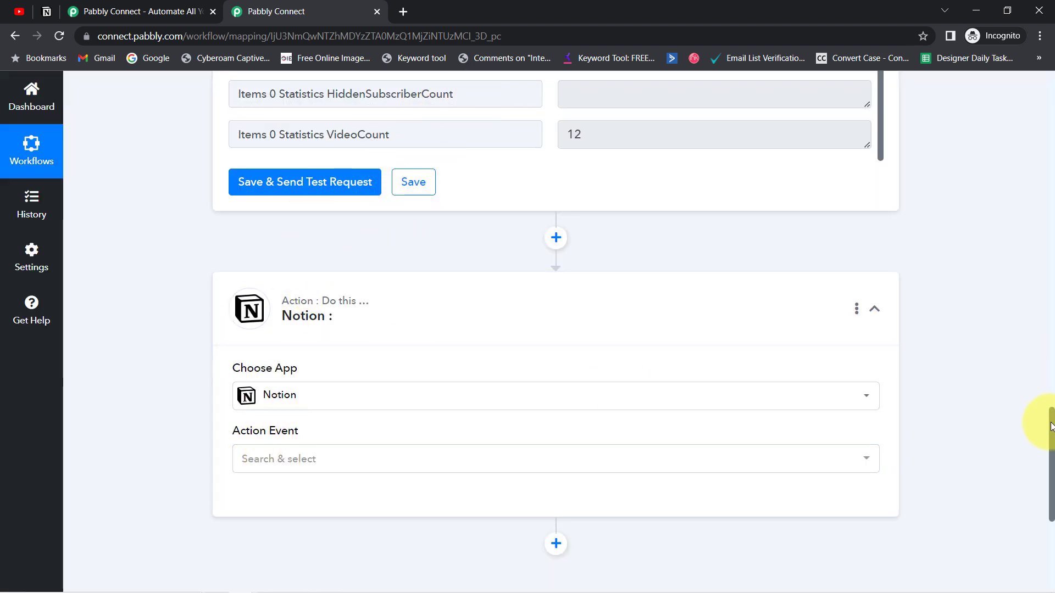
pyautogui.scroll(-3, 1050, 426)
pyautogui.click(276, 325)
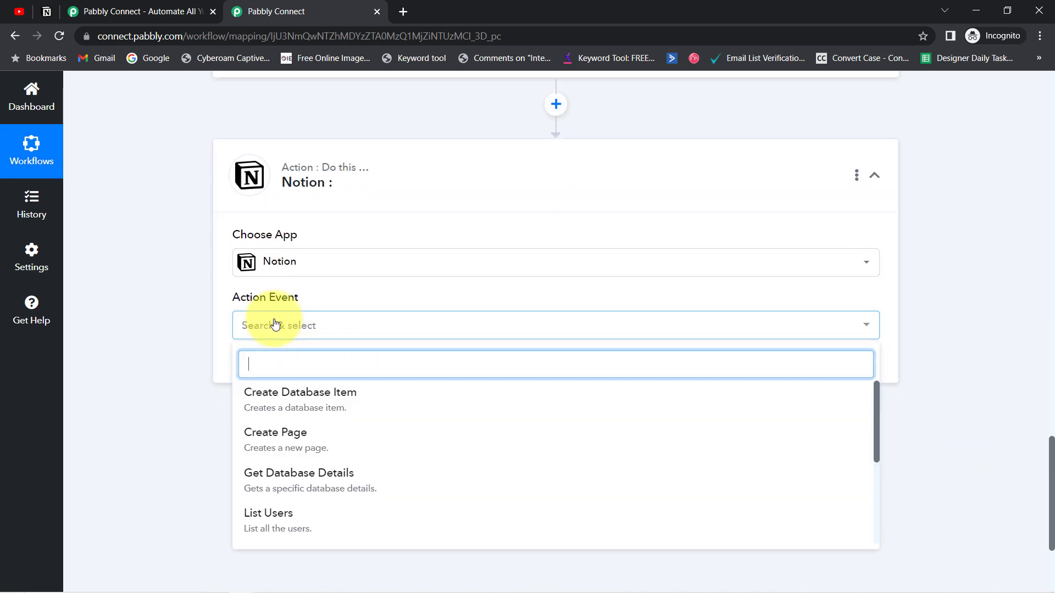
pyautogui.click(301, 402)
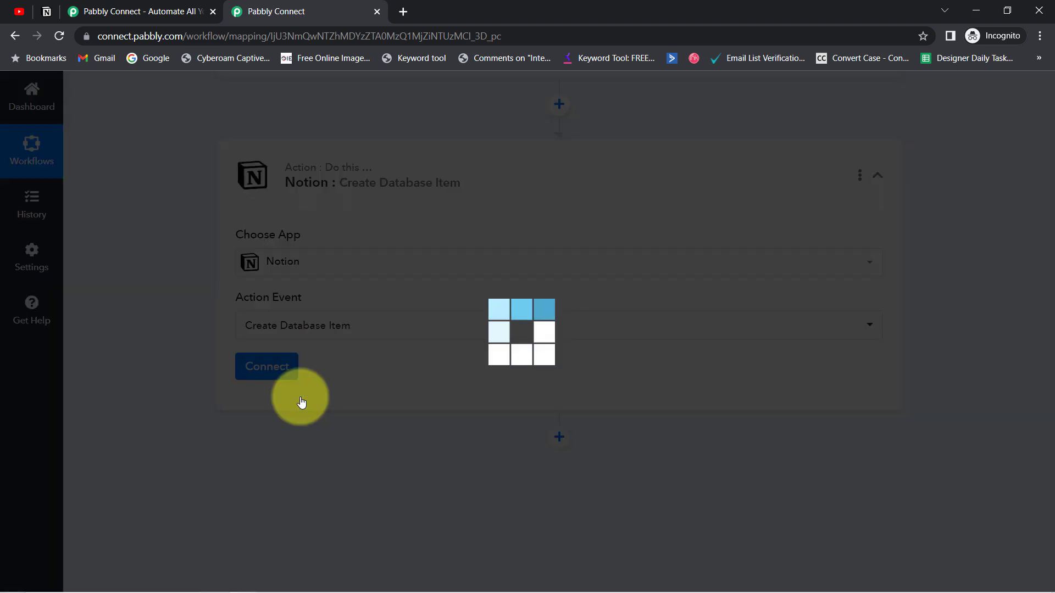
pyautogui.click(269, 370)
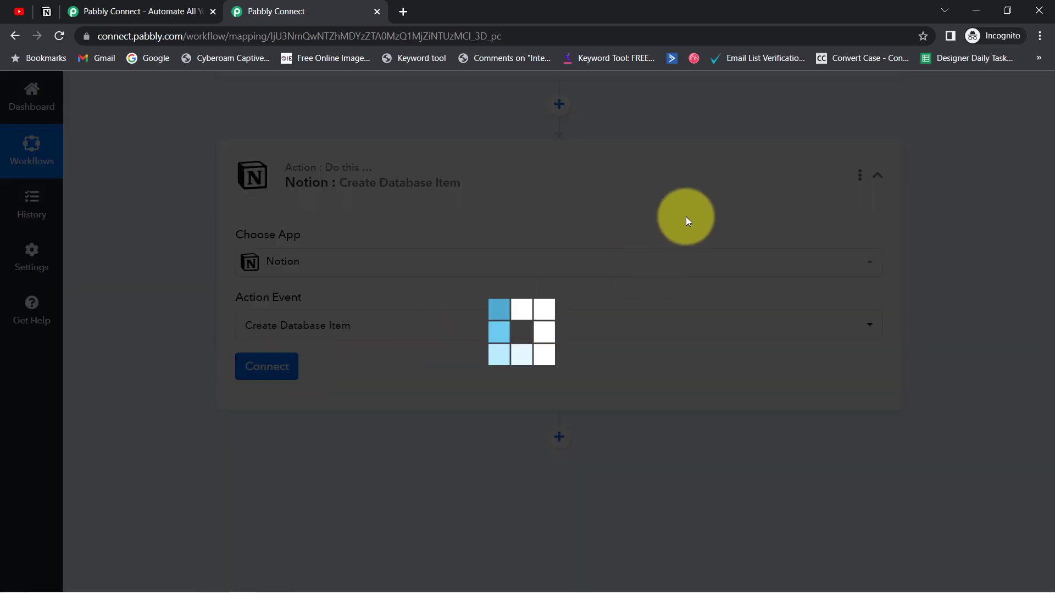
# - Authorize a new Notion connection, granting Pabbly Connect access to every workspace page
pyautogui.click(601, 219)
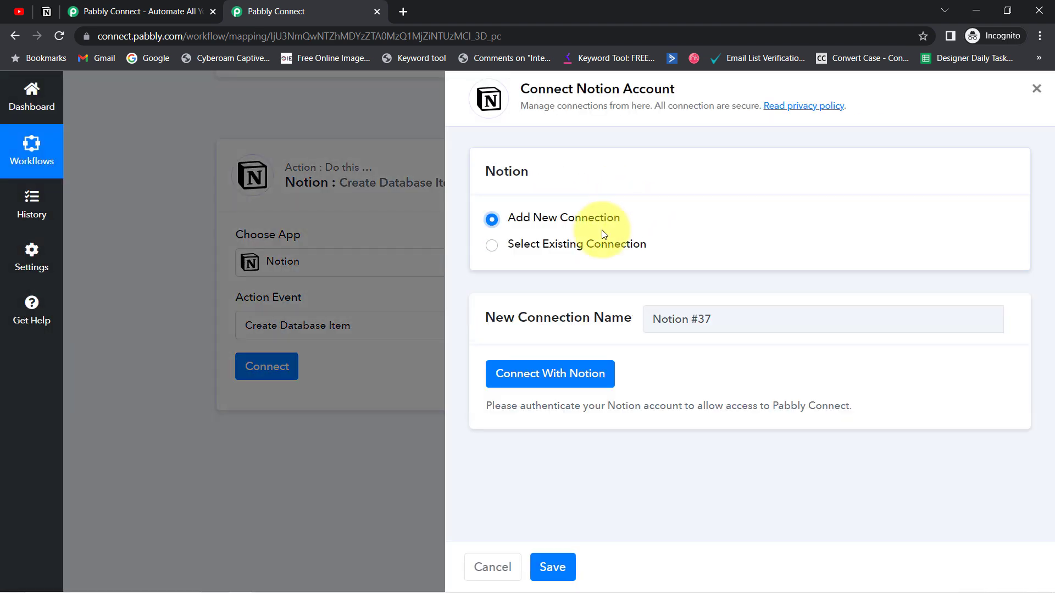
pyautogui.click(559, 389)
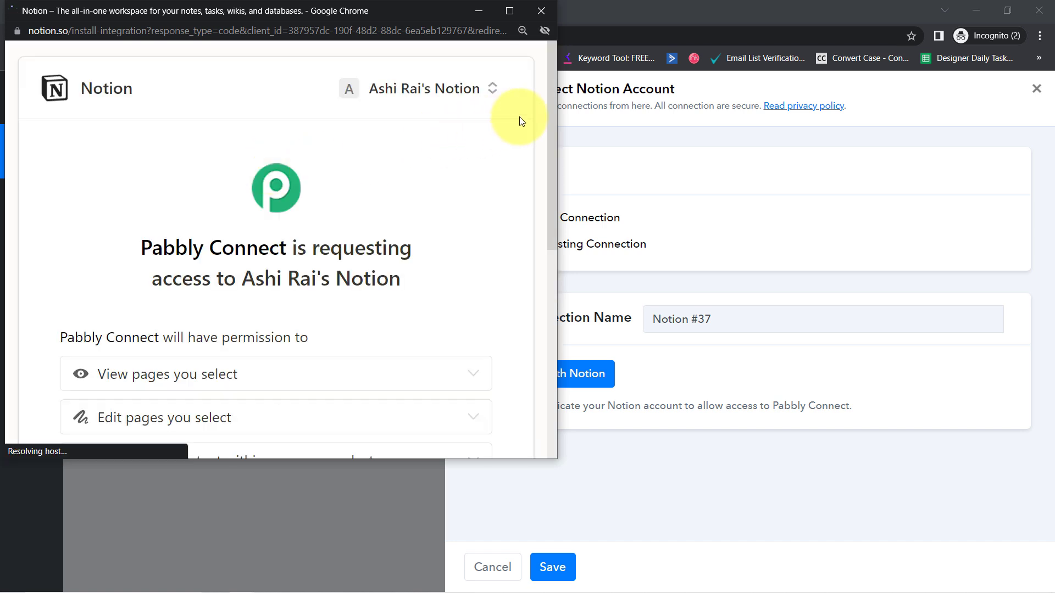
pyautogui.moveTo(552, 116); pyautogui.dragTo(565, 275)
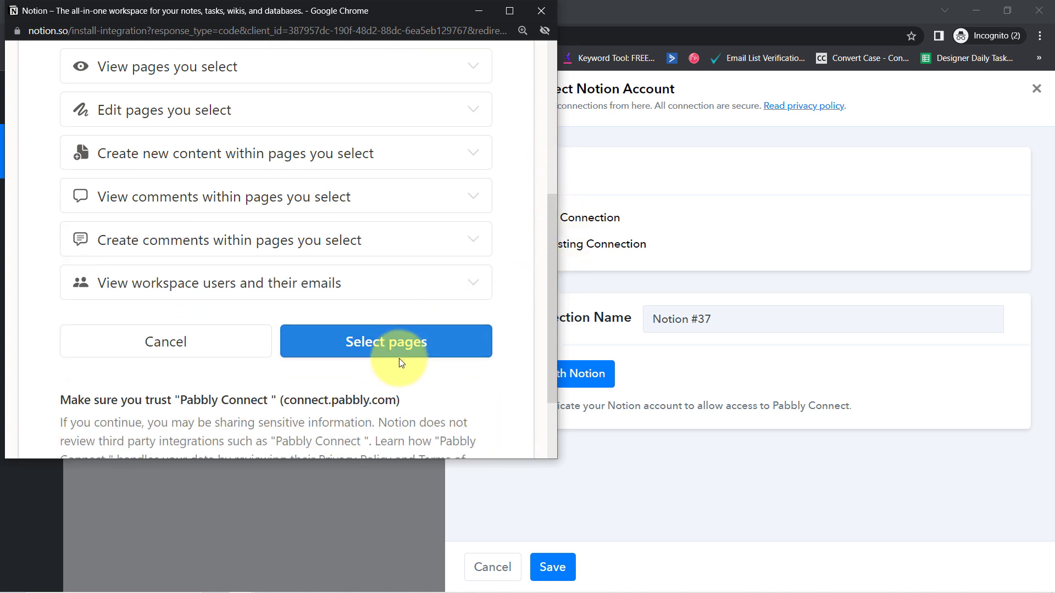
pyautogui.click(388, 345)
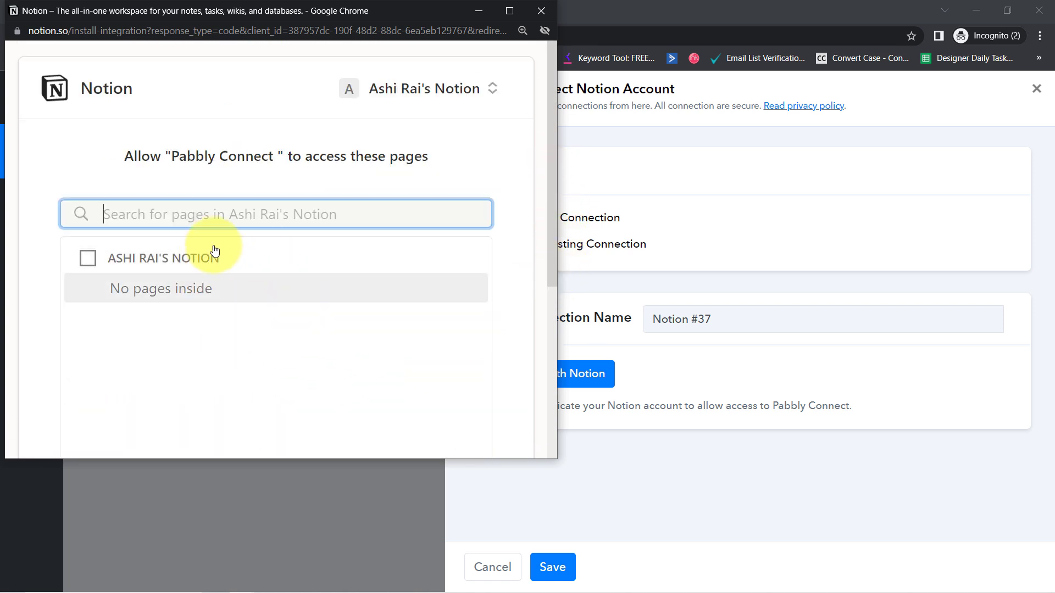
pyautogui.click(88, 258)
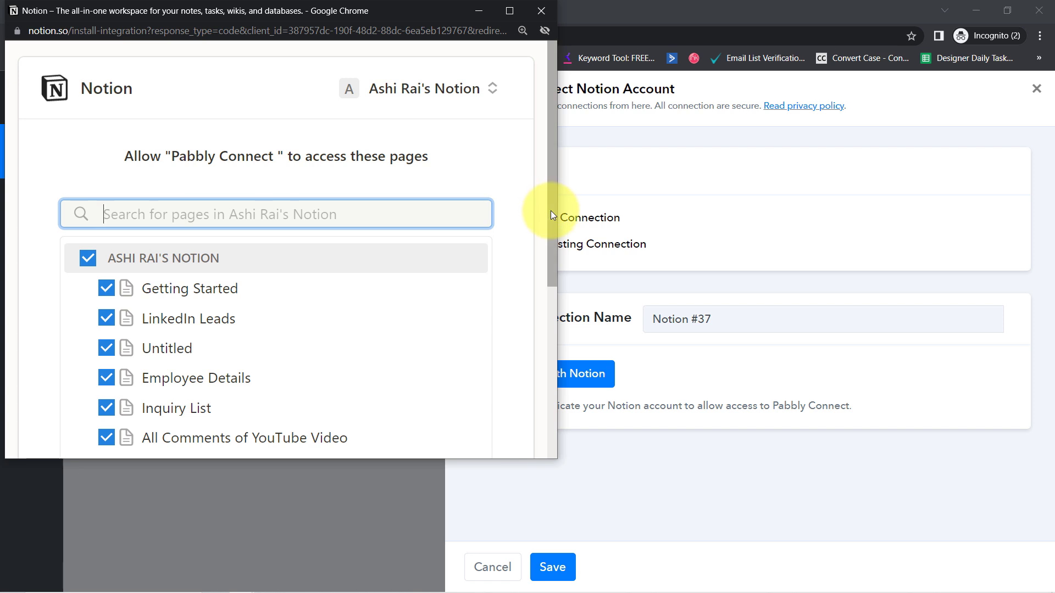
pyautogui.moveTo(550, 209); pyautogui.dragTo(551, 292)
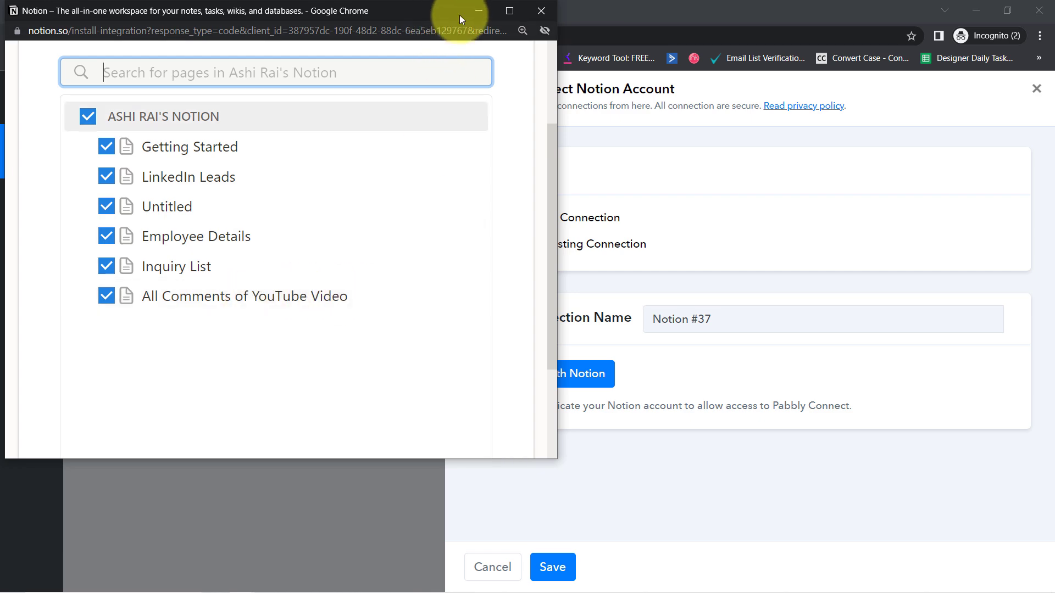
pyautogui.click(479, 11)
# - Retitle the Notion page 'All Comments of YouTube Video' to 'All YouTube Channel Stats'
pyautogui.click(19, 10)
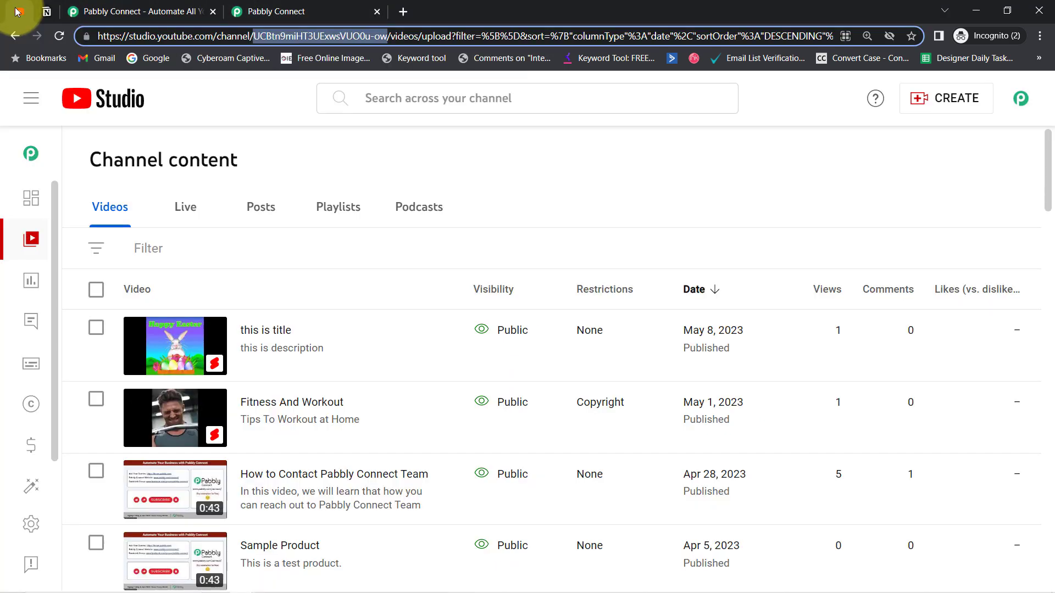
pyautogui.click(48, 16)
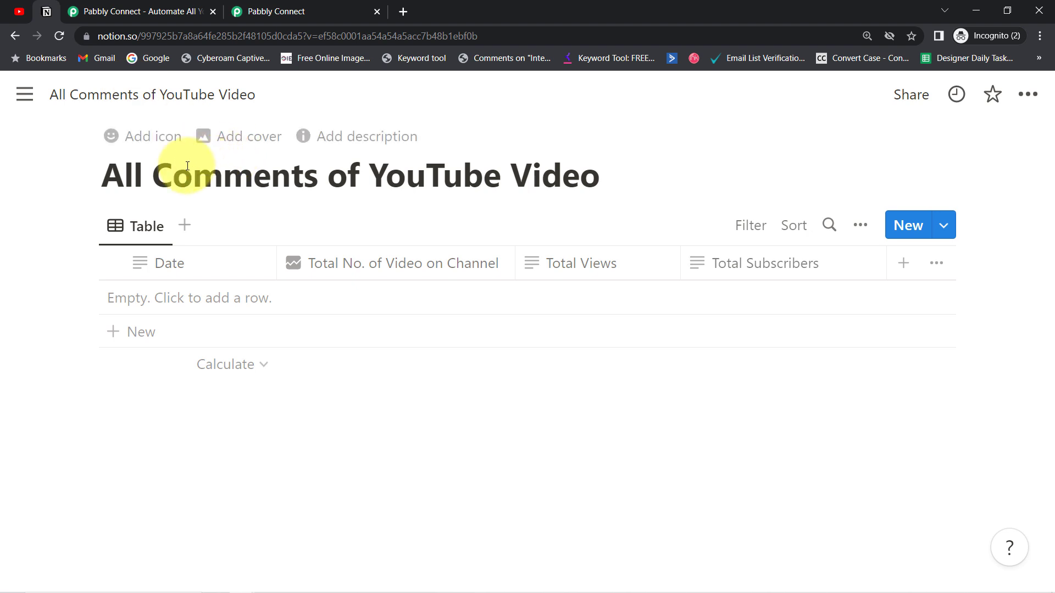
pyautogui.moveTo(146, 180); pyautogui.dragTo(354, 176)
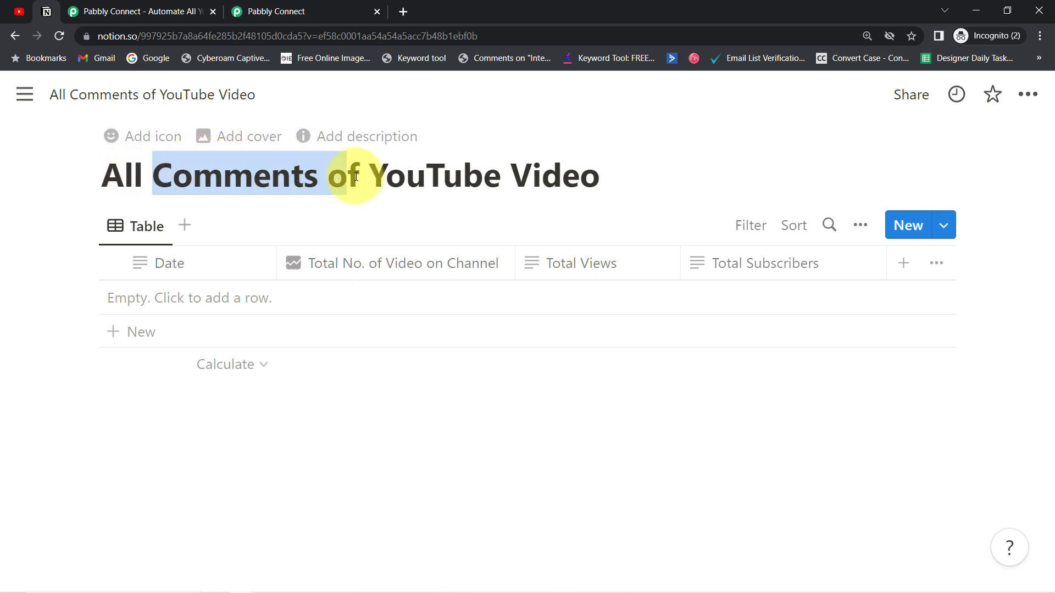
pyautogui.press('BackSpace')
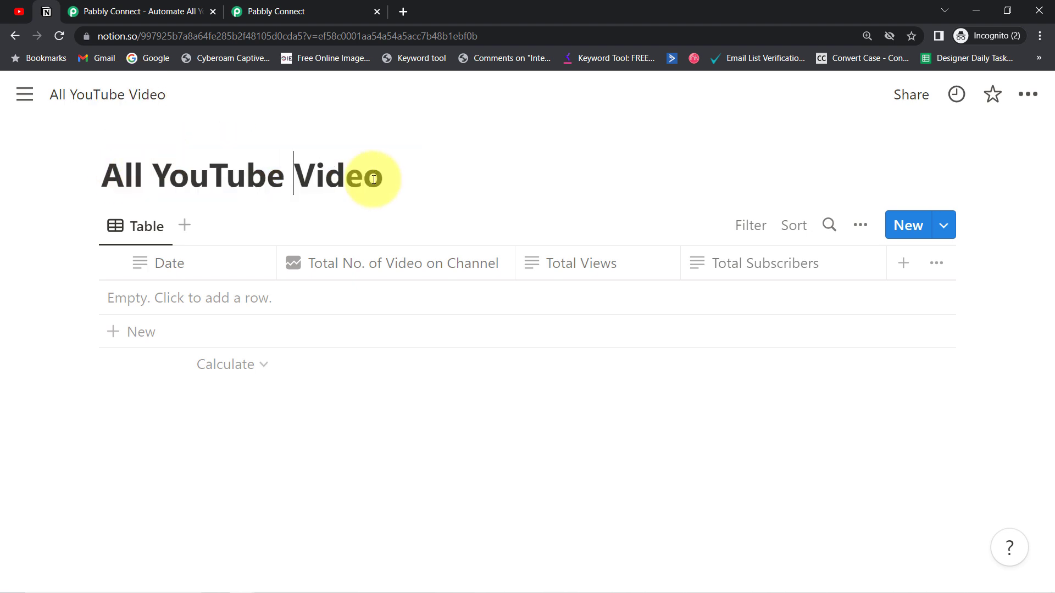
pyautogui.write('Channel Stats')
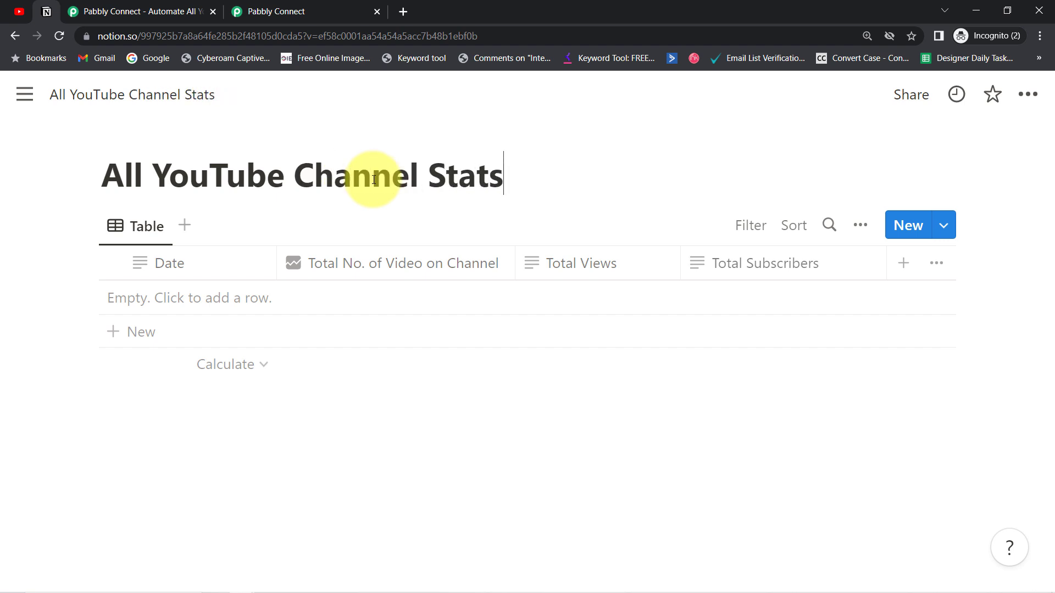
# - Rerun Connect With Notion, allow access, and dismiss the Authorization Successful message
pyautogui.click(281, 11)
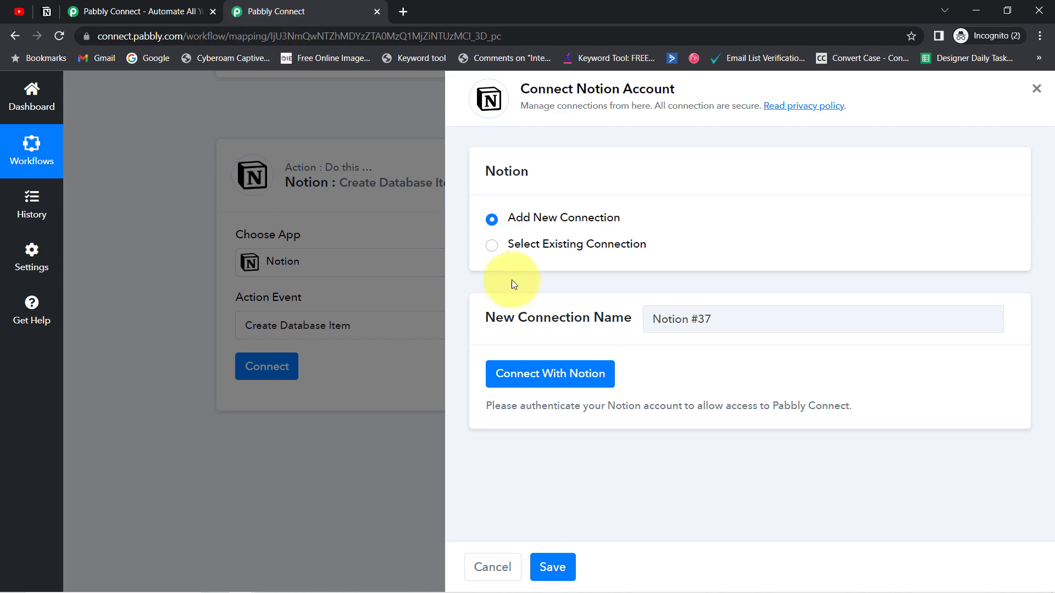
pyautogui.click(538, 378)
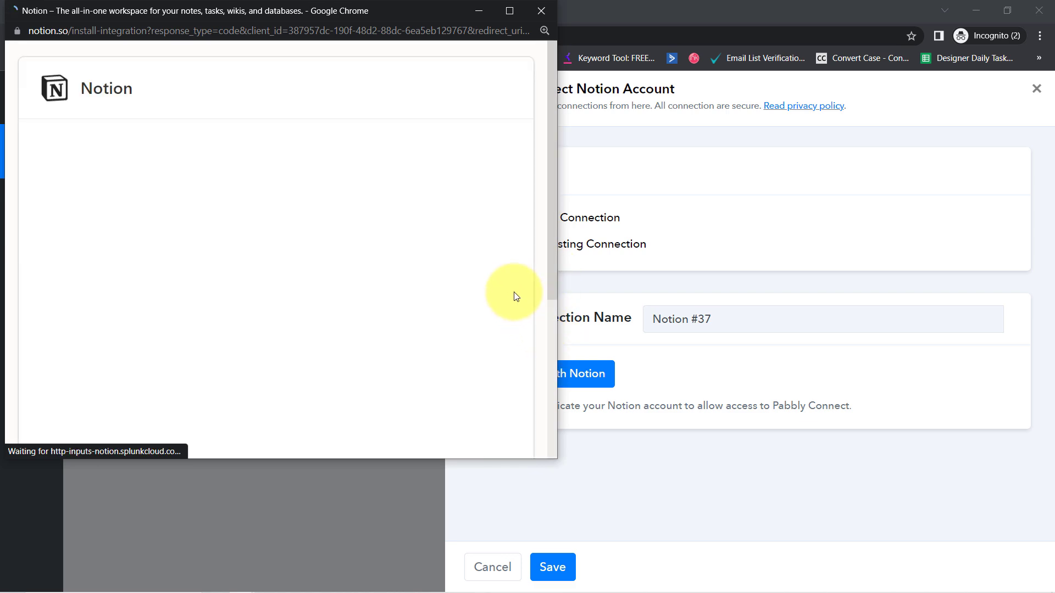
pyautogui.click(400, 374)
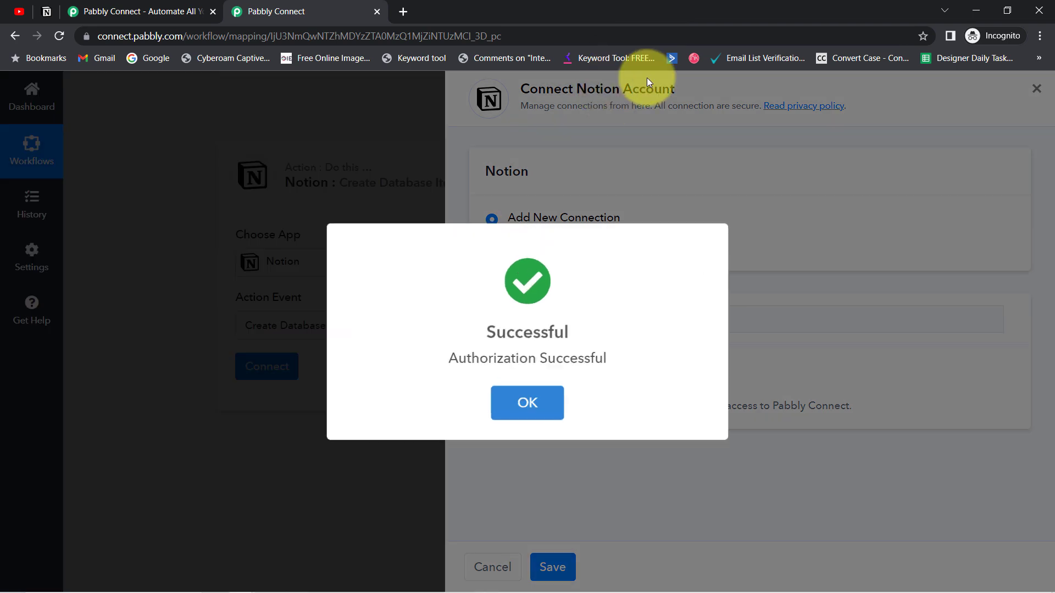
pyautogui.press('Return')
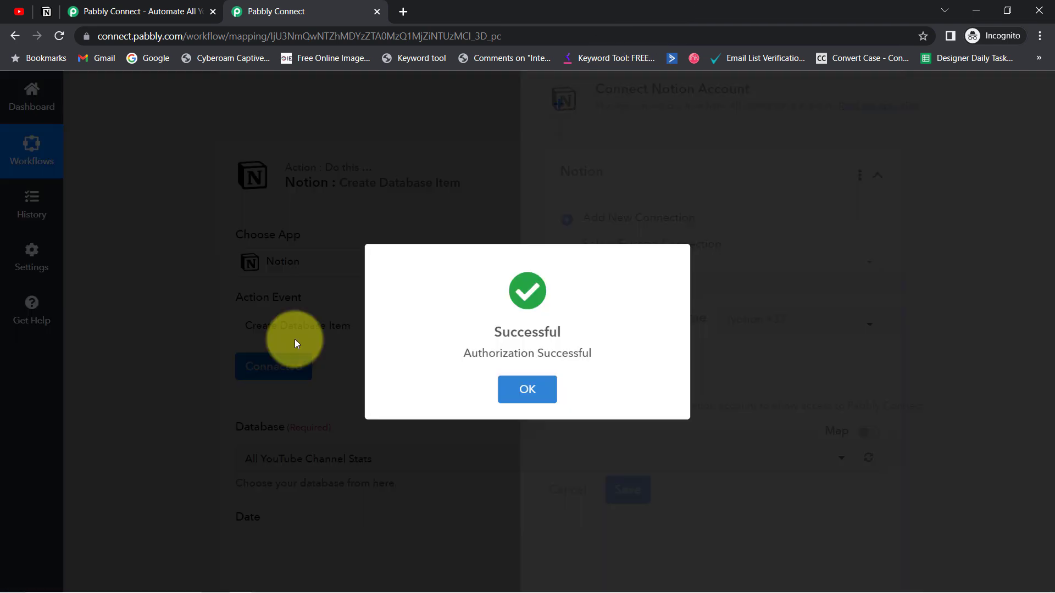
pyautogui.press('Return')
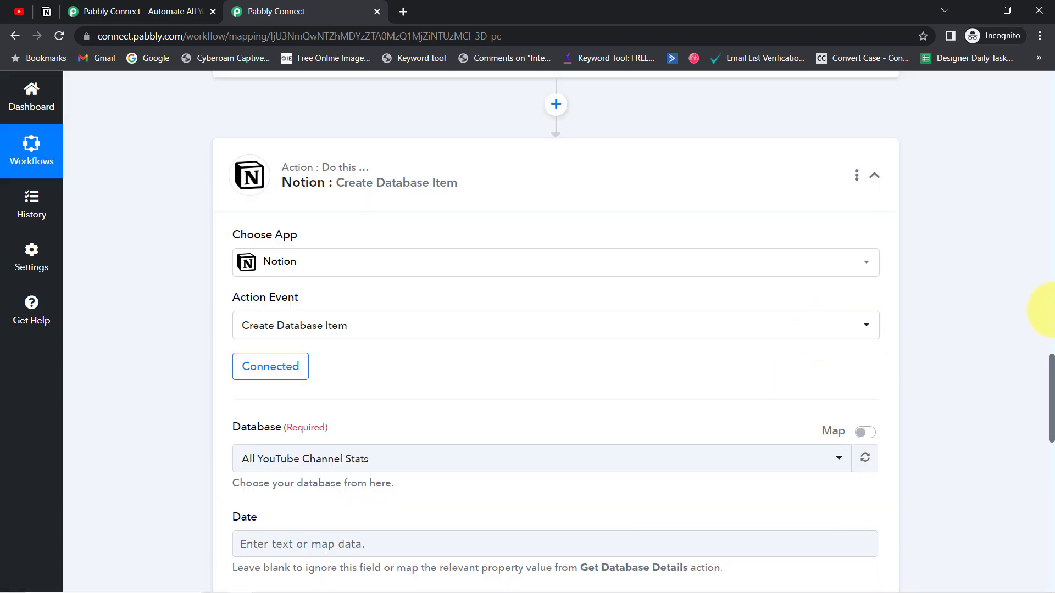
# - Compare the Database dropdown with Notion and keep All YouTube Channel Stats selected
pyautogui.moveTo(1052, 373); pyautogui.dragTo(1050, 408)
pyautogui.moveTo(235, 236); pyautogui.dragTo(297, 265)
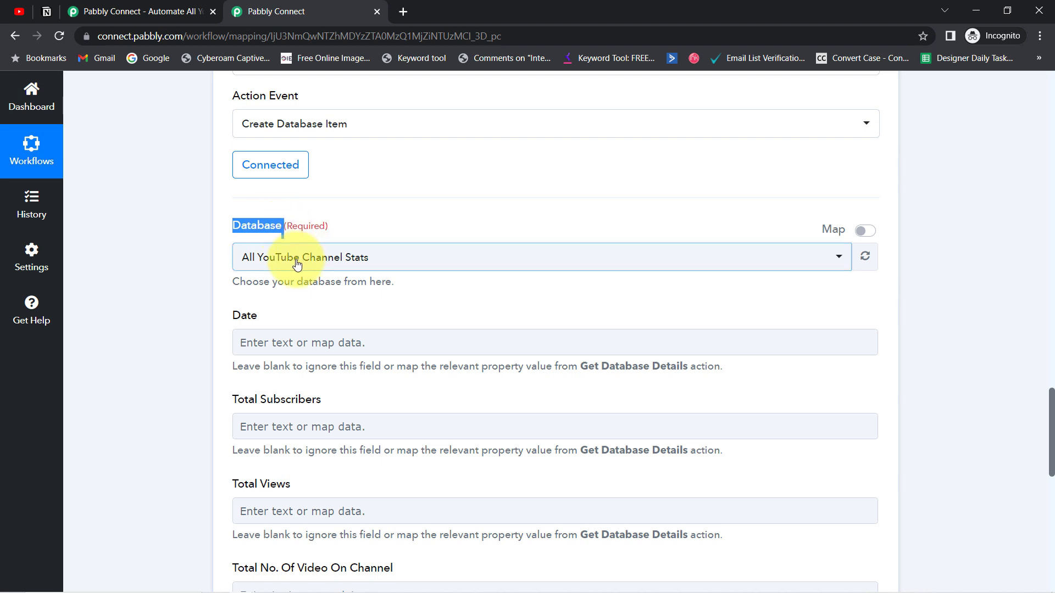
pyautogui.click(297, 265)
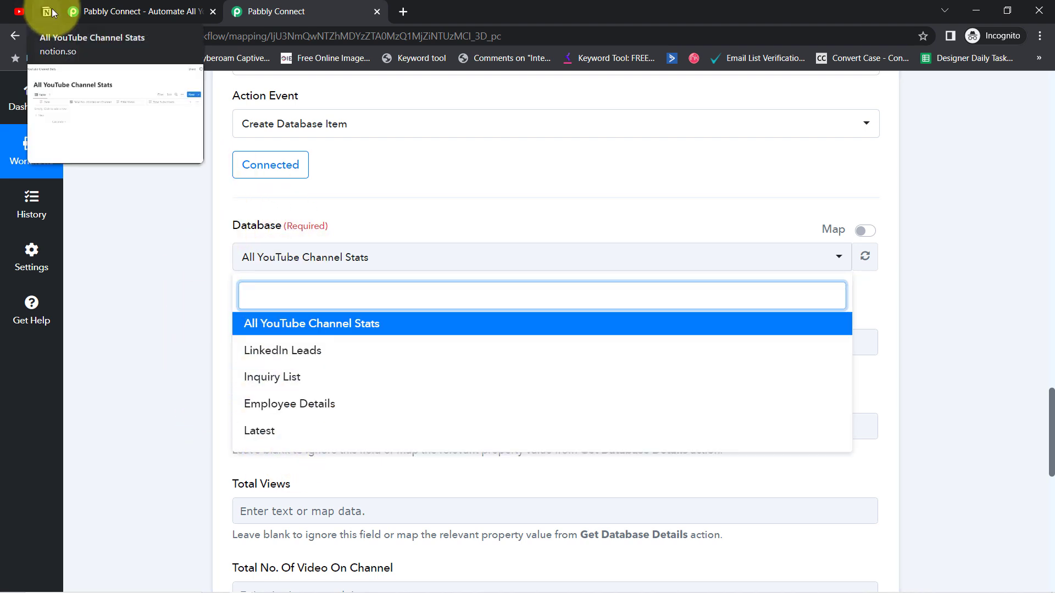
pyautogui.click(52, 9)
pyautogui.click(21, 94)
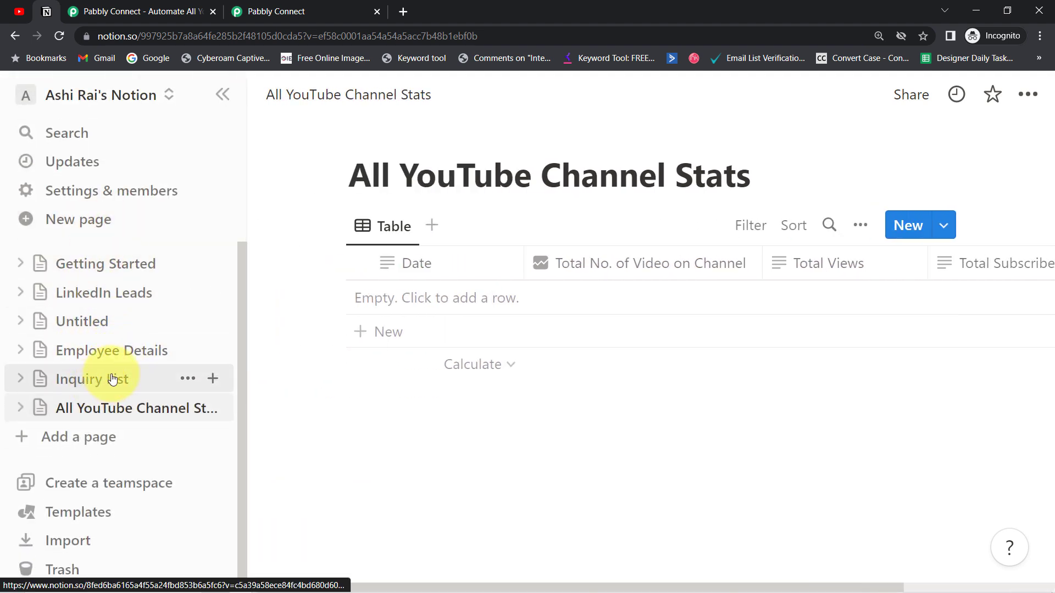
pyautogui.click(275, 9)
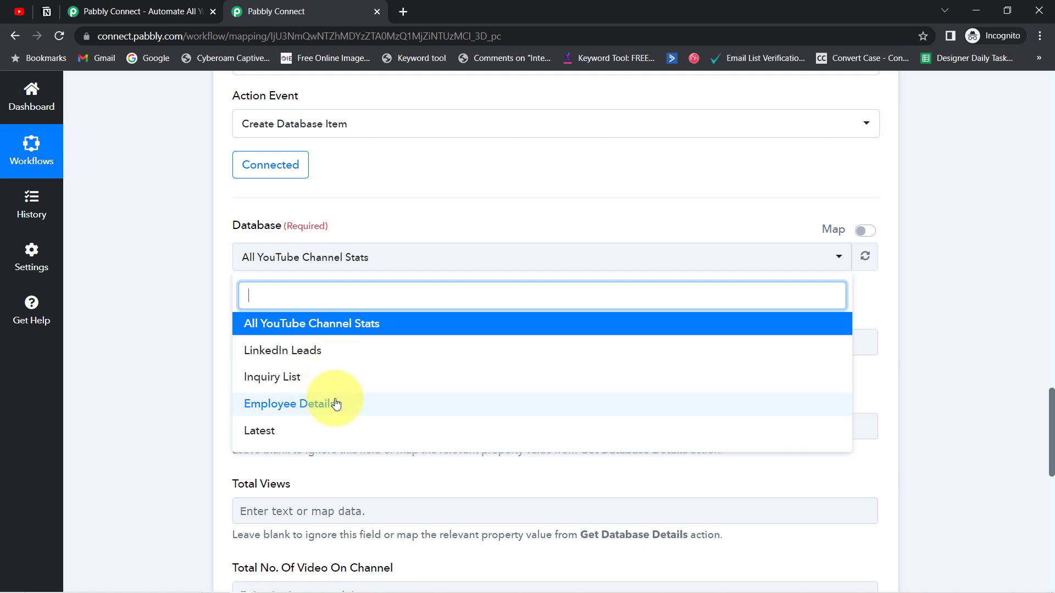
pyautogui.click(335, 324)
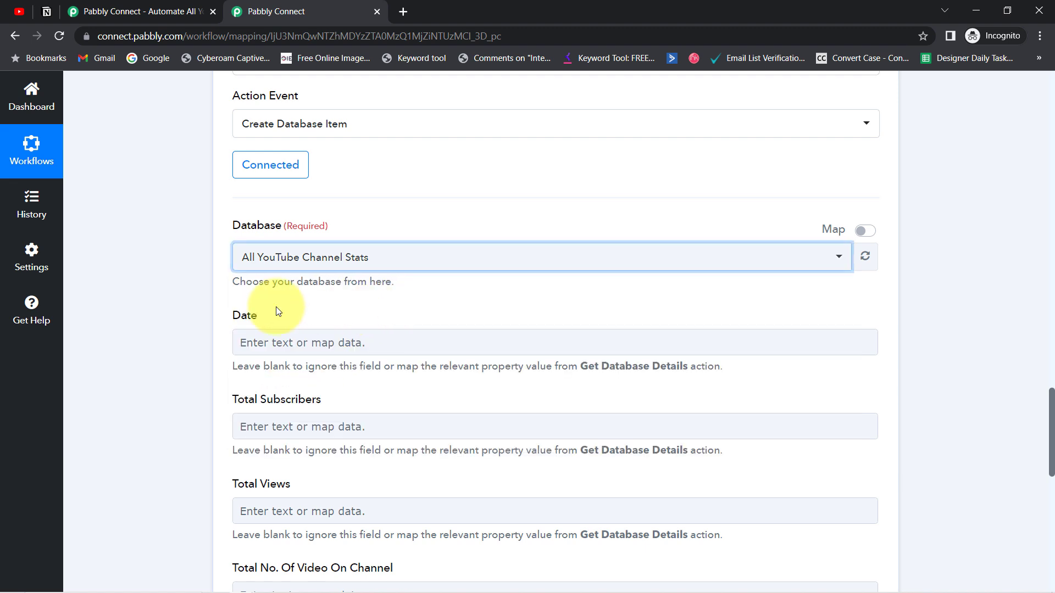
# - Review the All YouTube Channel Stats page in Notion, then close the extra Pabbly Connect tab
pyautogui.click(46, 11)
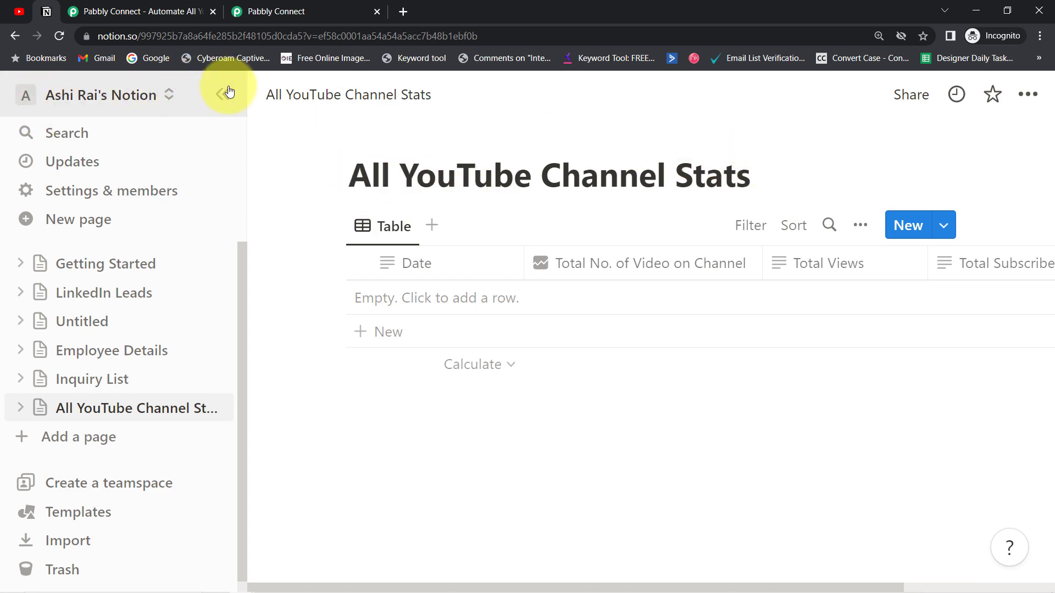
pyautogui.click(220, 95)
pyautogui.click(195, 11)
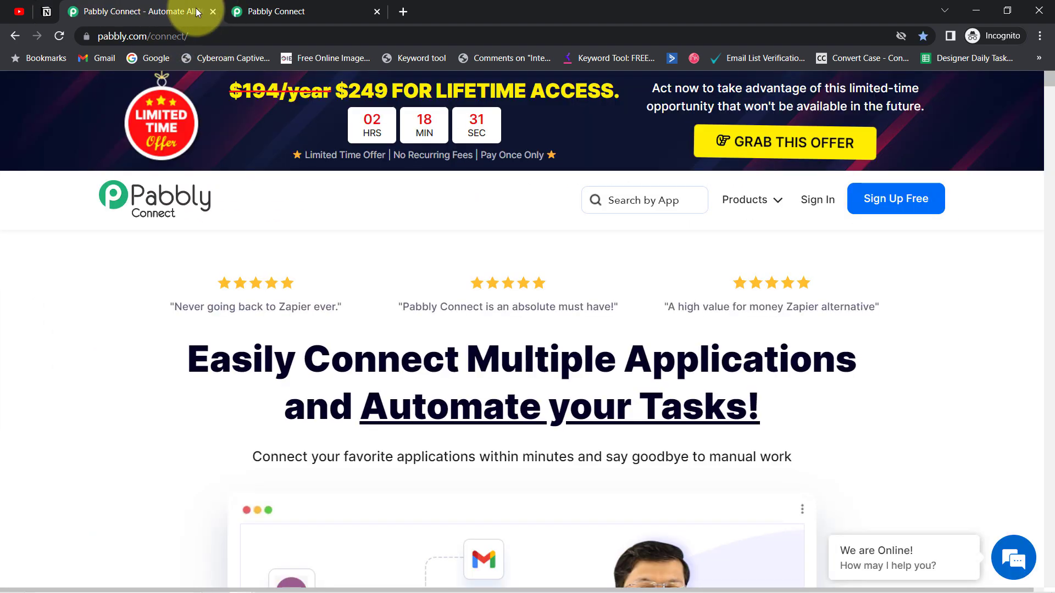
pyautogui.click(212, 11)
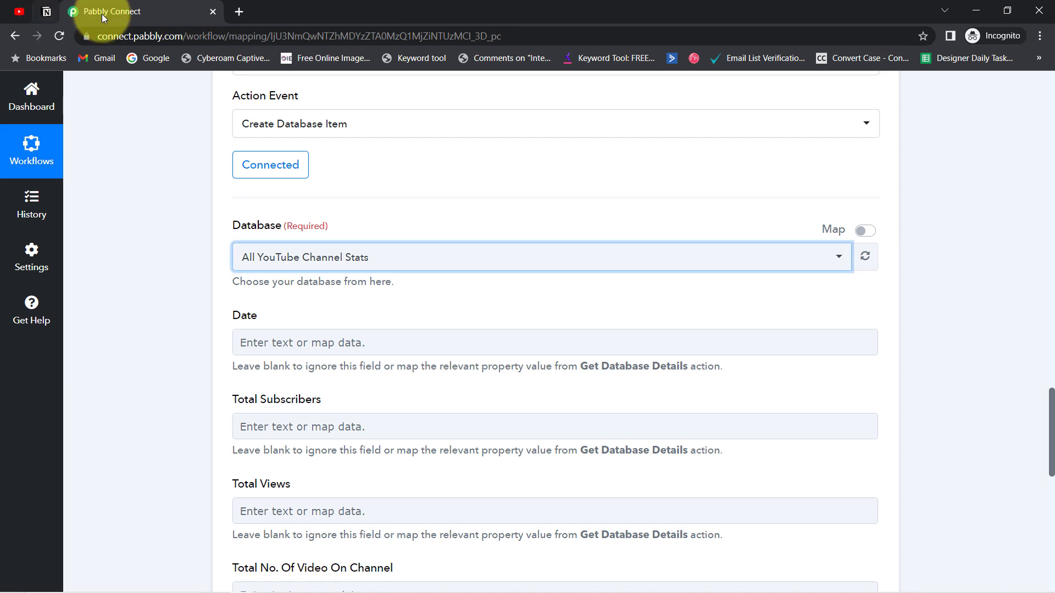
pyautogui.click(185, 311)
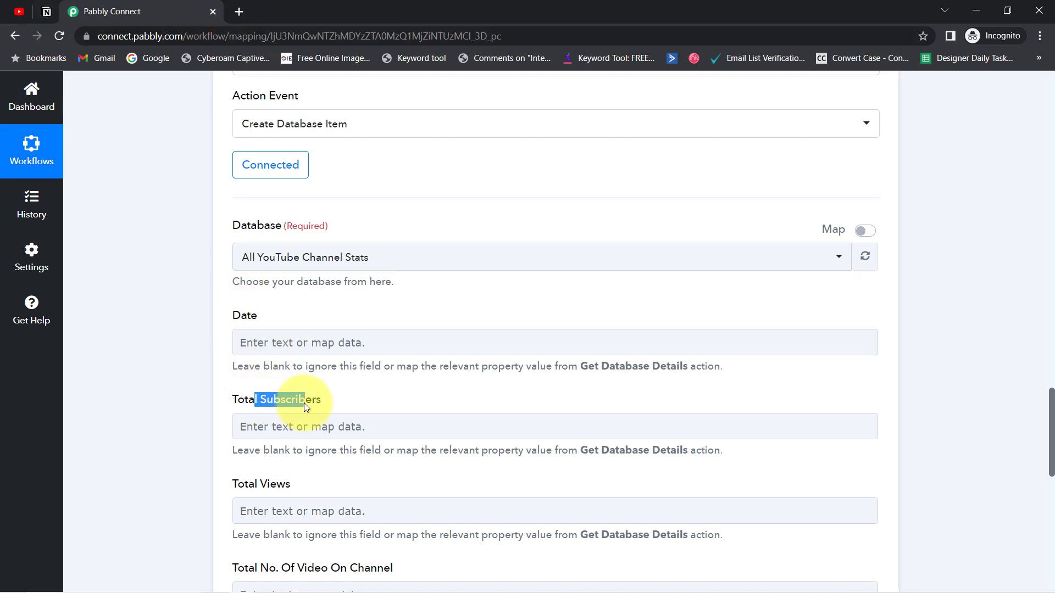
pyautogui.moveTo(244, 484); pyautogui.dragTo(271, 485)
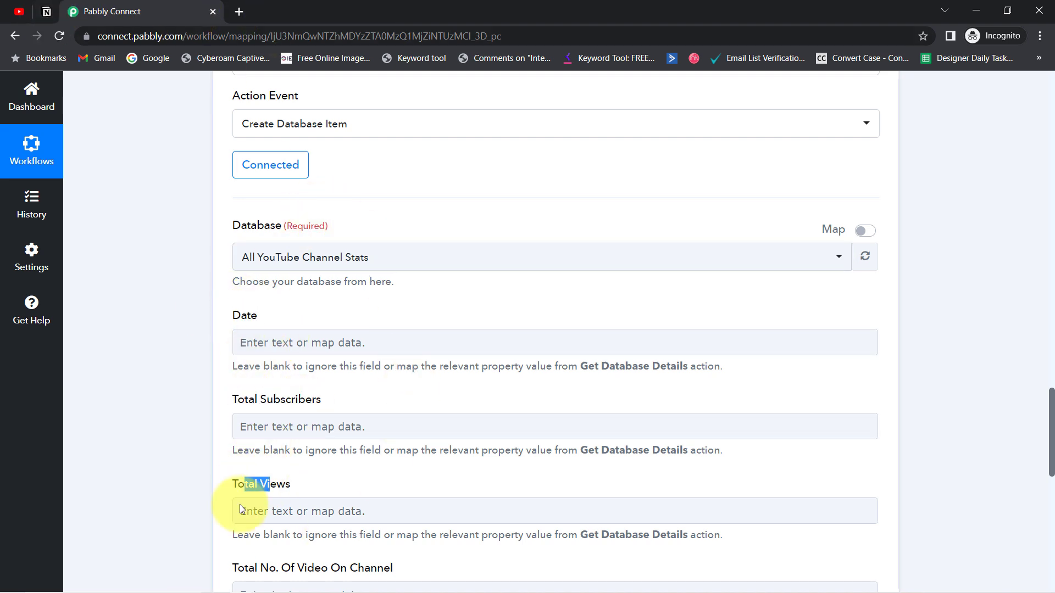
pyautogui.click(46, 11)
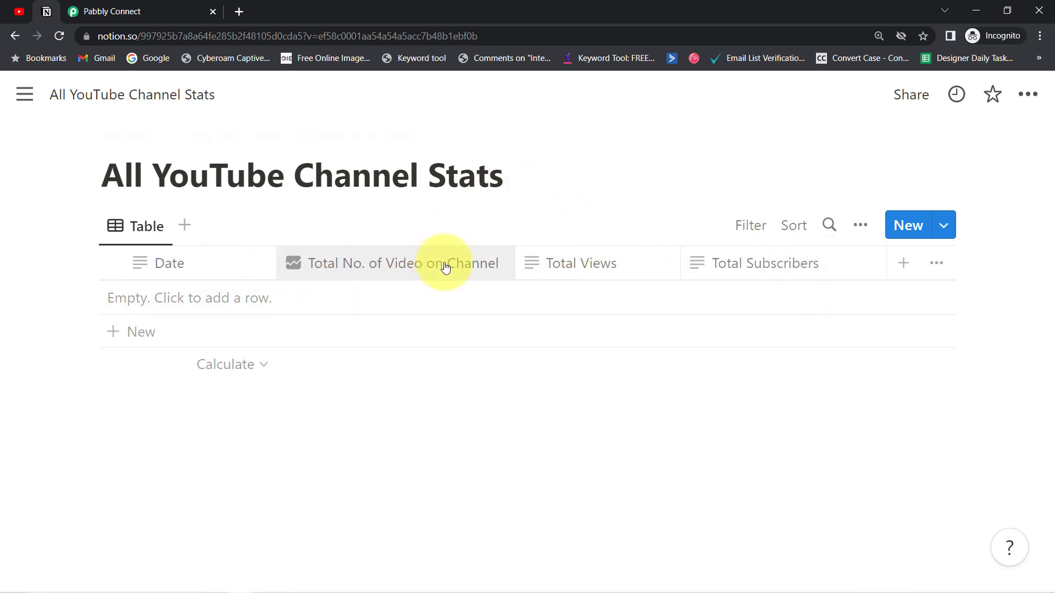
pyautogui.click(128, 8)
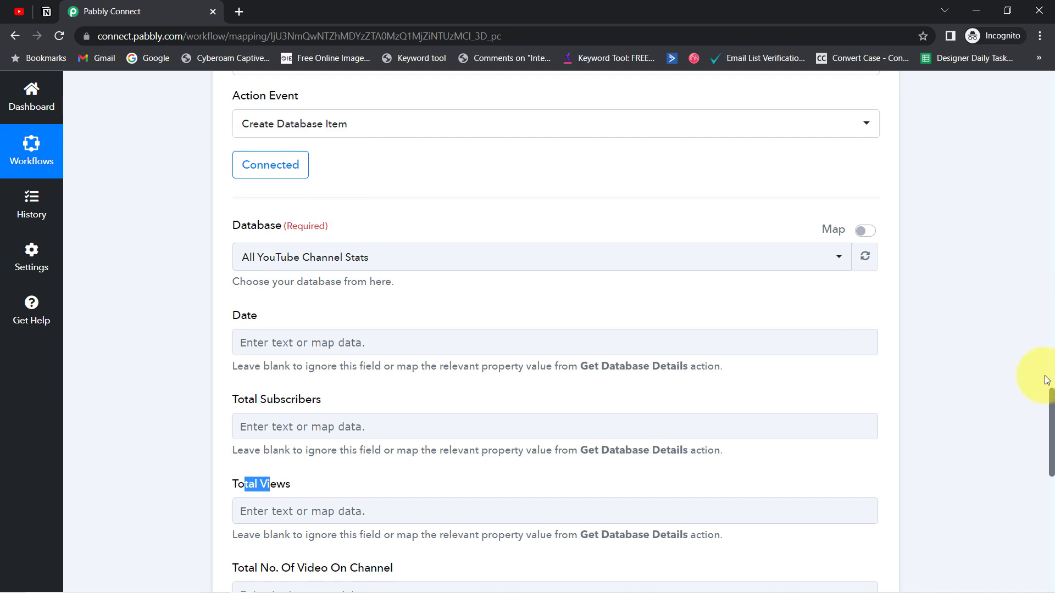
pyautogui.moveTo(1052, 400); pyautogui.dragTo(1053, 426)
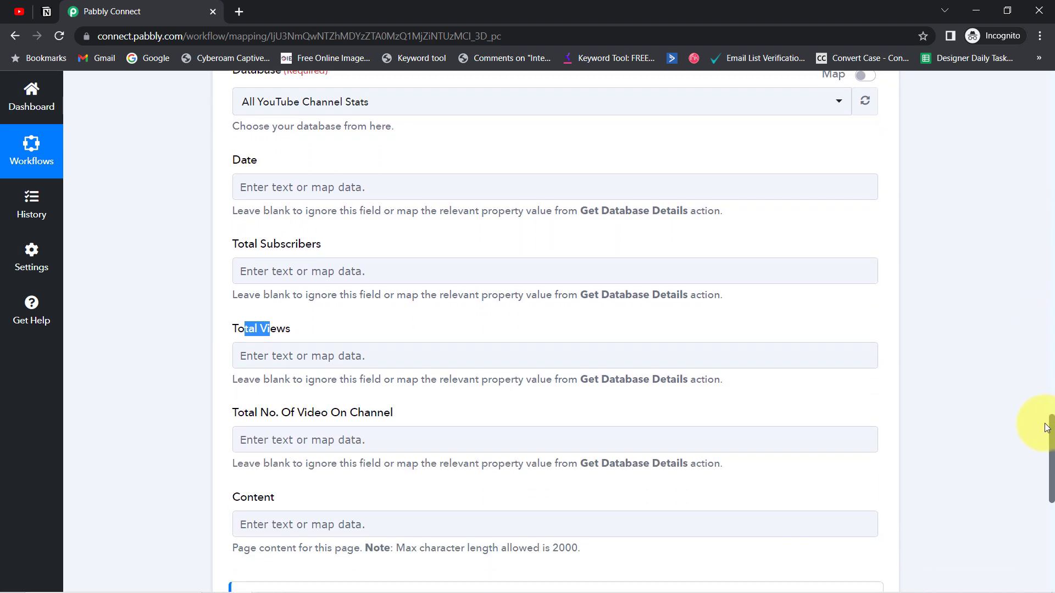
pyautogui.click(192, 440)
pyautogui.moveTo(246, 421); pyautogui.dragTo(393, 413)
pyautogui.click(269, 257)
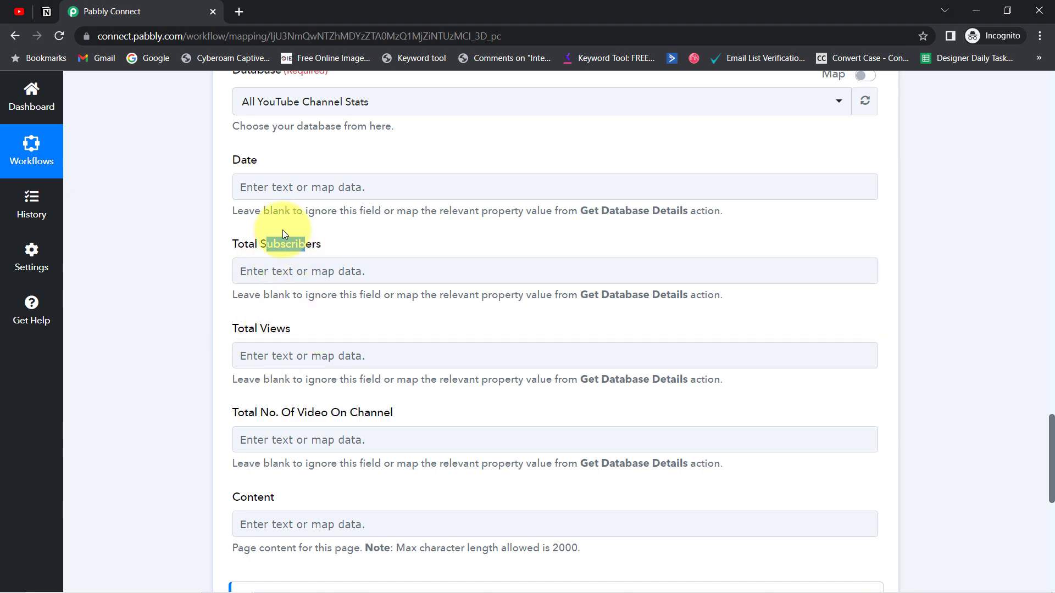
pyautogui.doubleClick(236, 160)
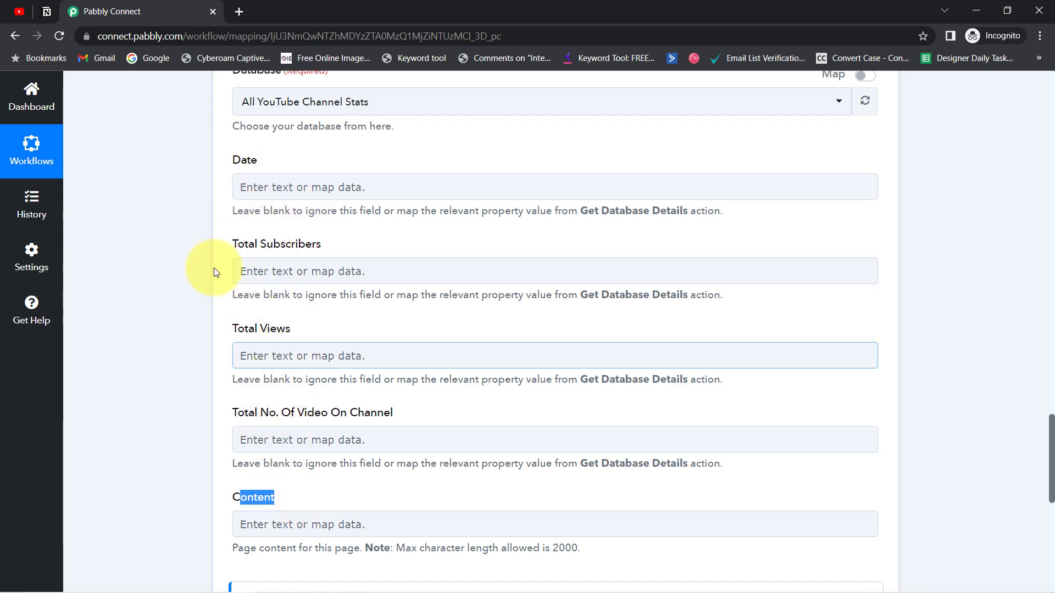
pyautogui.moveTo(1052, 458); pyautogui.dragTo(1050, 349)
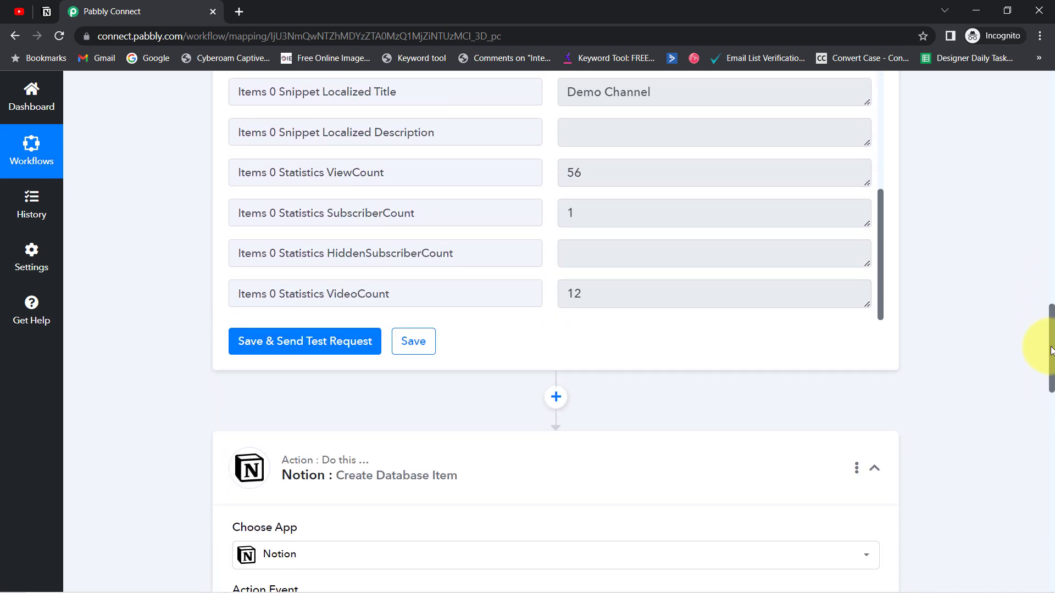
pyautogui.moveTo(1051, 354); pyautogui.dragTo(1041, 459)
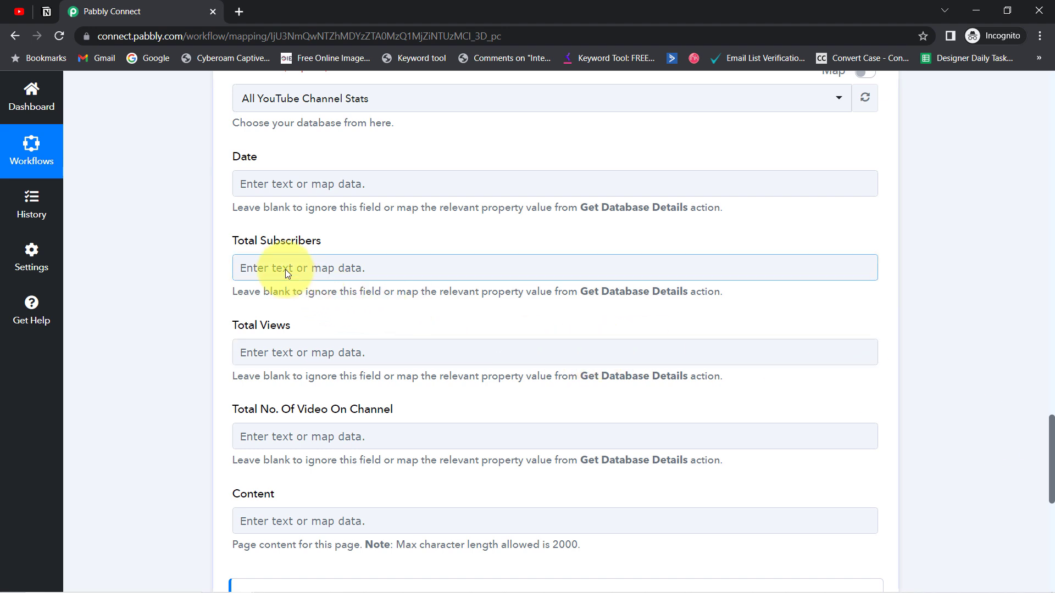
# - Map YouTube's SubscriberCount into the Total Subscribers field
pyautogui.click(266, 260)
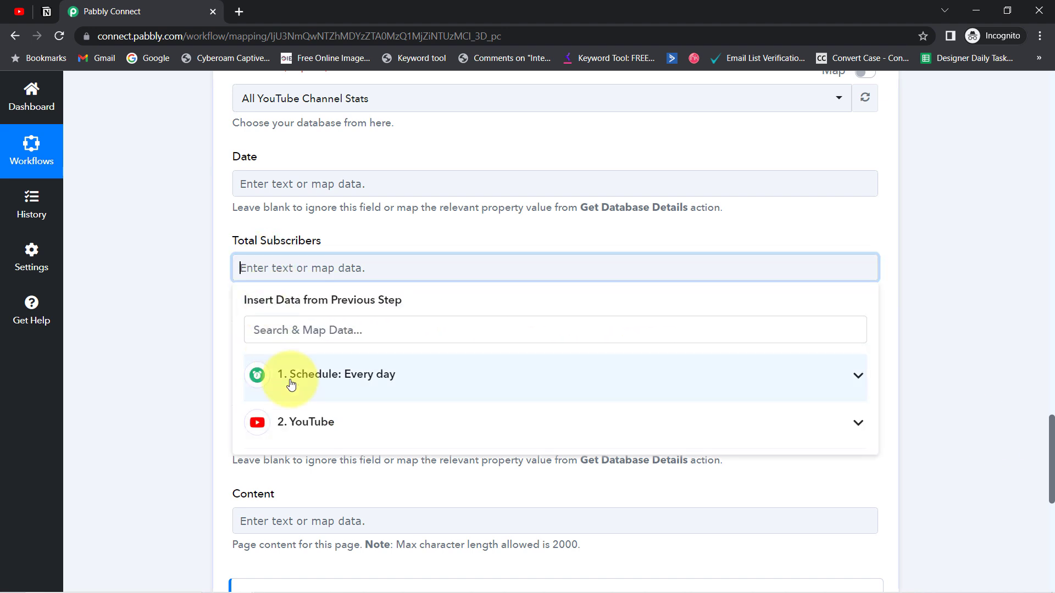
pyautogui.click(298, 436)
pyautogui.click(274, 326)
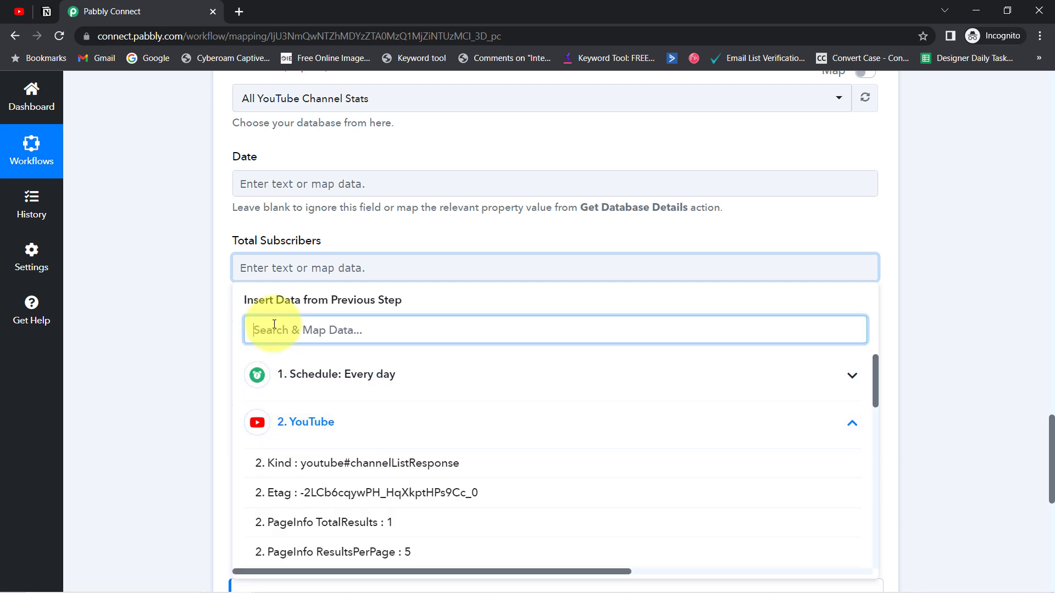
pyautogui.write('subsc')
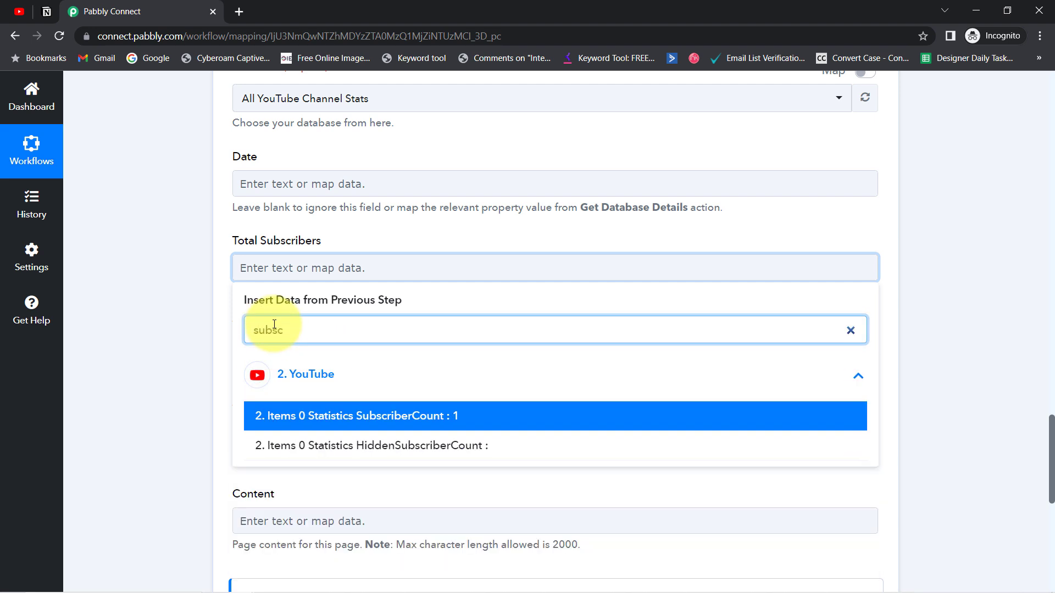
pyautogui.click(376, 420)
pyautogui.click(191, 324)
# - Map YouTube's ViewCount into the Total Views field
pyautogui.click(292, 361)
pyautogui.click(270, 421)
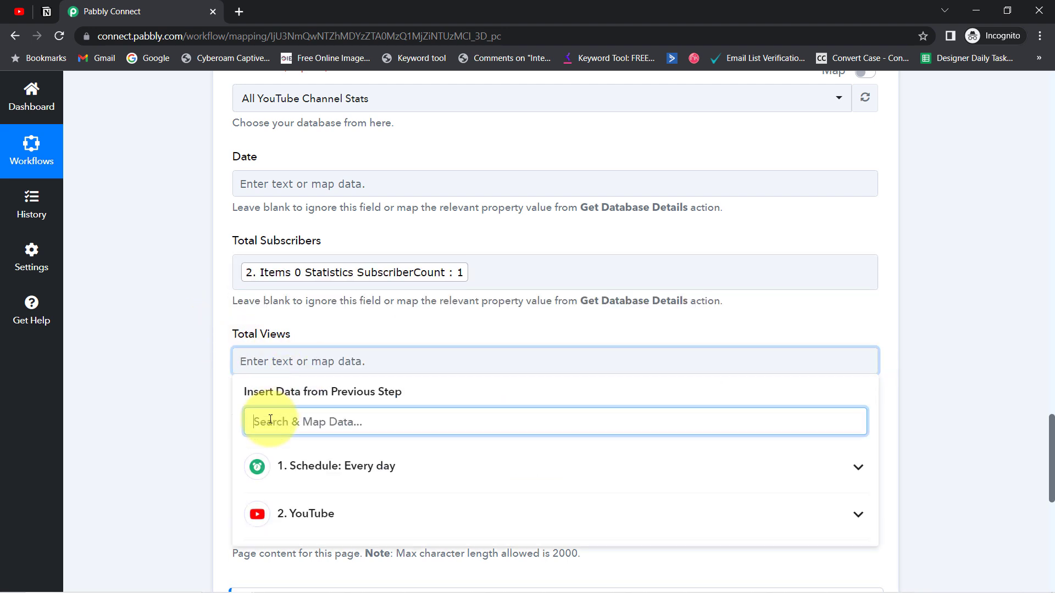
pyautogui.write('vie')
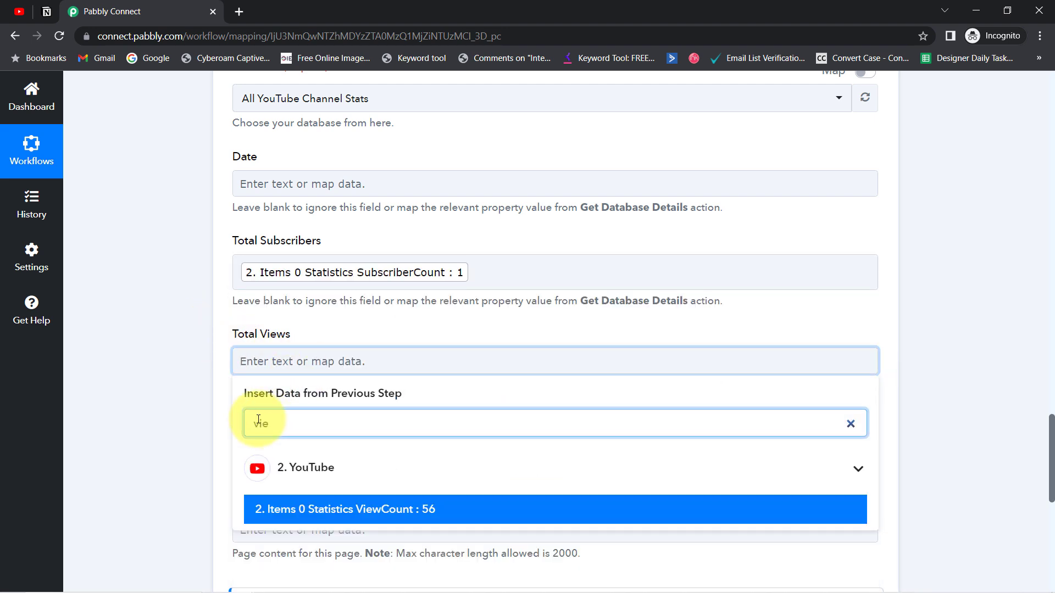
pyautogui.click(395, 513)
pyautogui.click(188, 396)
# - Map YouTube's VideoCount into the video-count field
pyautogui.click(321, 457)
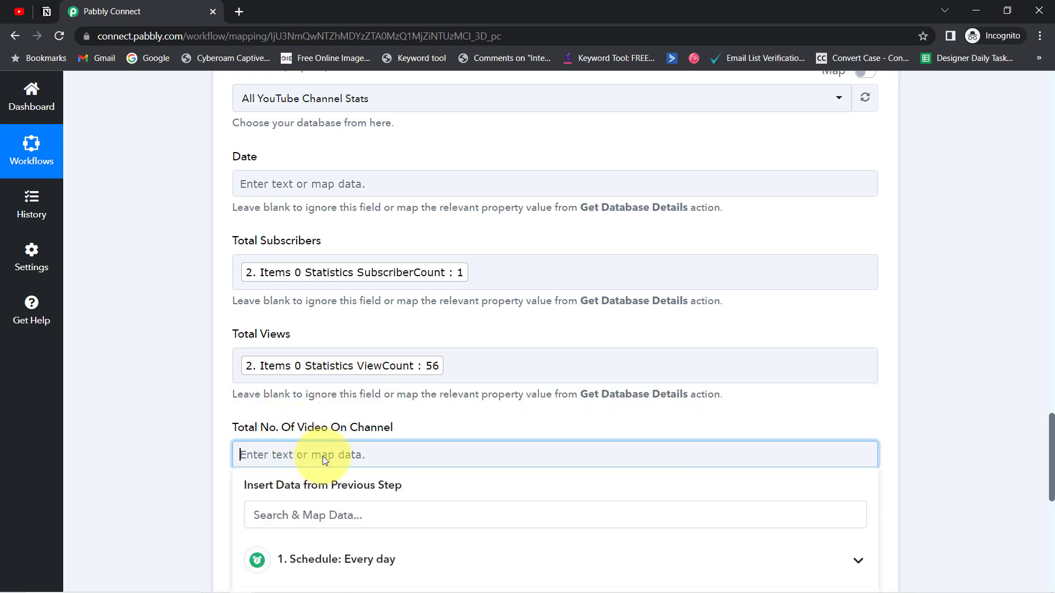
pyautogui.moveTo(1052, 461); pyautogui.dragTo(1050, 520)
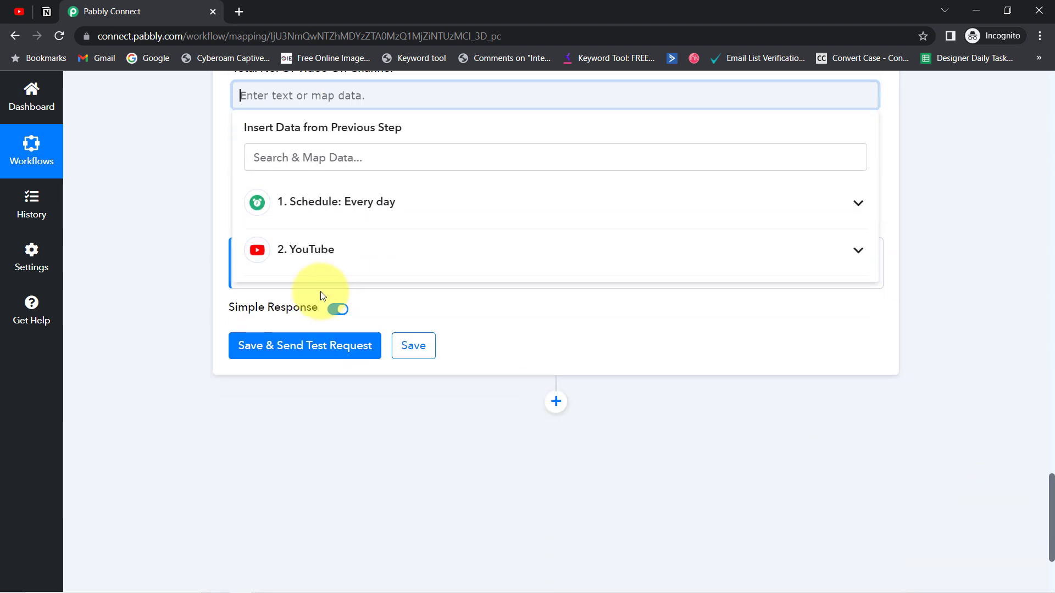
pyautogui.click(302, 251)
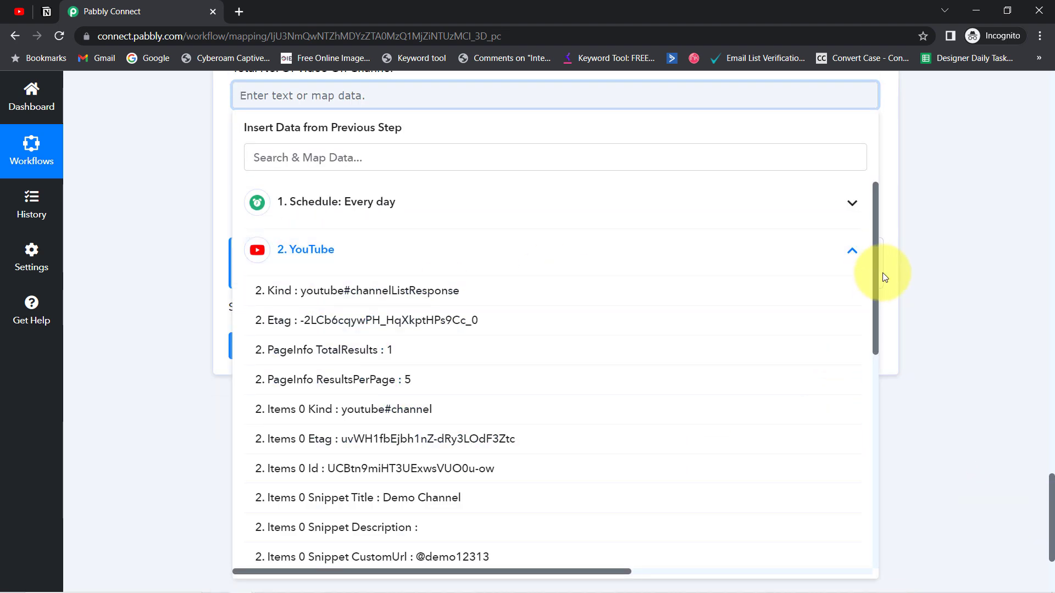
pyautogui.moveTo(875, 276); pyautogui.dragTo(875, 490)
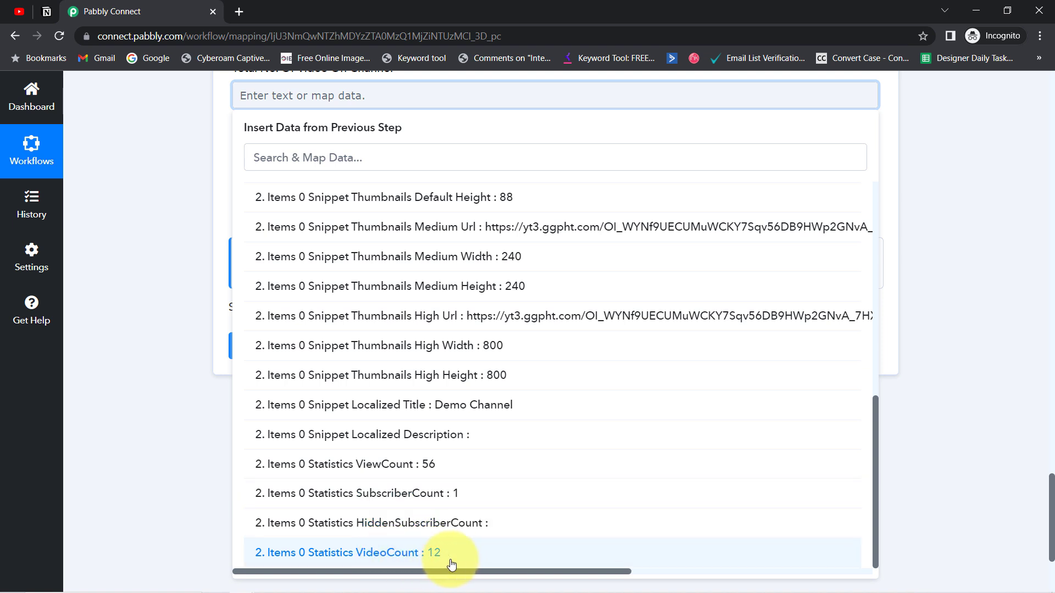
pyautogui.click(440, 553)
pyautogui.click(130, 282)
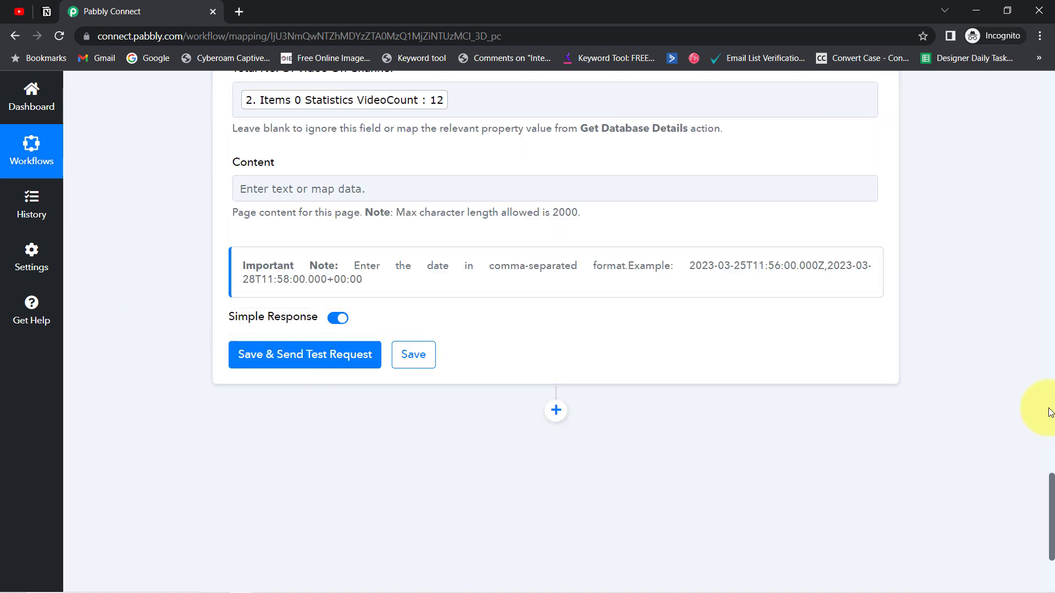
pyautogui.scroll(6, 1049, 486)
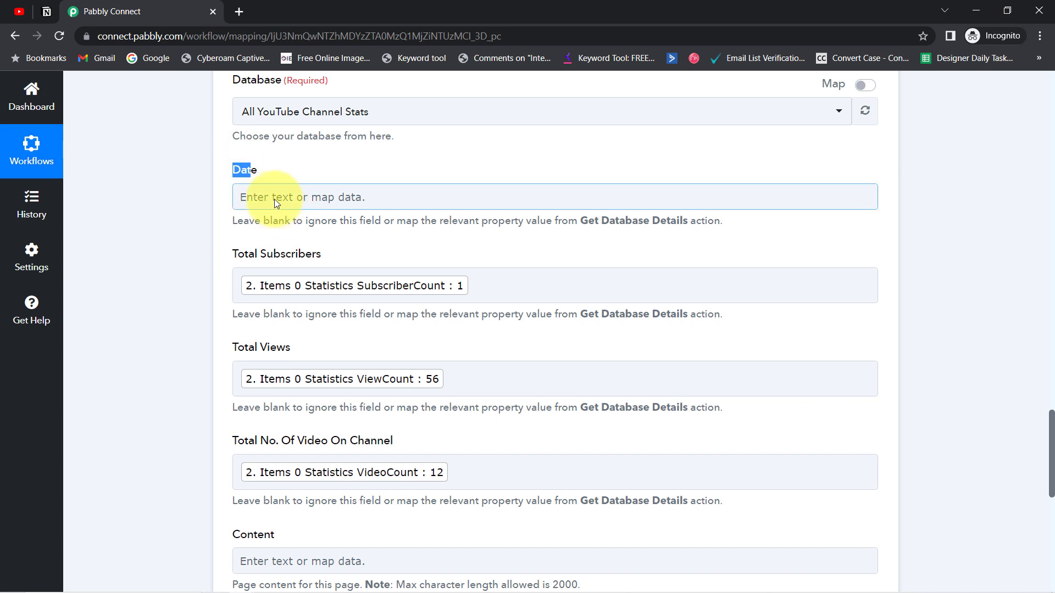
pyautogui.click(423, 330)
pyautogui.moveTo(1052, 442); pyautogui.dragTo(1052, 377)
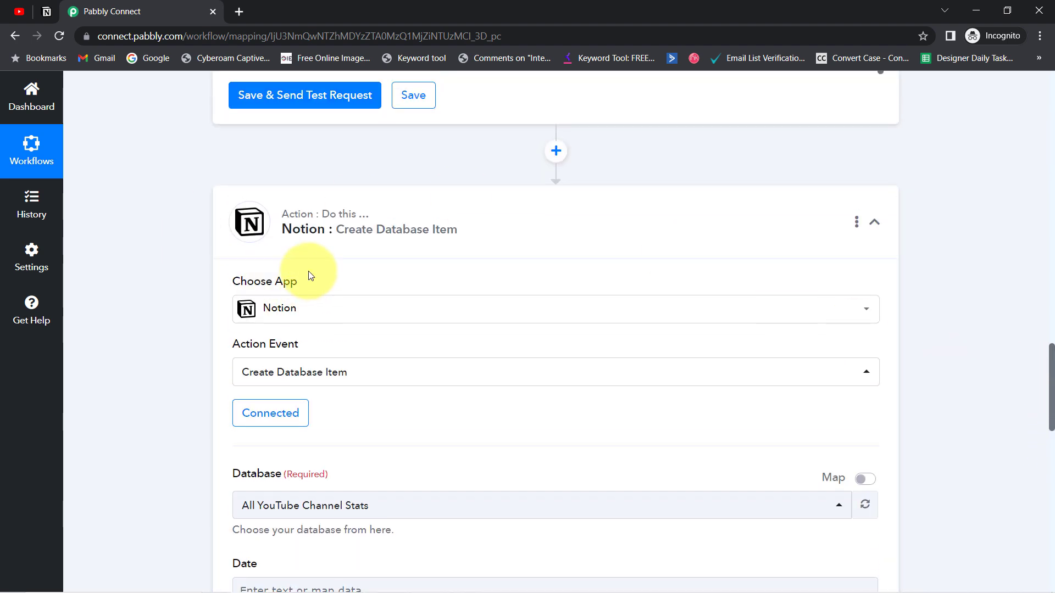
# - Add a Date/Time Formatter step with the Current Date event before Notion and connect it
pyautogui.click(556, 151)
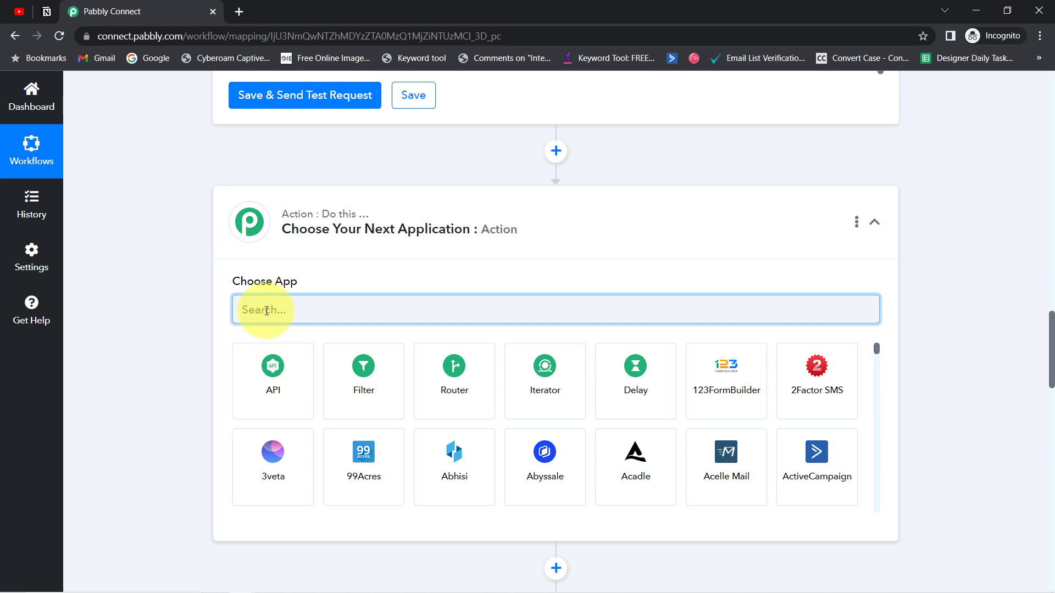
pyautogui.write('date')
pyautogui.click(270, 392)
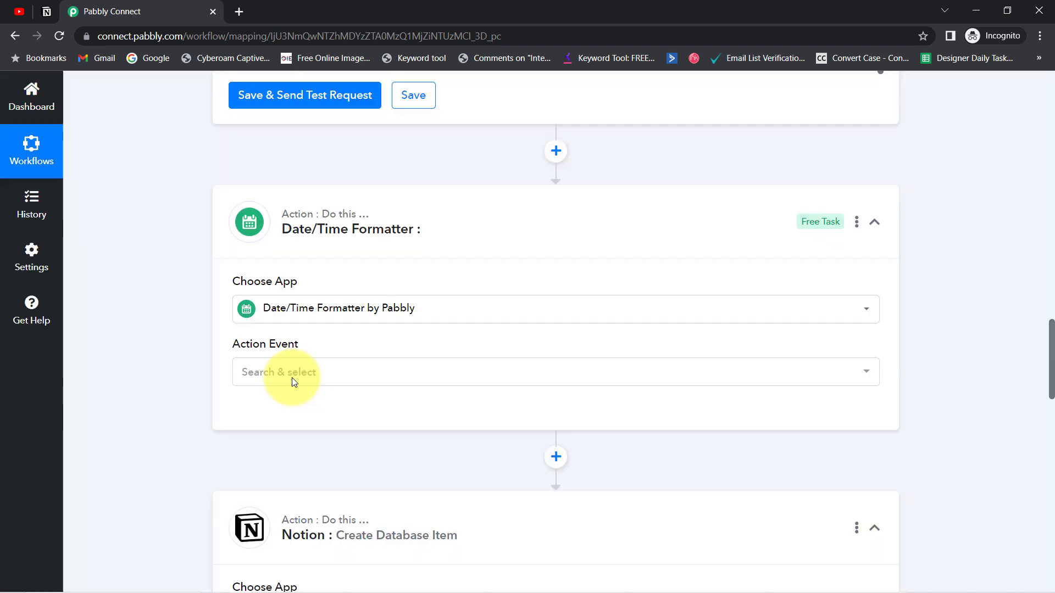
pyautogui.click(283, 372)
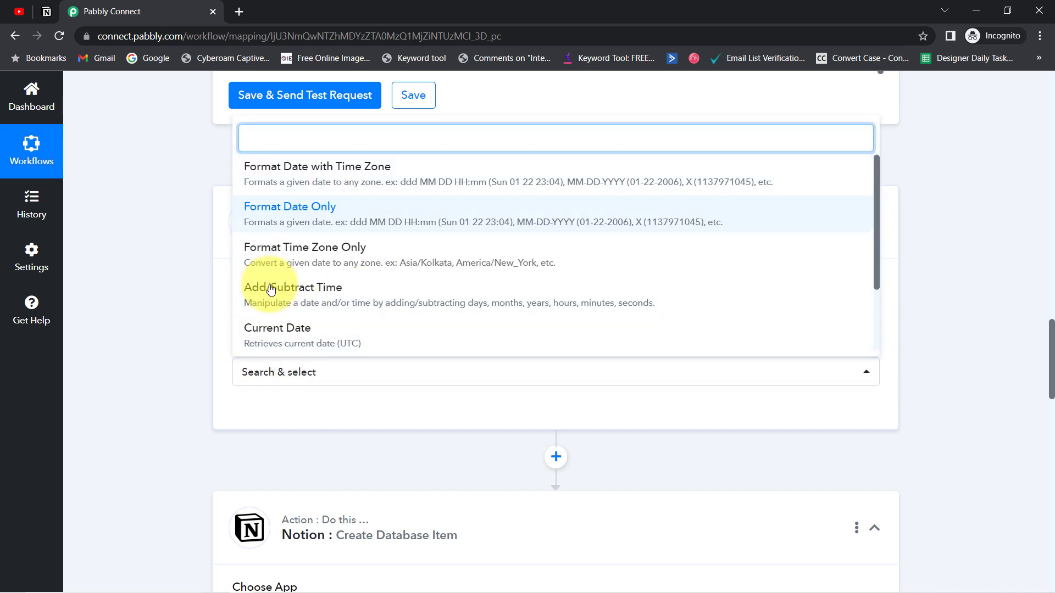
pyautogui.click(319, 334)
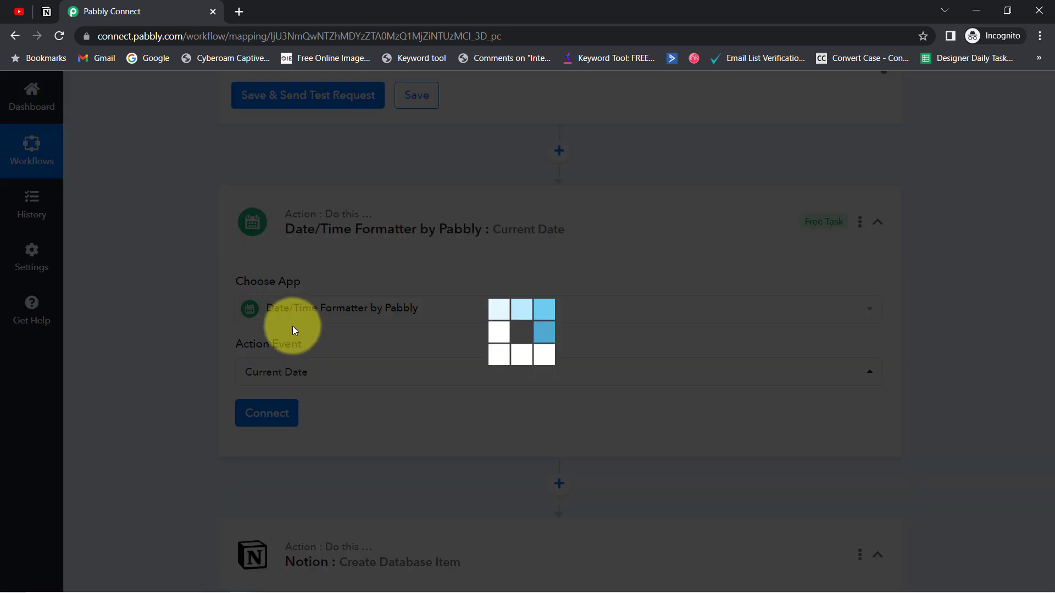
pyautogui.click(270, 412)
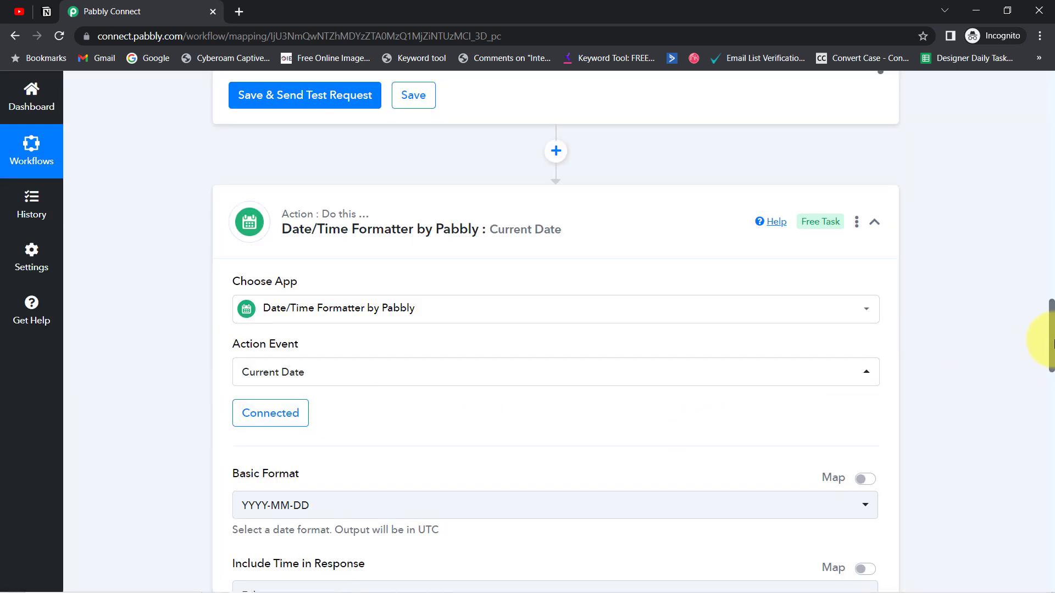
# - Set the basic format to DD-MM-YYYY and test it, returning 09-05-2023
pyautogui.scroll(-5, 1047, 324)
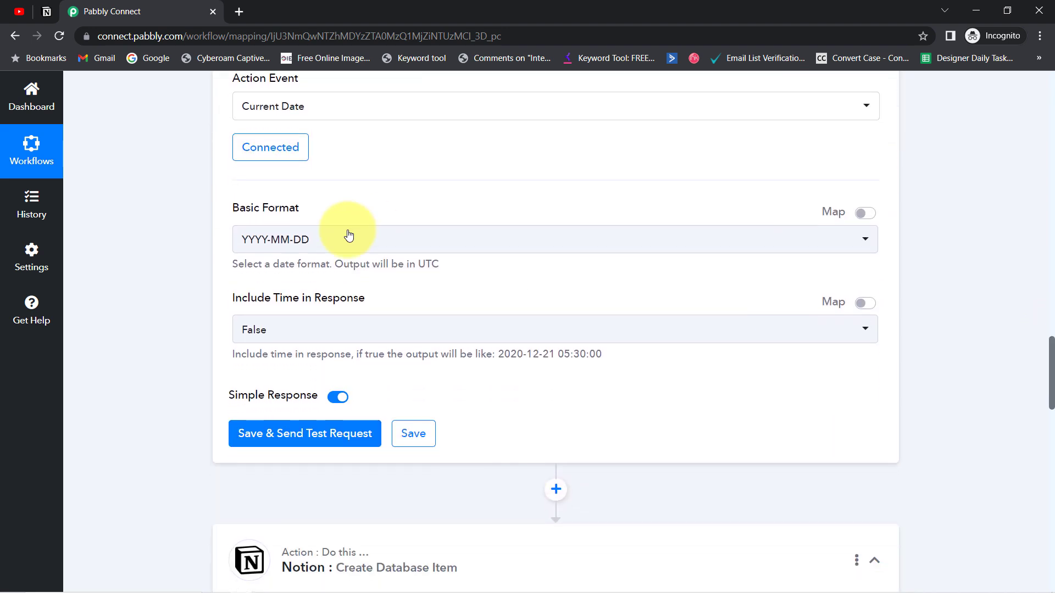
pyautogui.click(301, 254)
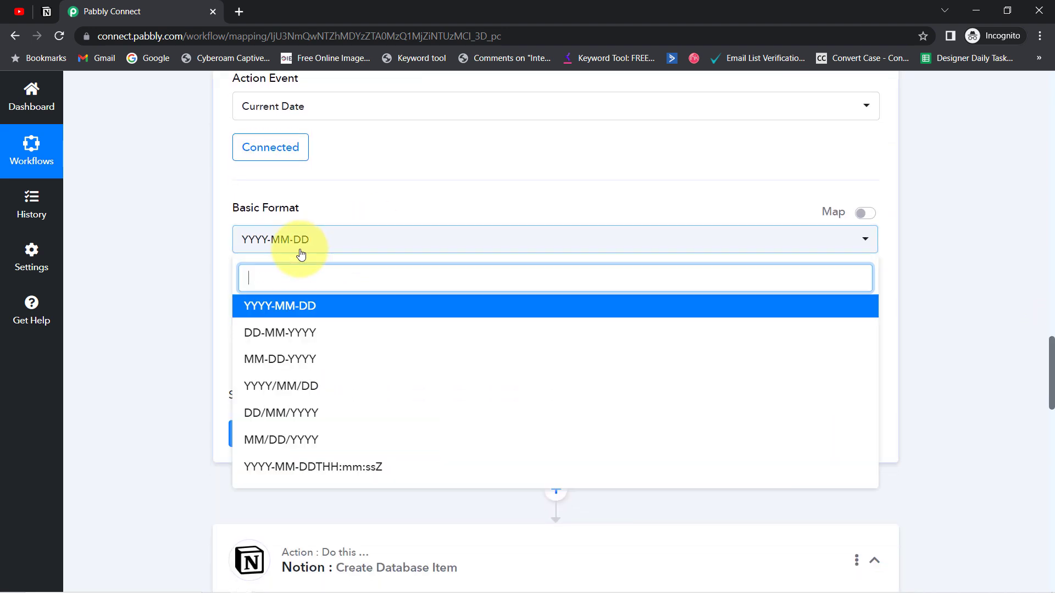
pyautogui.click(285, 338)
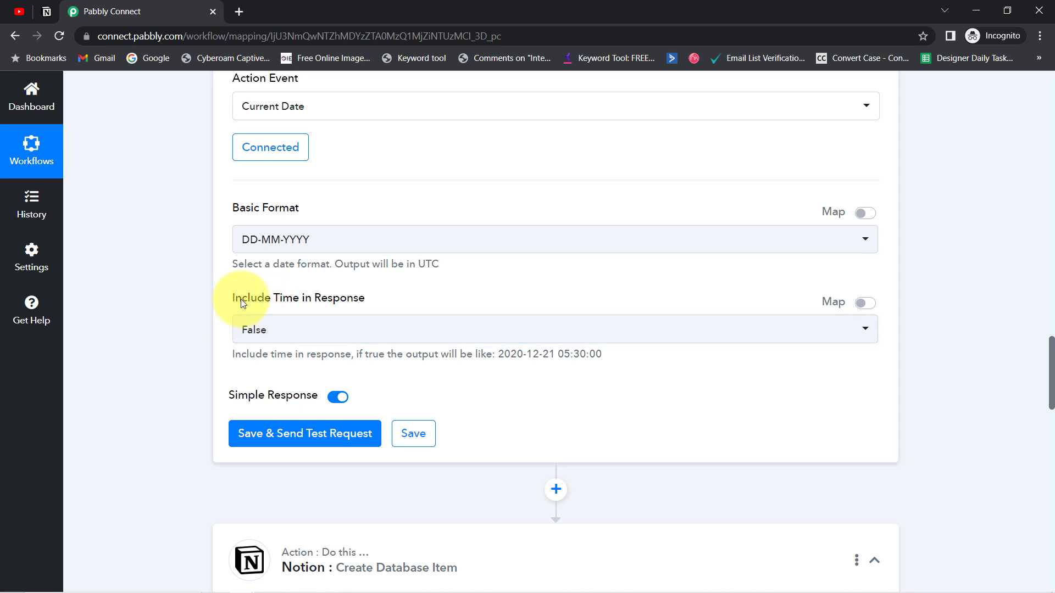
pyautogui.click(273, 439)
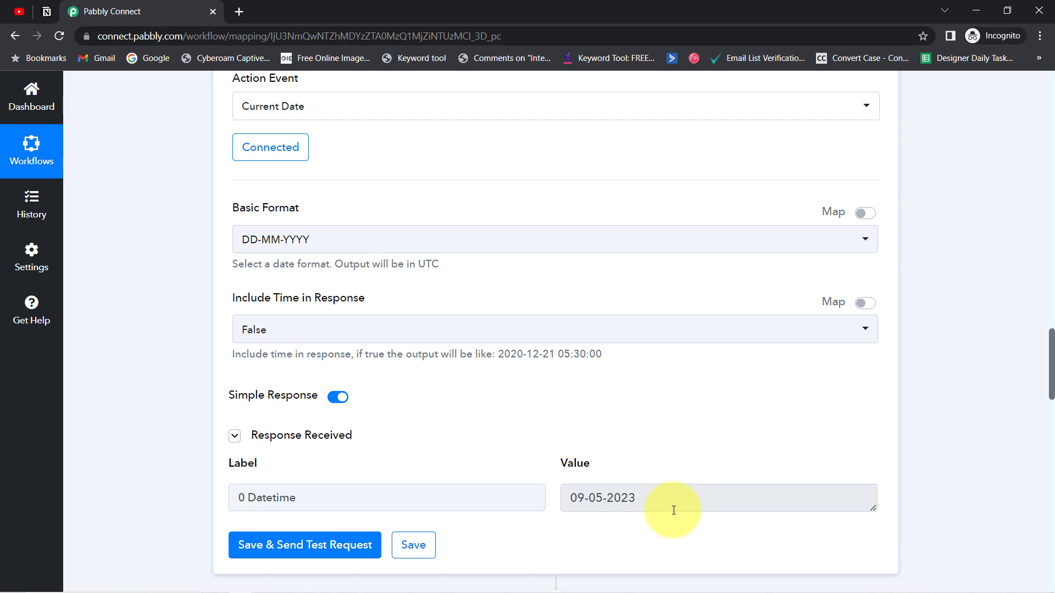
pyautogui.moveTo(673, 511); pyautogui.dragTo(513, 490)
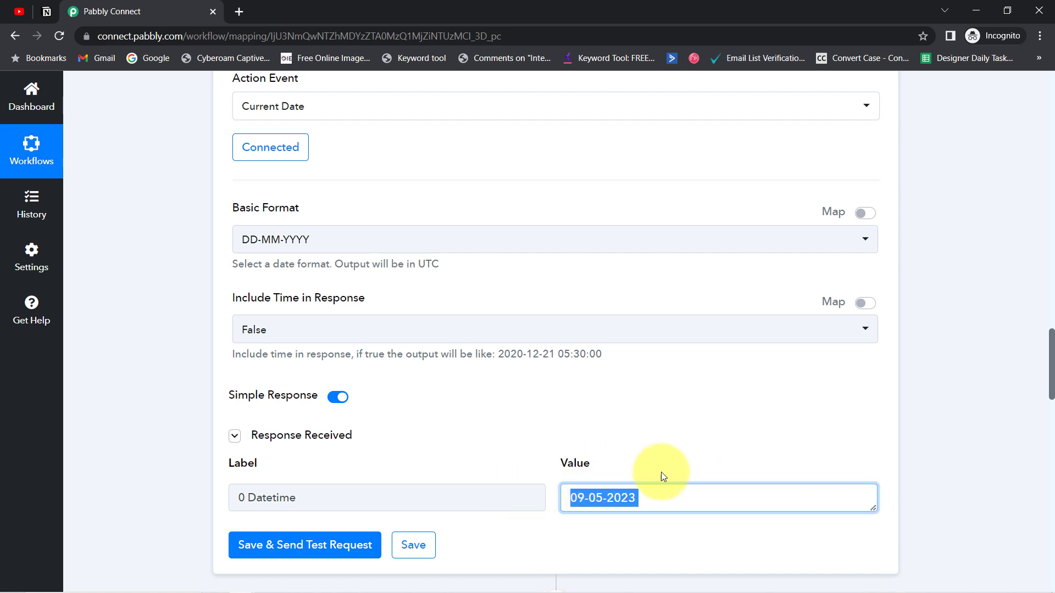
pyautogui.click(684, 448)
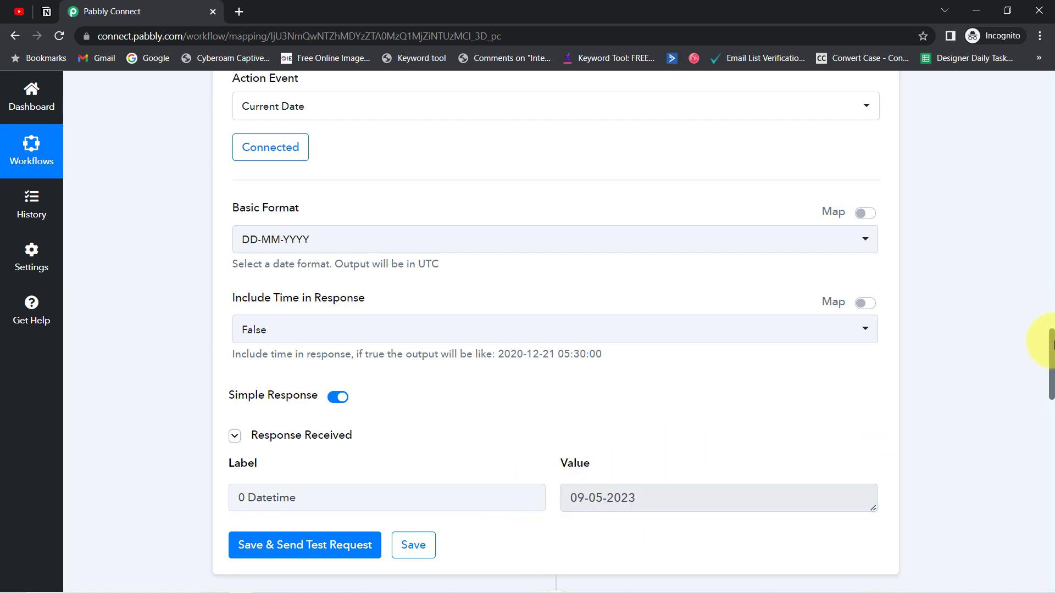
pyautogui.moveTo(1052, 346); pyautogui.dragTo(1051, 463)
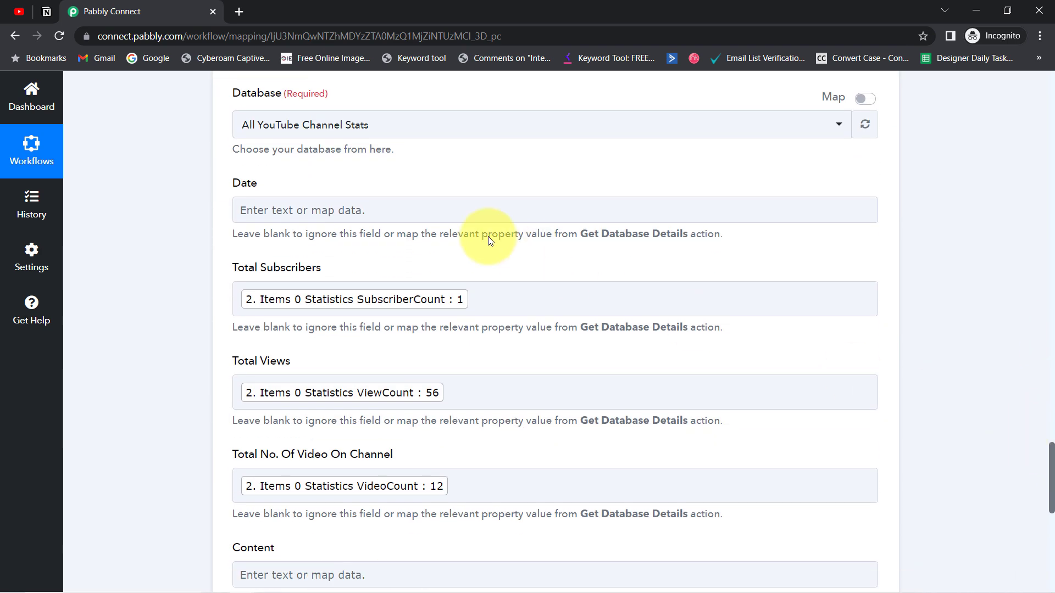
# - Keep the existing Notion account connection and save it
pyautogui.click(296, 211)
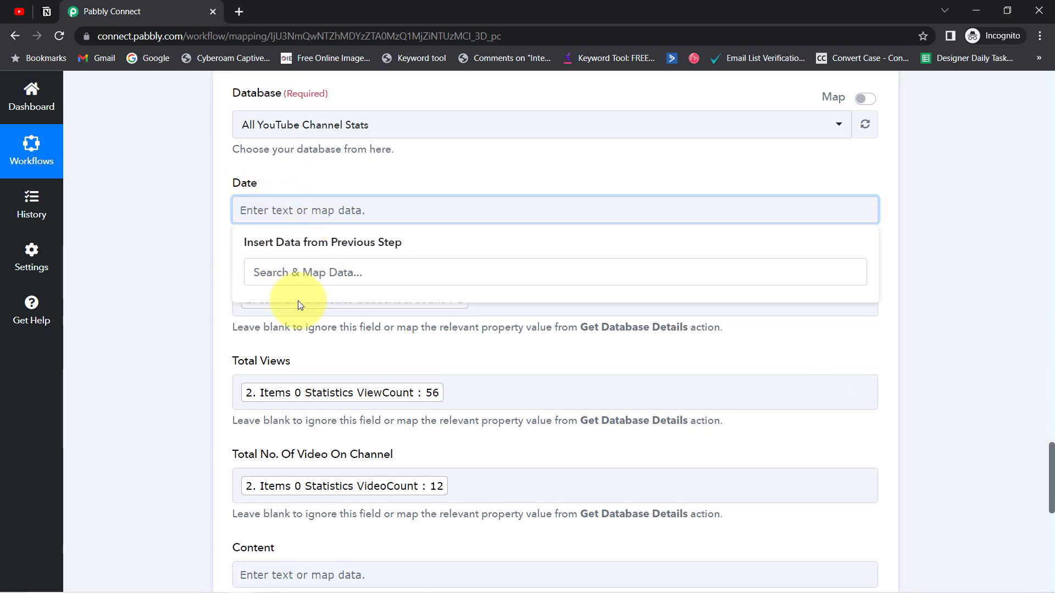
pyautogui.click(187, 244)
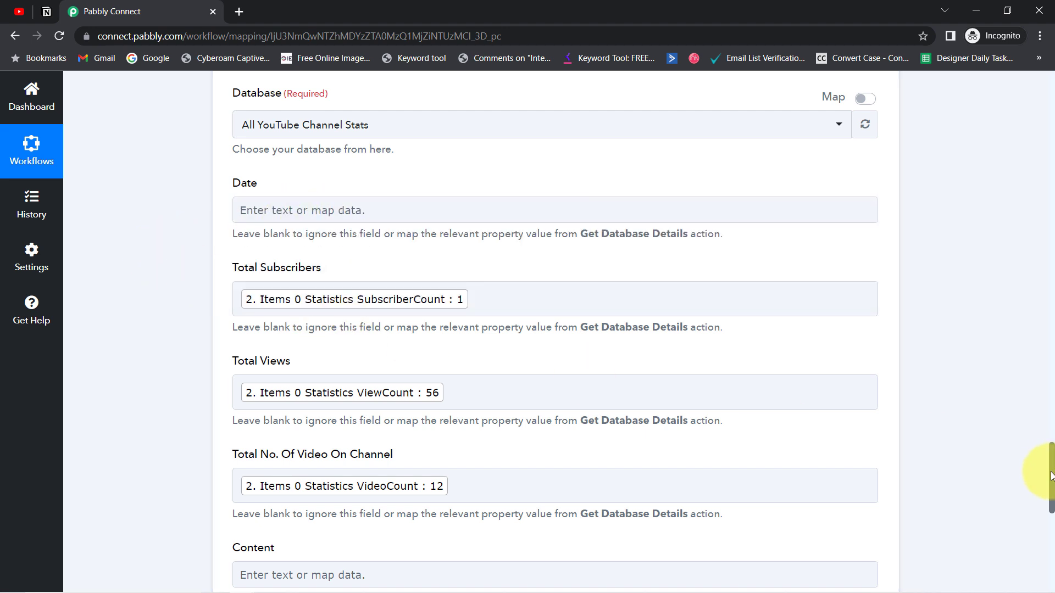
pyautogui.moveTo(1050, 475); pyautogui.dragTo(1049, 451)
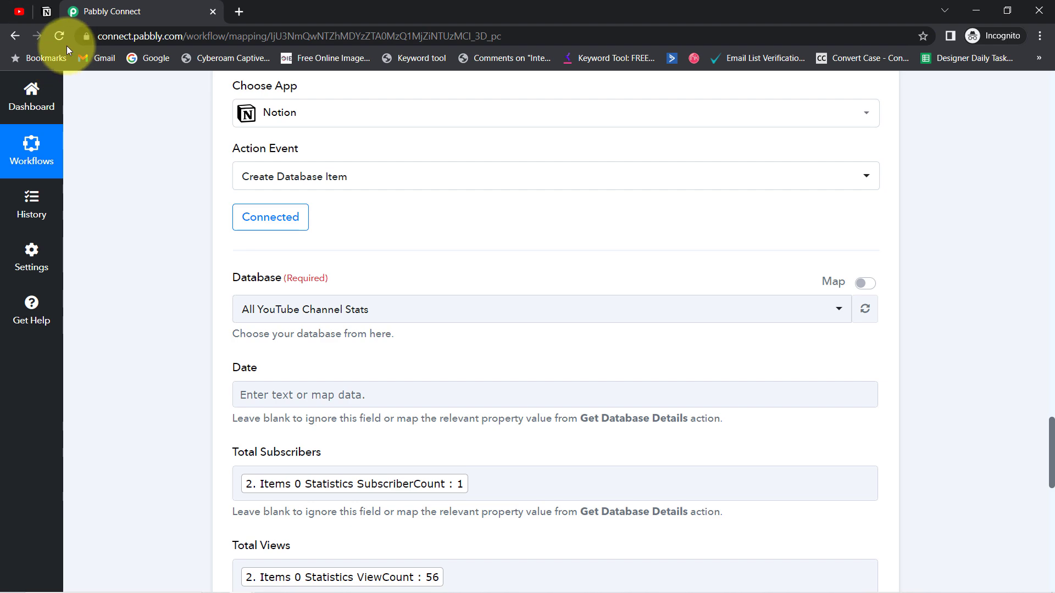
pyautogui.click(270, 225)
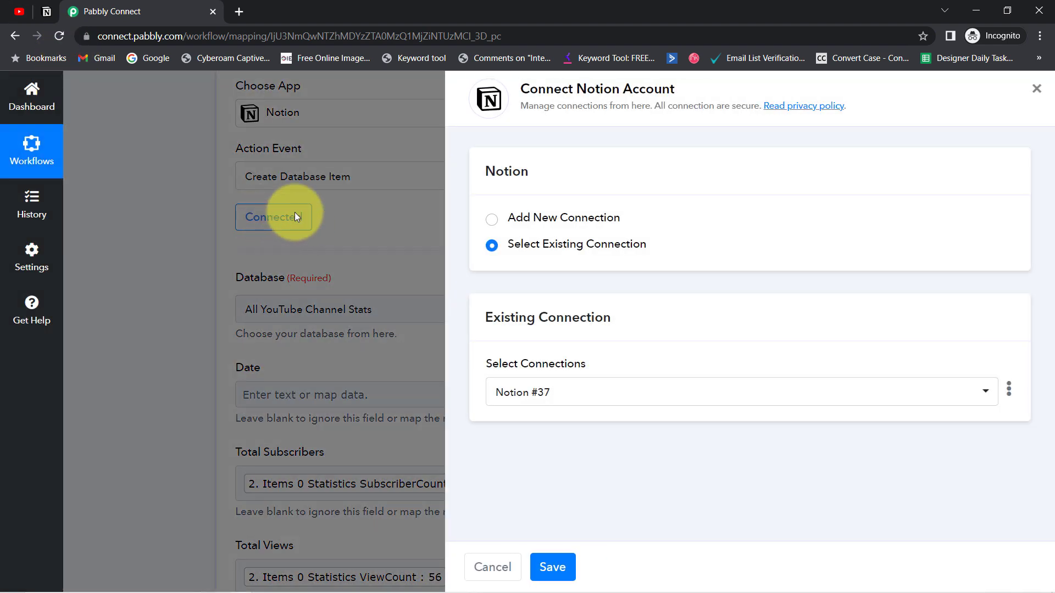
pyautogui.click(552, 566)
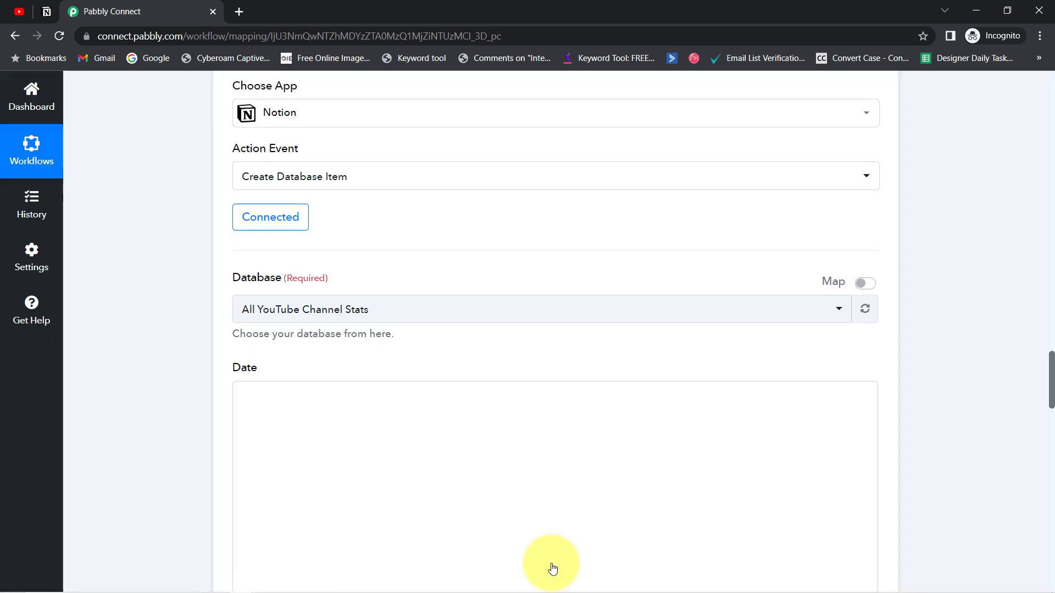
# - Insert the Date/Time Formatter's Datetime into the Date field and remove the stray text
pyautogui.click(601, 385)
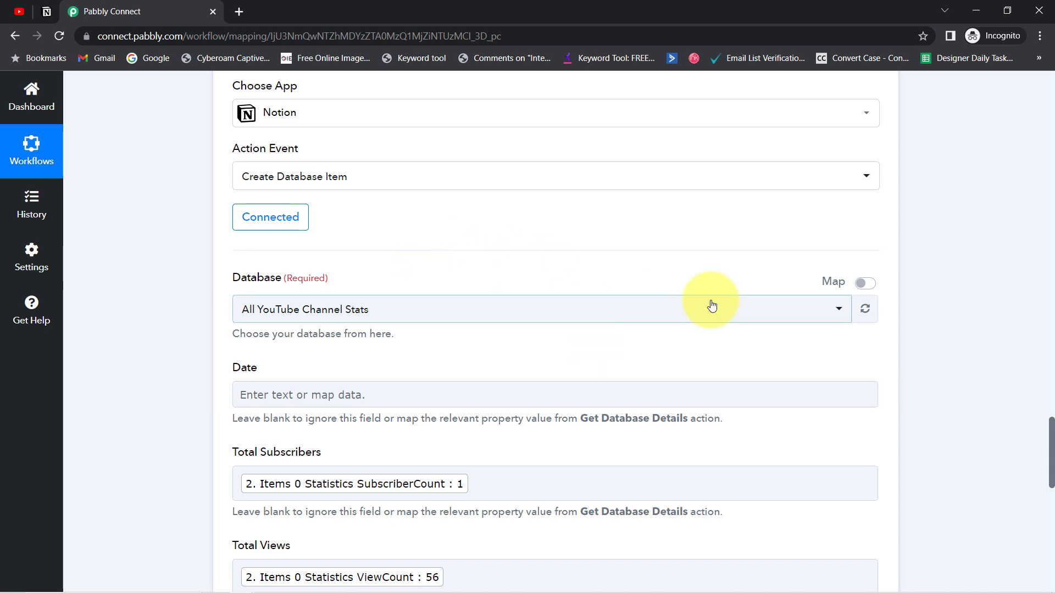
pyautogui.moveTo(1046, 439); pyautogui.dragTo(1048, 478)
pyautogui.click(292, 137)
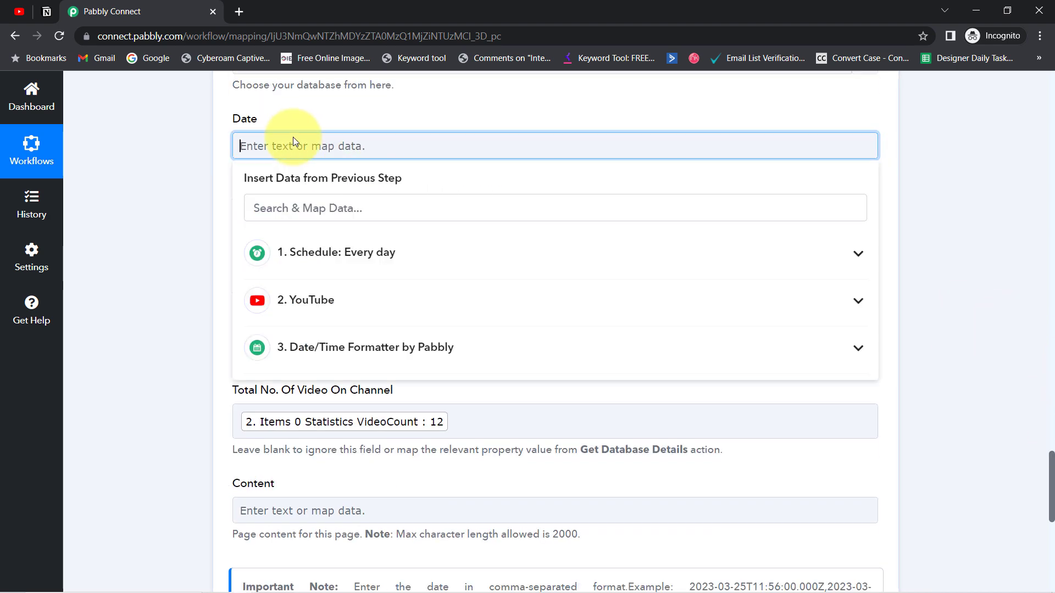
pyautogui.click(303, 348)
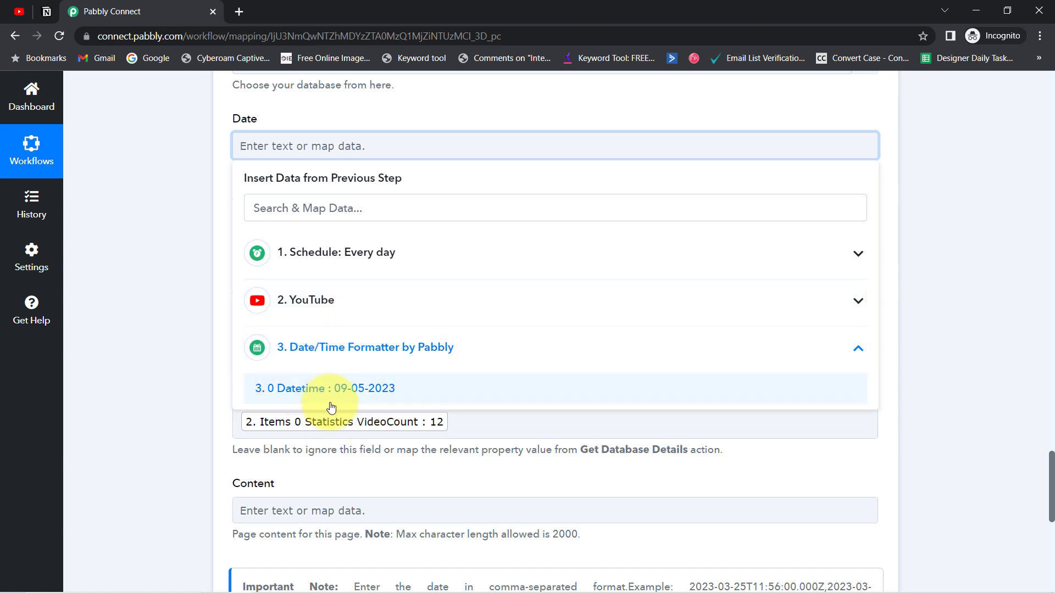
pyautogui.click(372, 383)
pyautogui.click(111, 173)
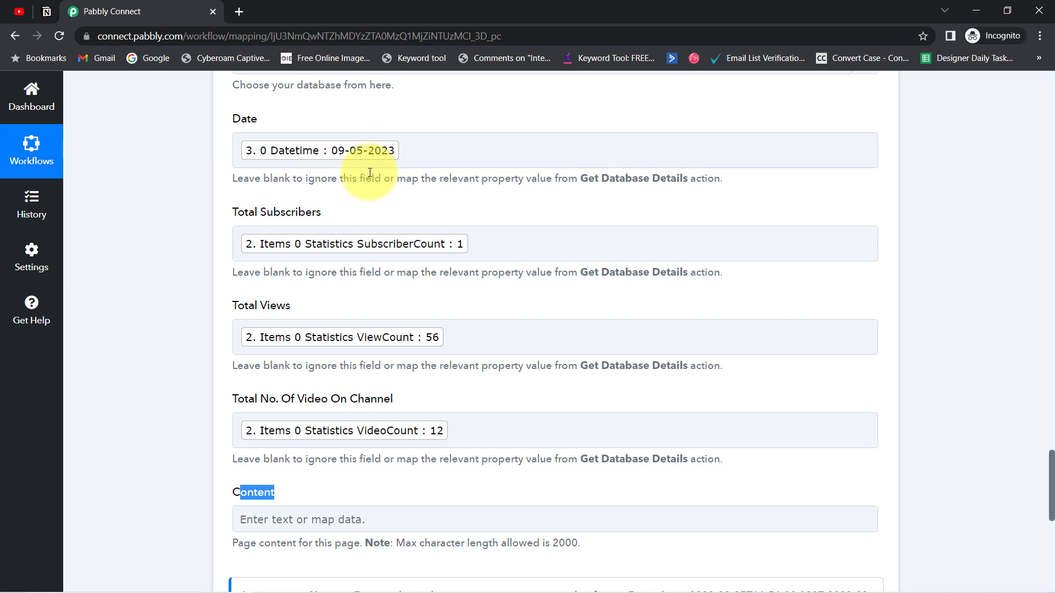
pyautogui.click(443, 160)
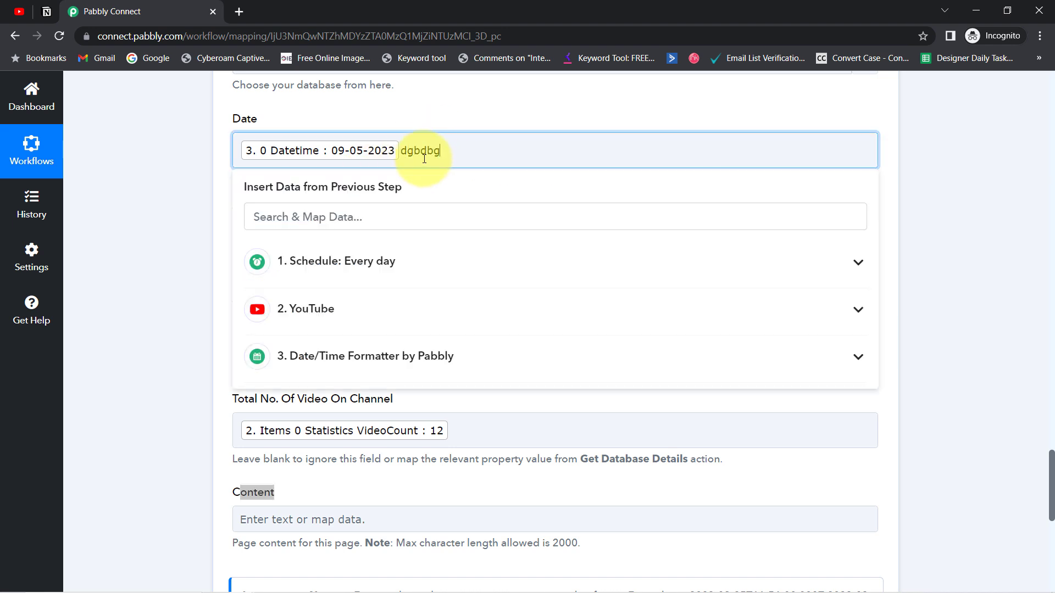
pyautogui.moveTo(401, 152); pyautogui.dragTo(471, 151)
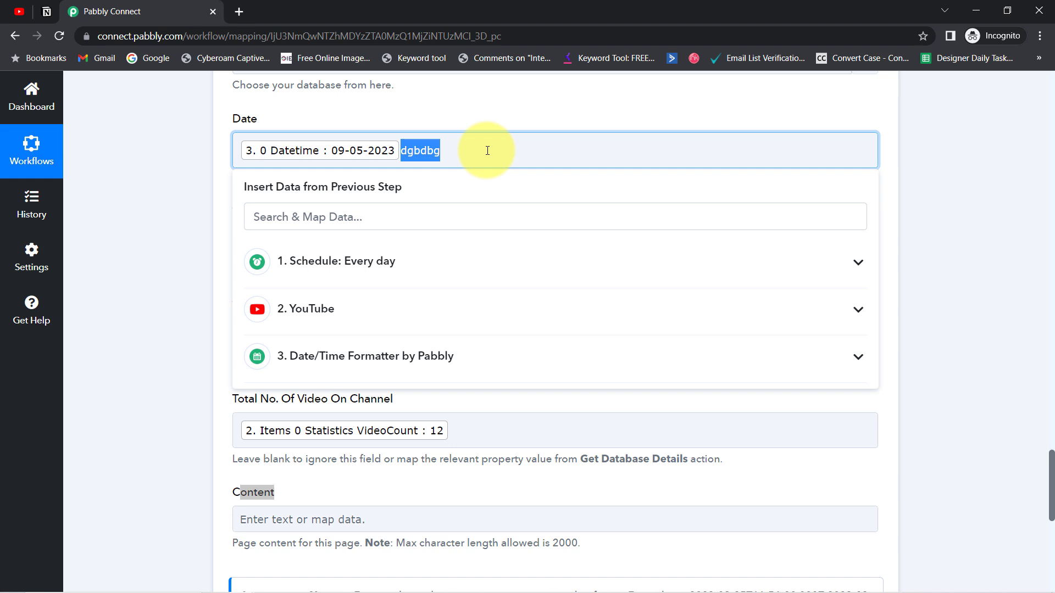
pyautogui.click(189, 251)
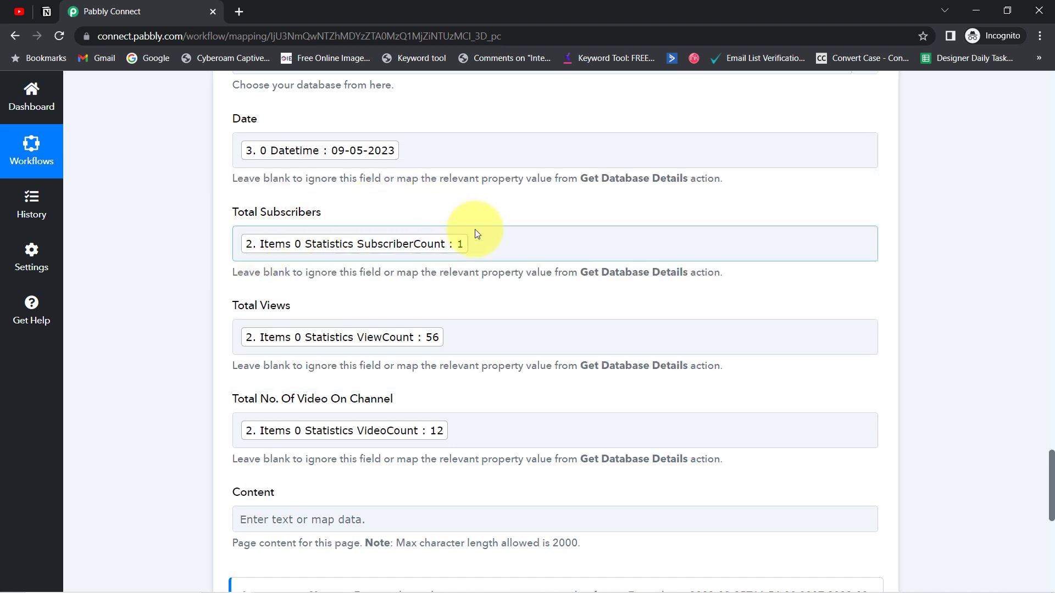
# - Save and test the Notion step, confirm the new 09-05-2023 row in Notion, and return to Pabbly Connect
pyautogui.click(186, 249)
pyautogui.moveTo(1050, 466); pyautogui.dragTo(1038, 511)
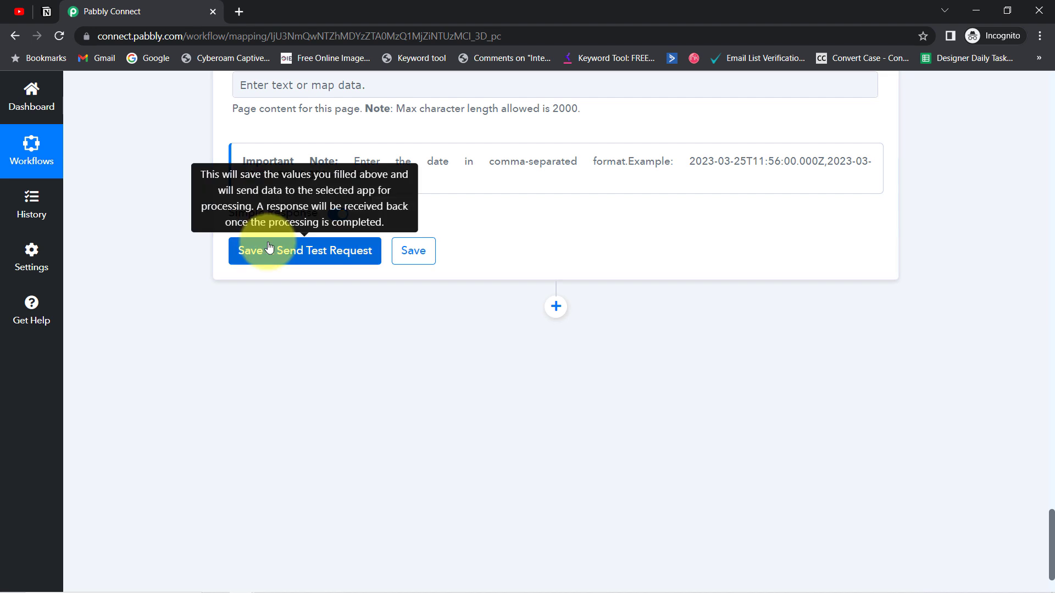
pyautogui.click(269, 246)
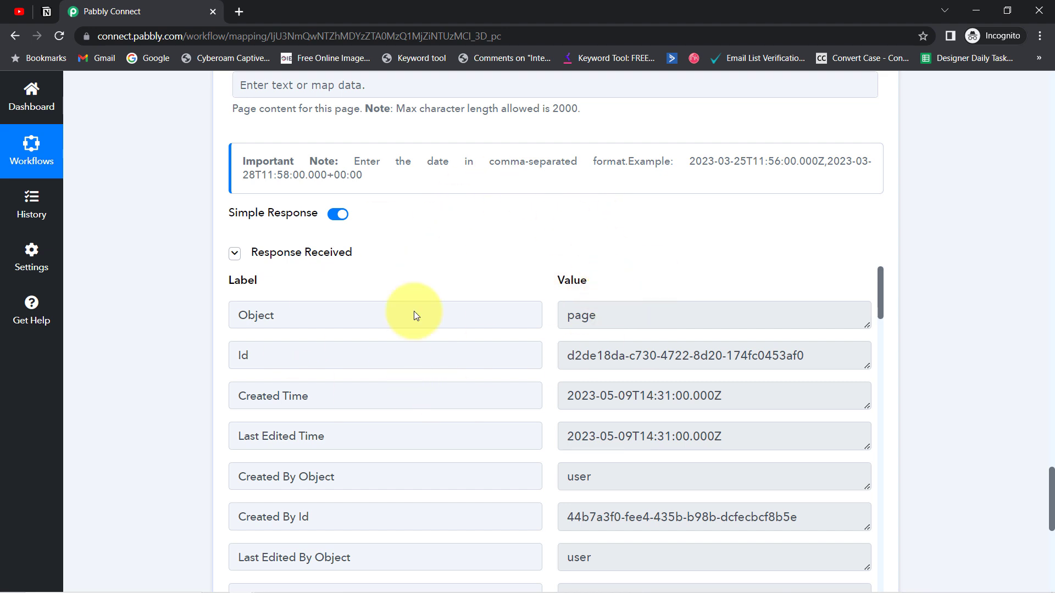
pyautogui.moveTo(343, 263)
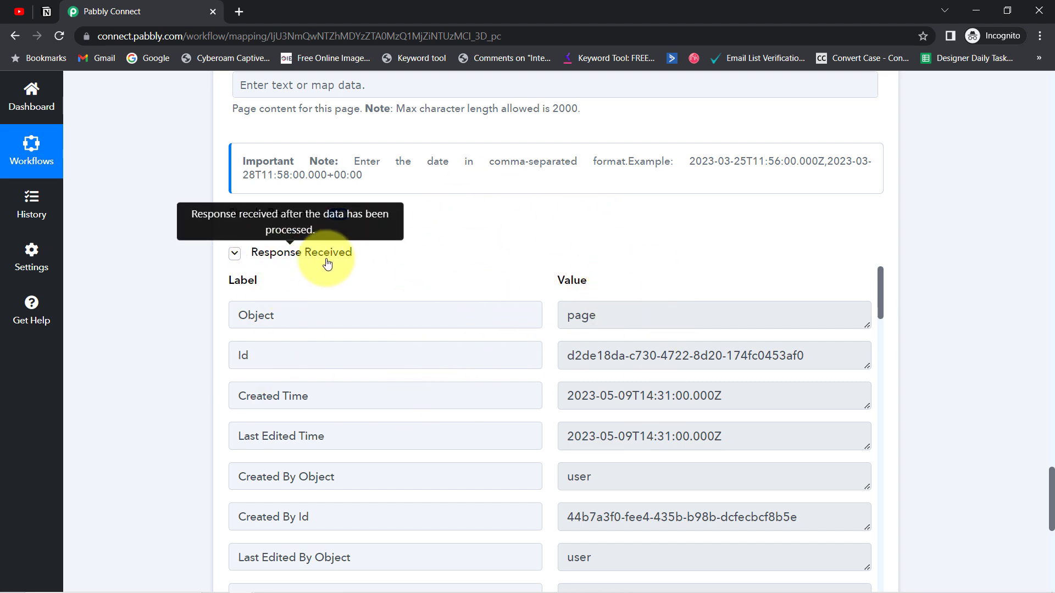
pyautogui.click(41, 16)
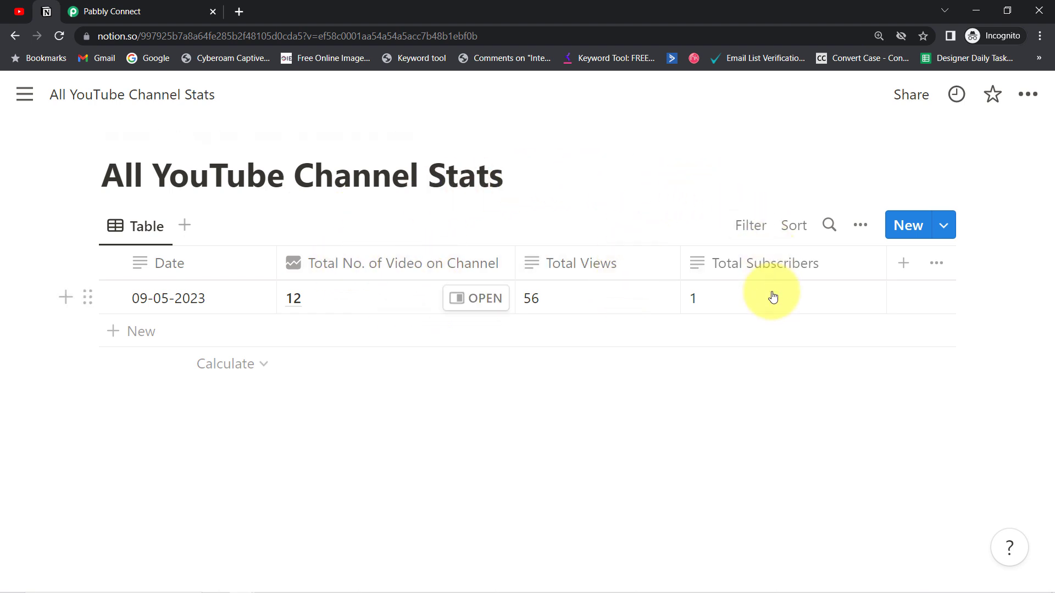
pyautogui.click(91, 12)
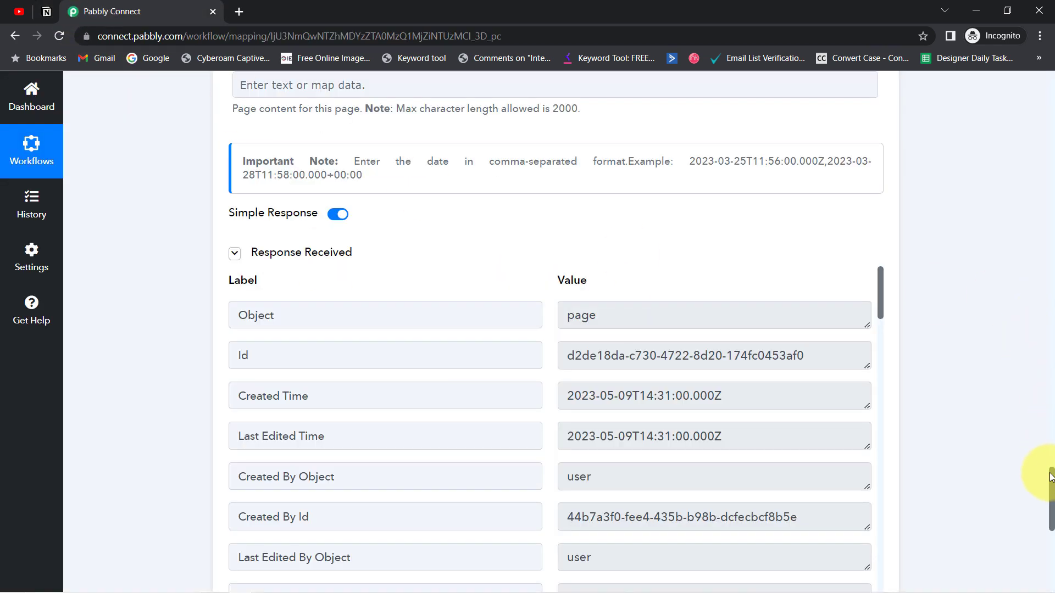
pyautogui.moveTo(1051, 486); pyautogui.dragTo(1006, 74)
# - Collapse the Schedule, YouTube, Date/Time Formatter and Notion steps, then show the Notion stats table
pyautogui.click(333, 283)
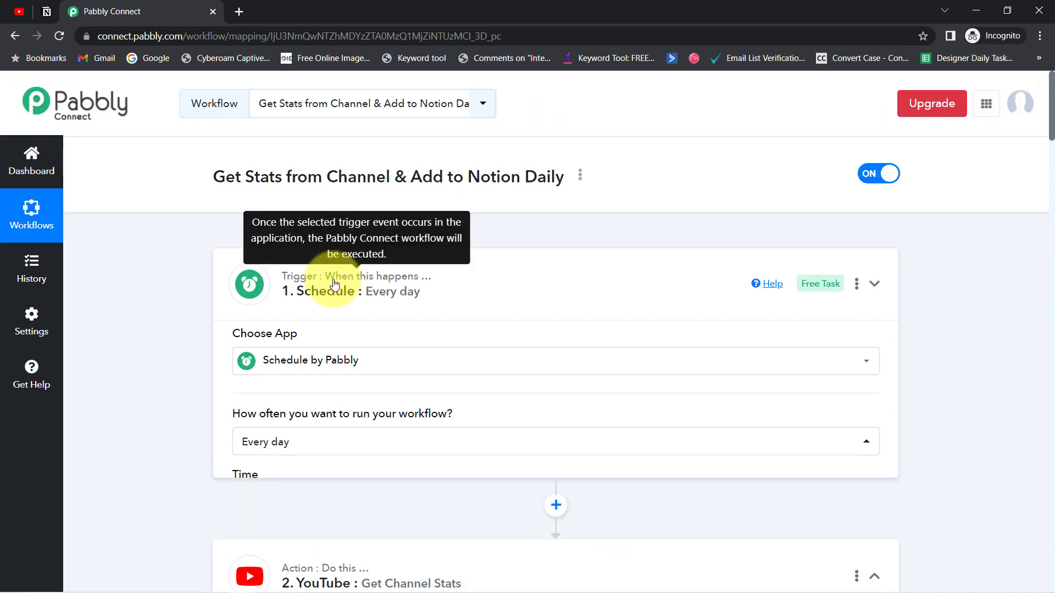
pyautogui.click(459, 283)
pyautogui.click(388, 290)
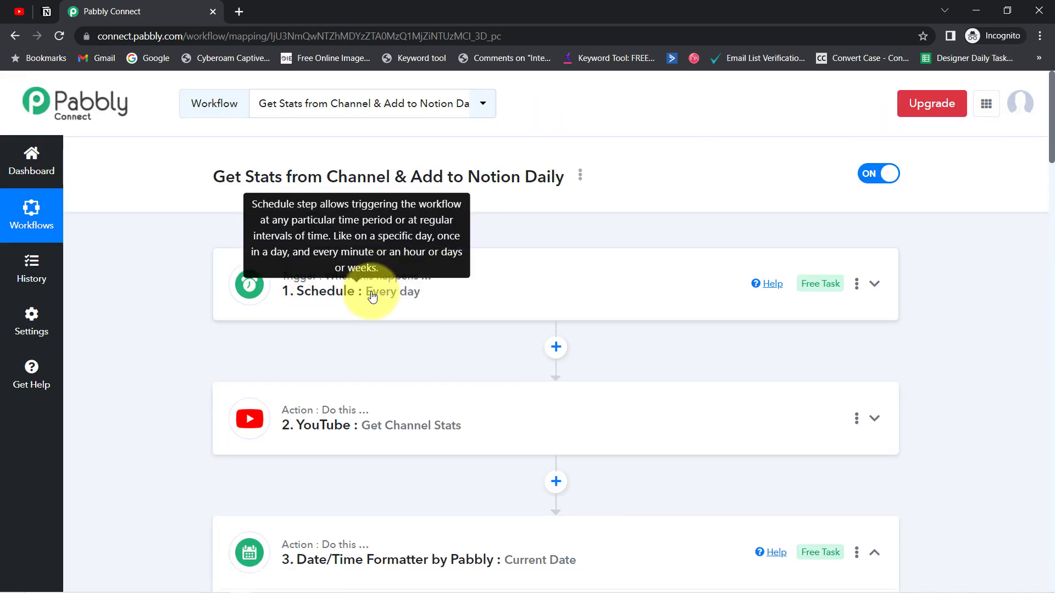
pyautogui.click(435, 422)
pyautogui.click(431, 417)
pyautogui.click(384, 557)
pyautogui.scroll(-4, 1044, 231)
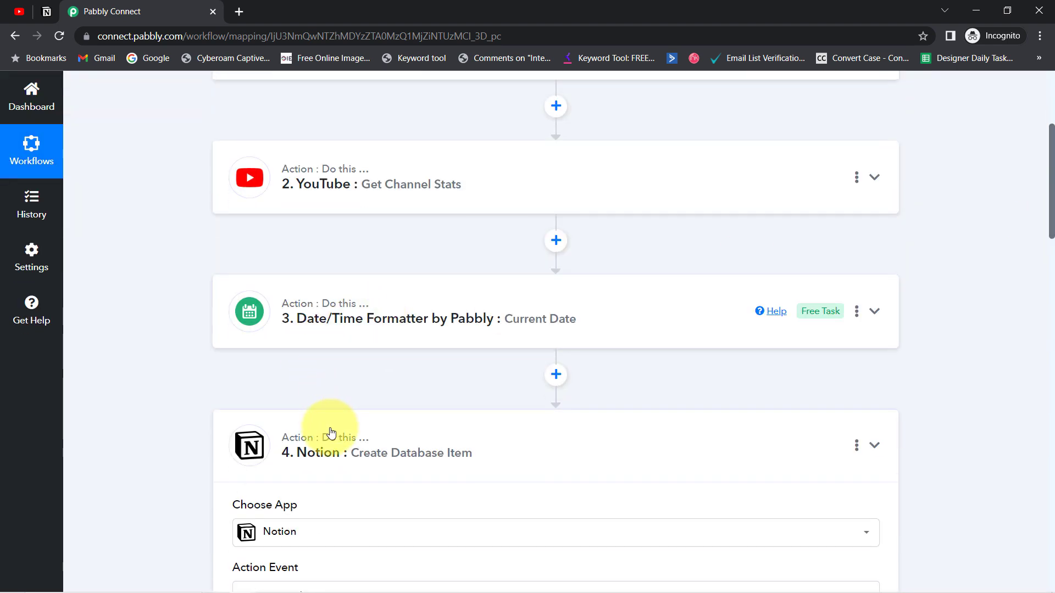
pyautogui.click(330, 434)
pyautogui.click(40, 13)
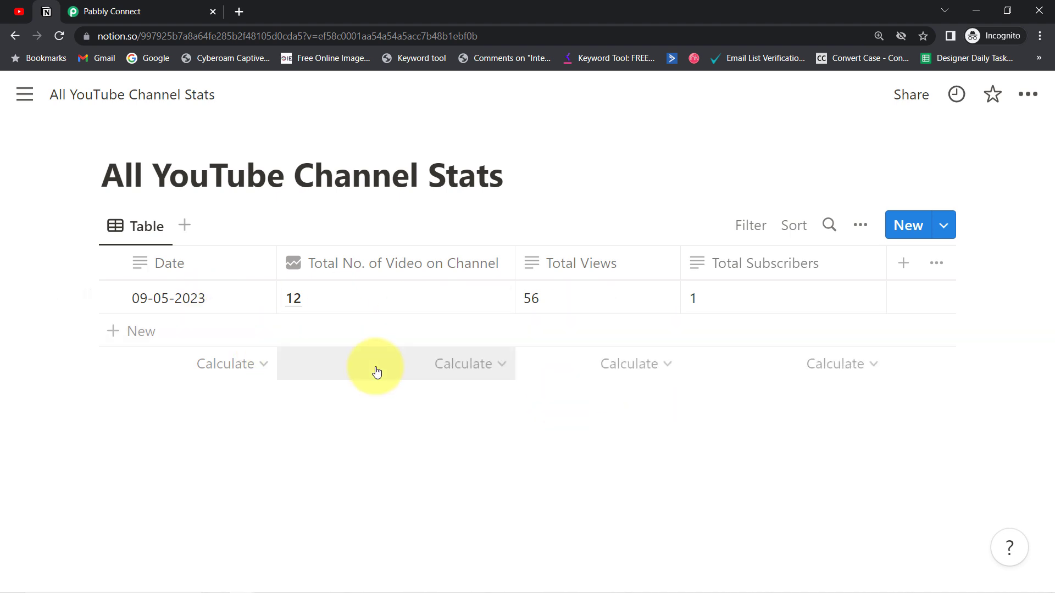
# - Switch back to the Pabbly Connect workflow and scroll to its top
pyautogui.click(104, 12)
pyautogui.moveTo(1051, 401); pyautogui.dragTo(1043, 236)
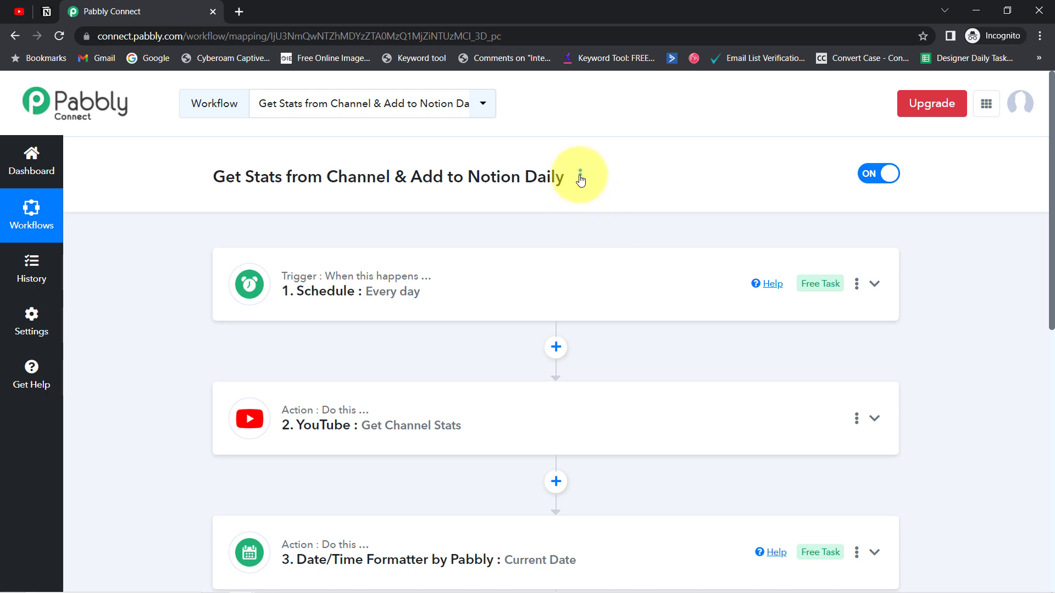
# - Copy the share link from the workflow menu's Share option and close the Share Workflow dialog
pyautogui.scroll(-5, 1043, 229)
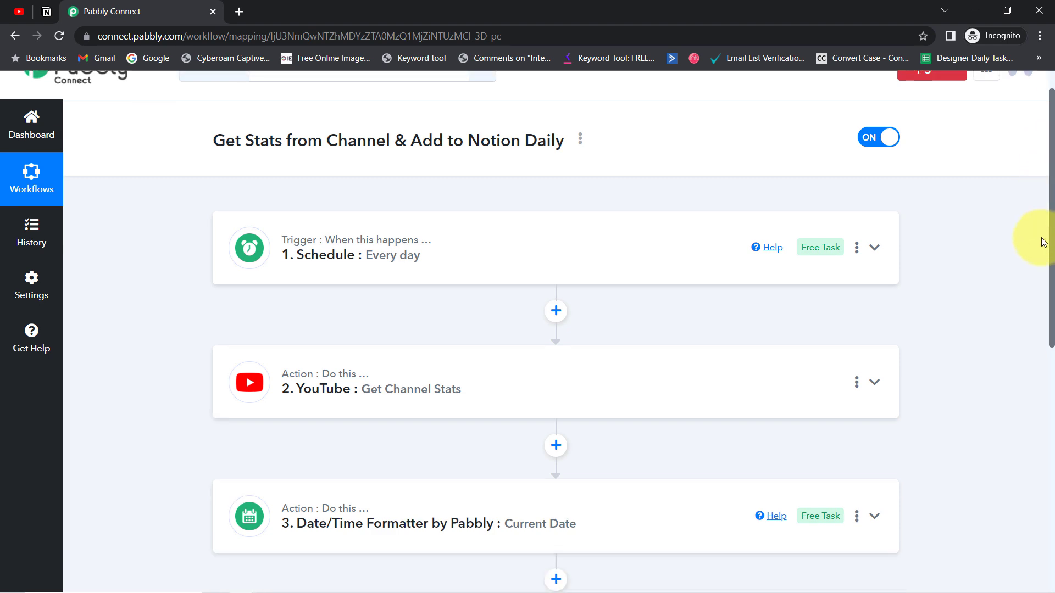
pyautogui.scroll(3, 1019, 247)
pyautogui.scroll(1, 1016, 218)
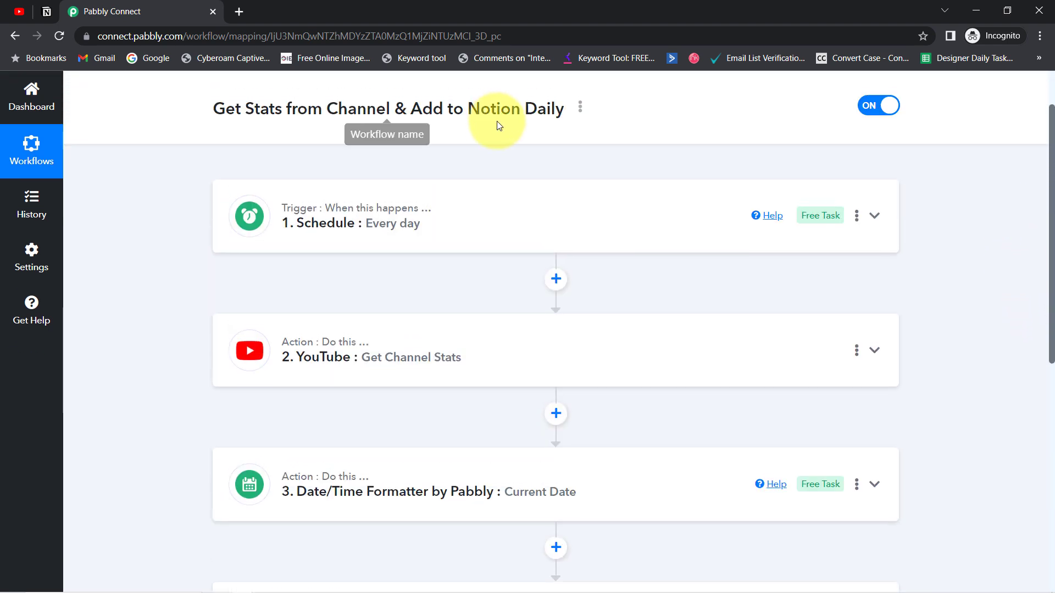
pyautogui.click(582, 112)
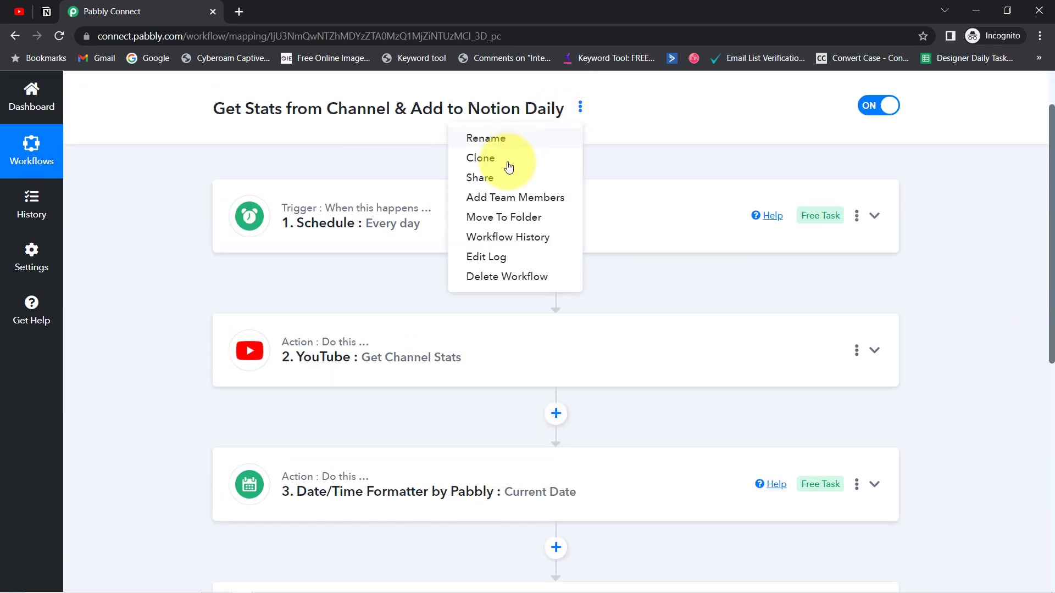
pyautogui.click(495, 175)
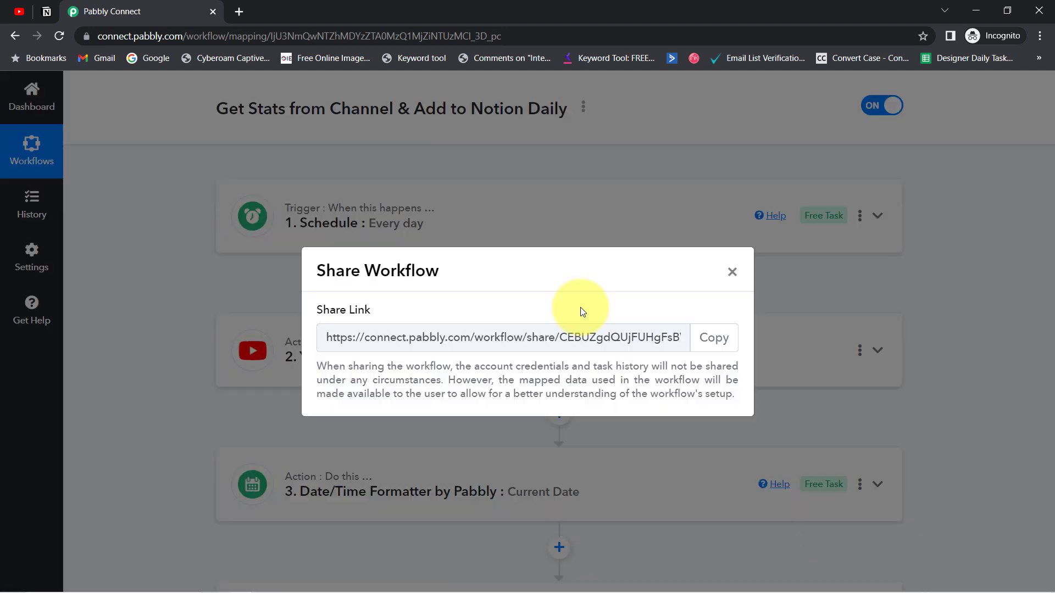
pyautogui.click(602, 339)
pyautogui.click(724, 343)
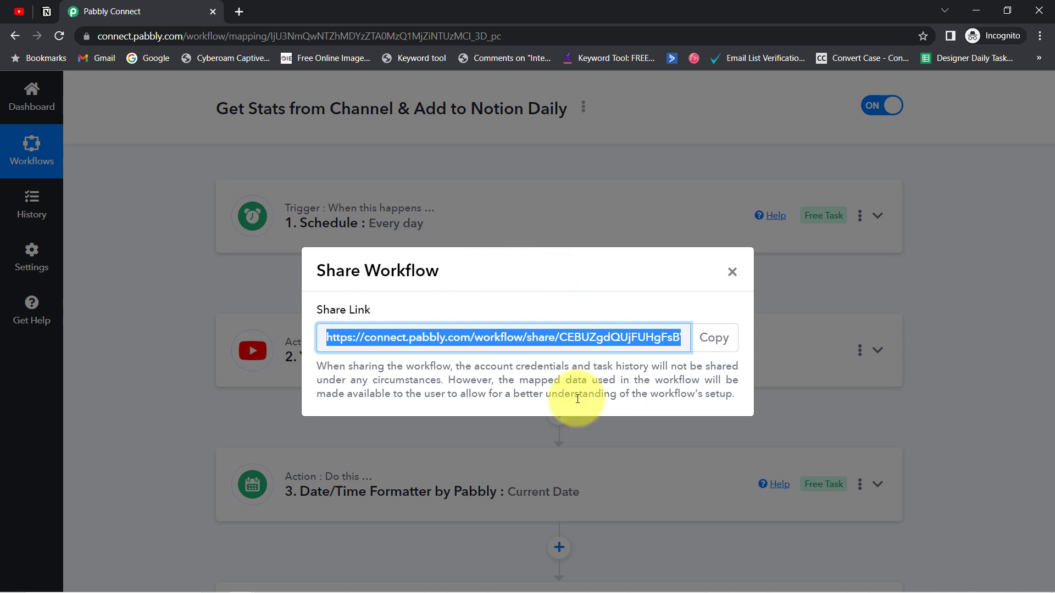
pyautogui.click(730, 275)
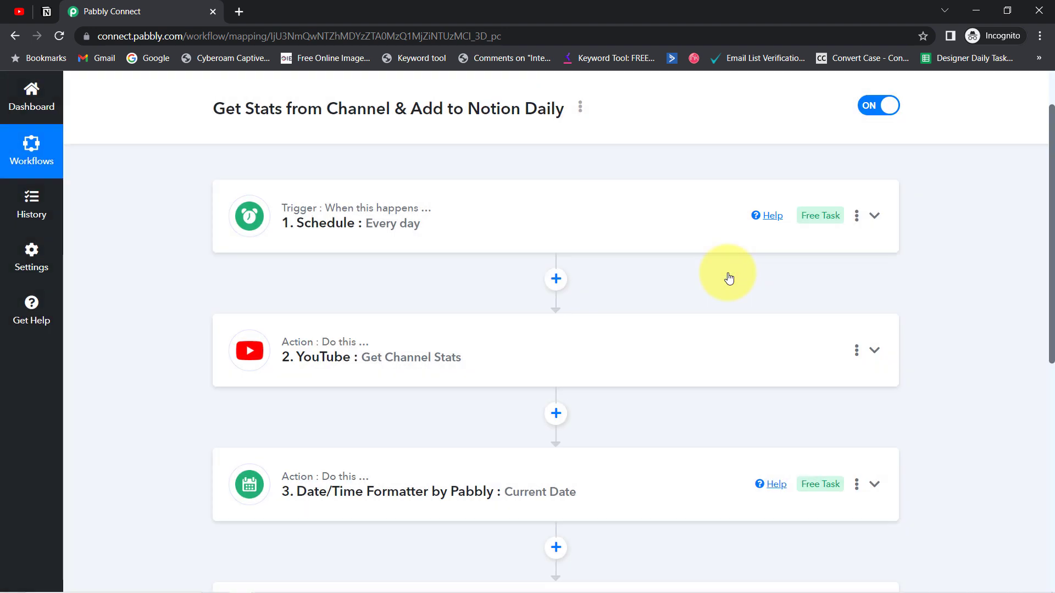